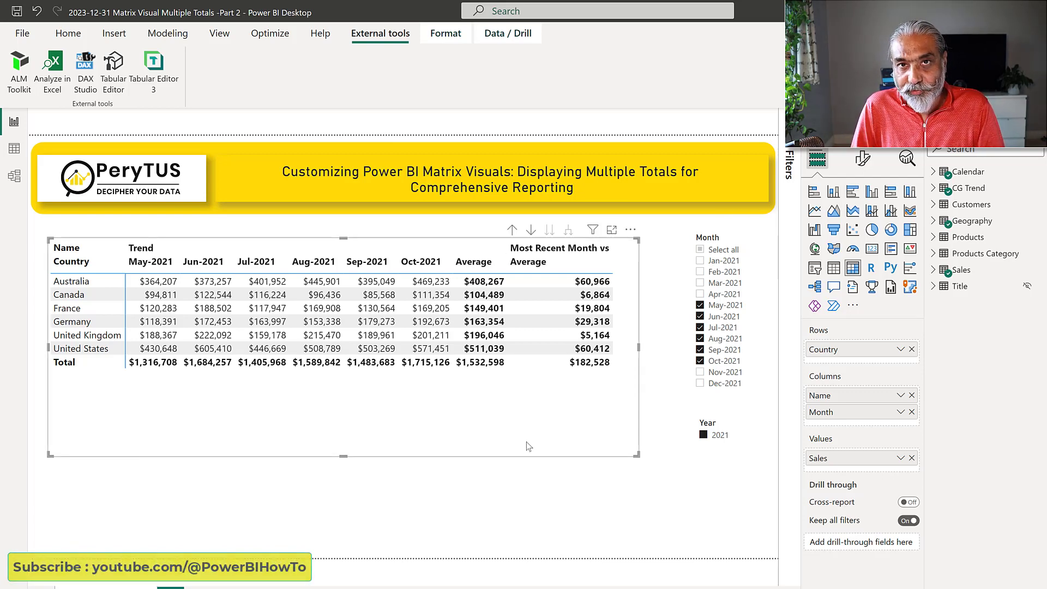
- Create a calculated table named Calendar for Slicer that duplicates the 'Calendar' table
click(164, 33)
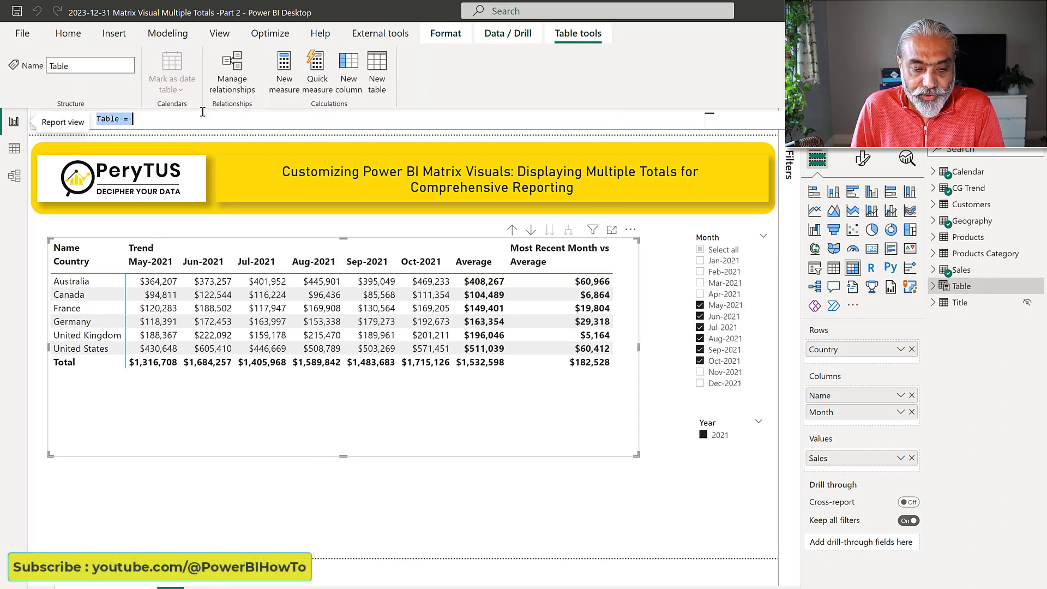
text(Calendar )
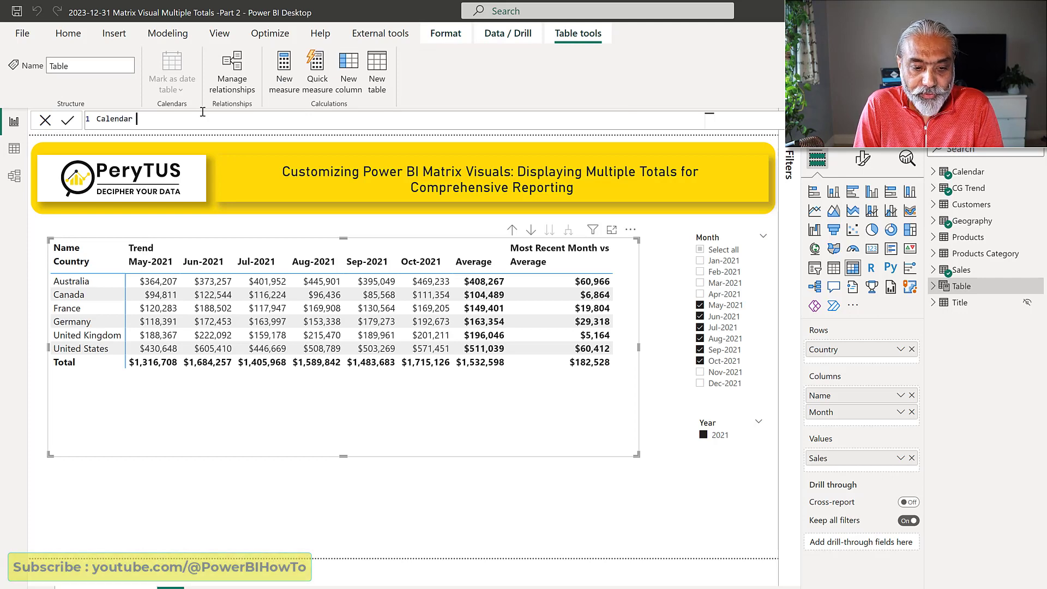
text(for Slicer = )
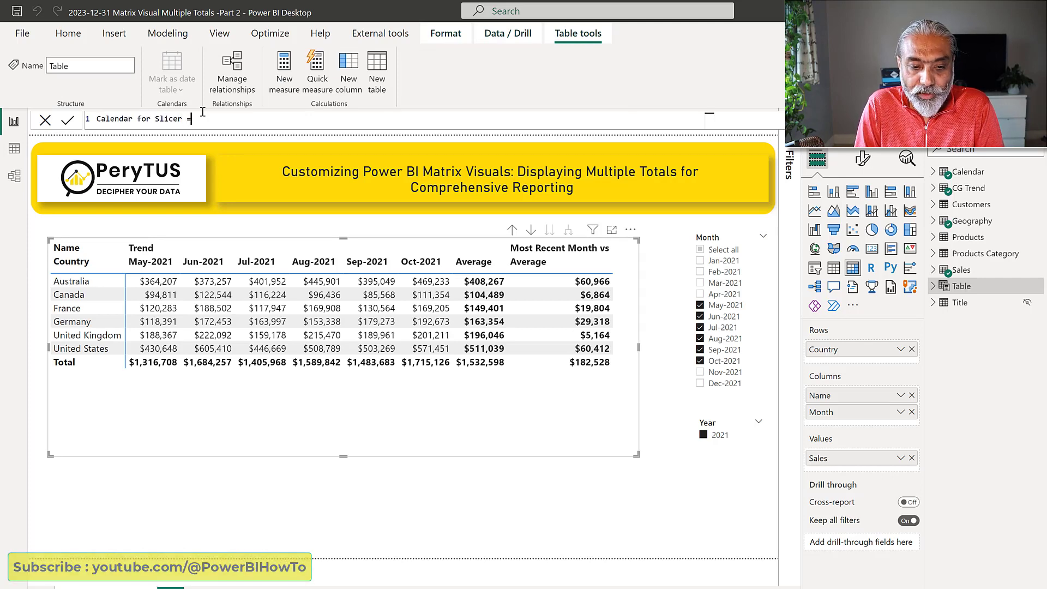
text('Calendar)
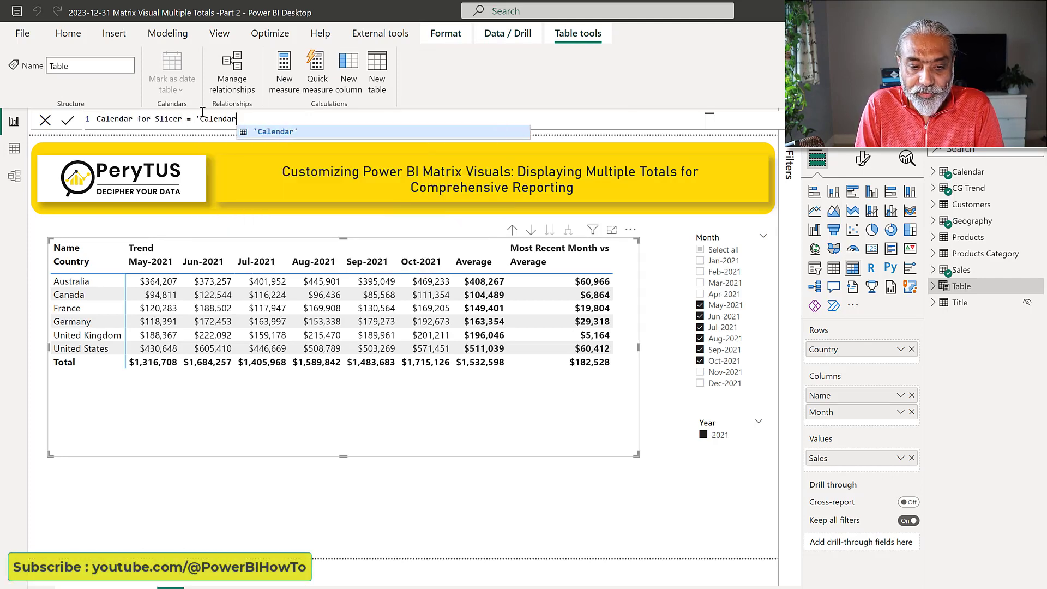
text(')
key(Return)
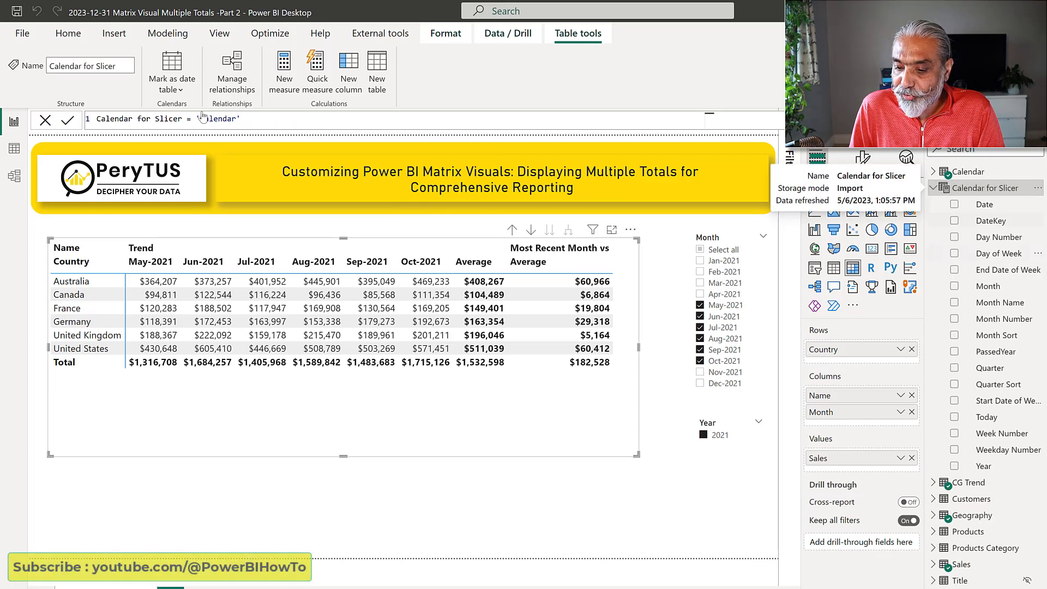
- Sort the Month column of Calendar for Slicer by Month Sort
click(992, 288)
click(507, 90)
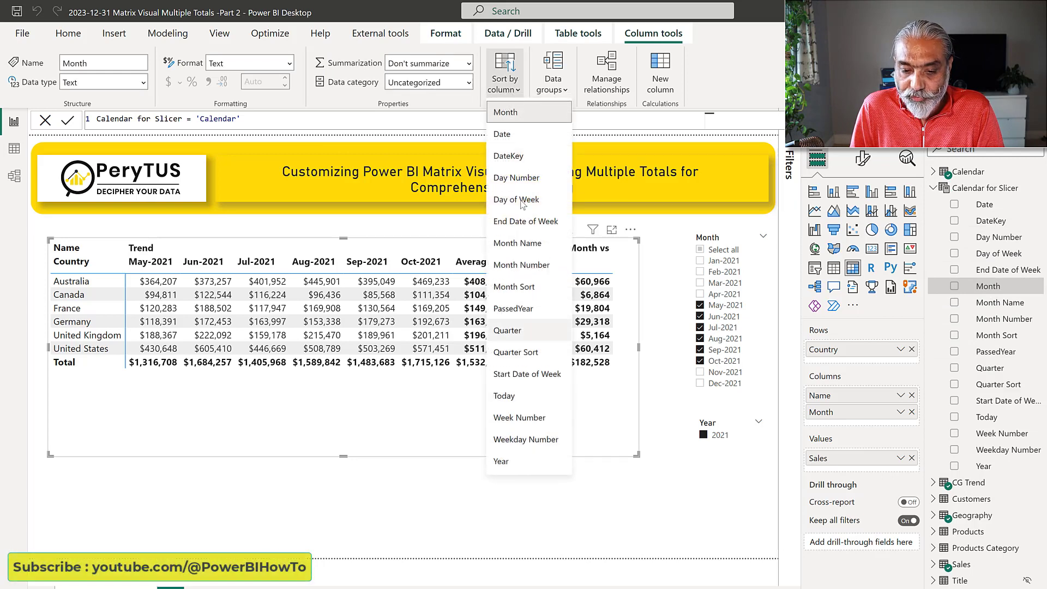
click(532, 287)
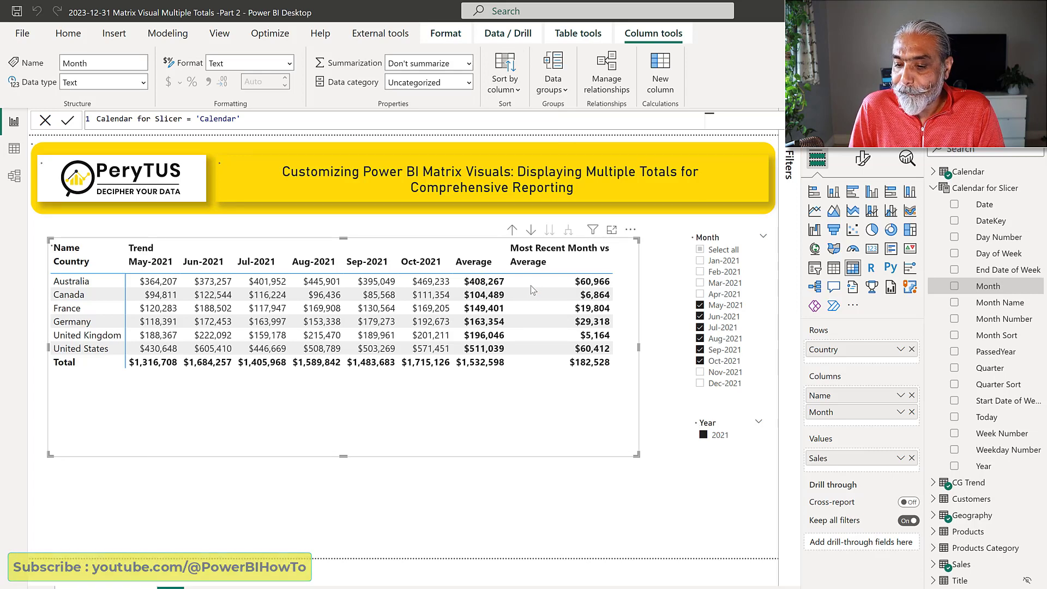
click(933, 190)
- Place Calendar for Slicer beside Calendar in the model diagram and relate the two tables on their Date columns
click(12, 179)
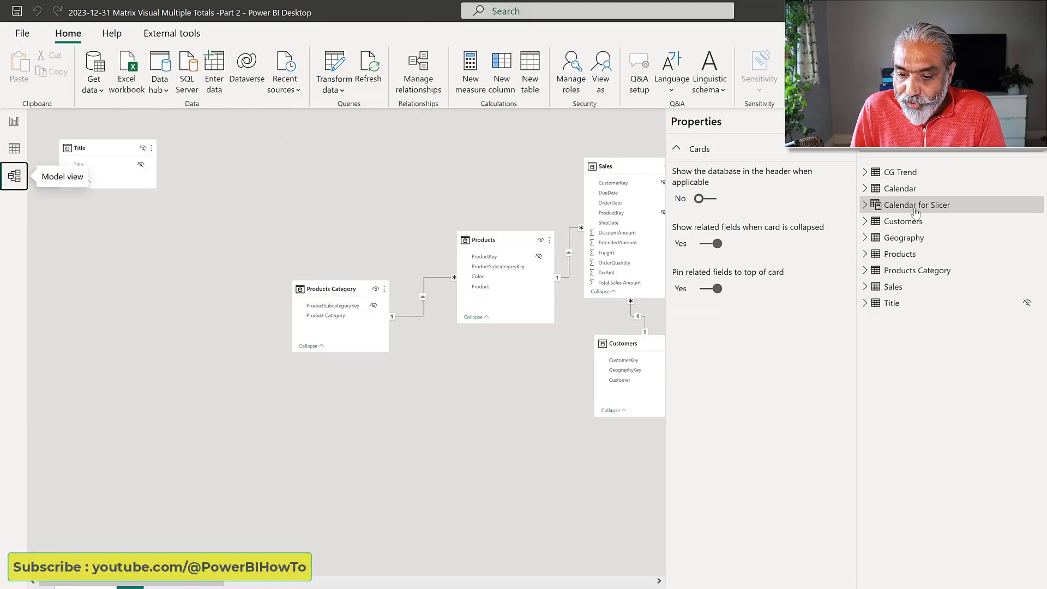
drag(916, 213, 431, 410)
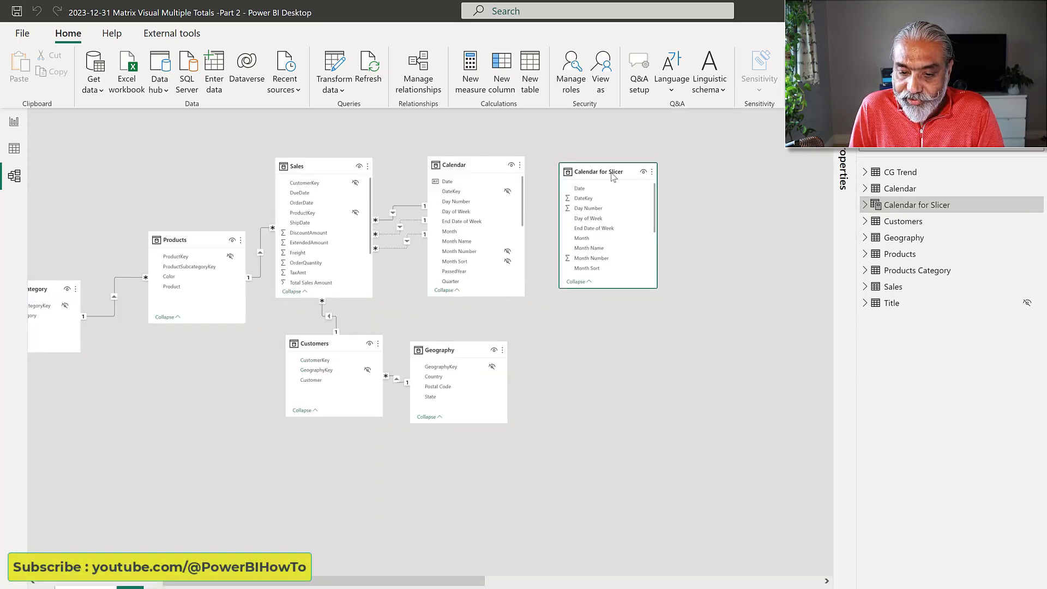
scroll(611, 172, up, 5)
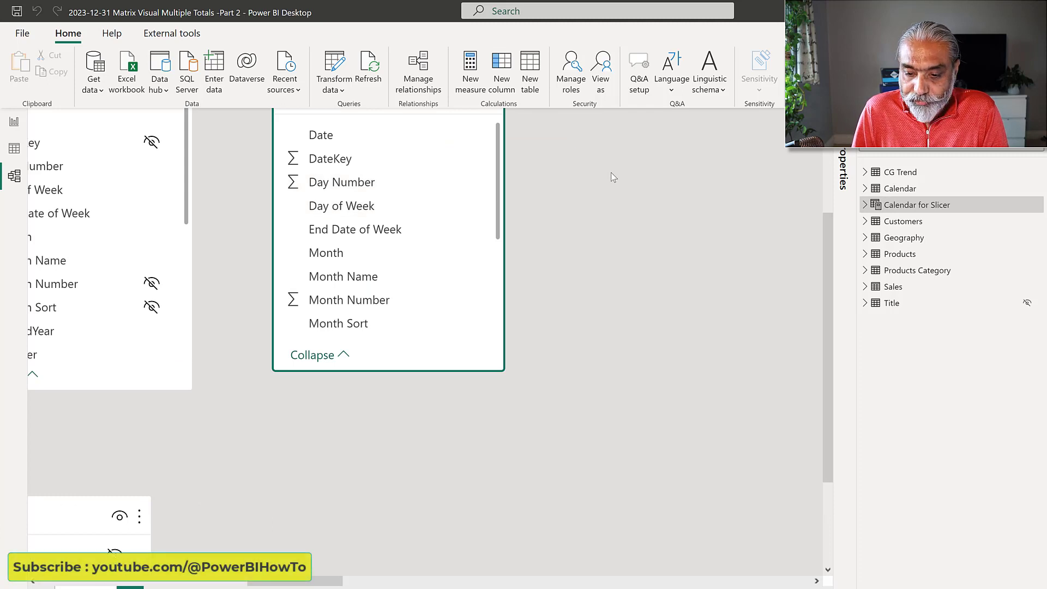
scroll(611, 172, down, 1)
drag(415, 198, 173, 188)
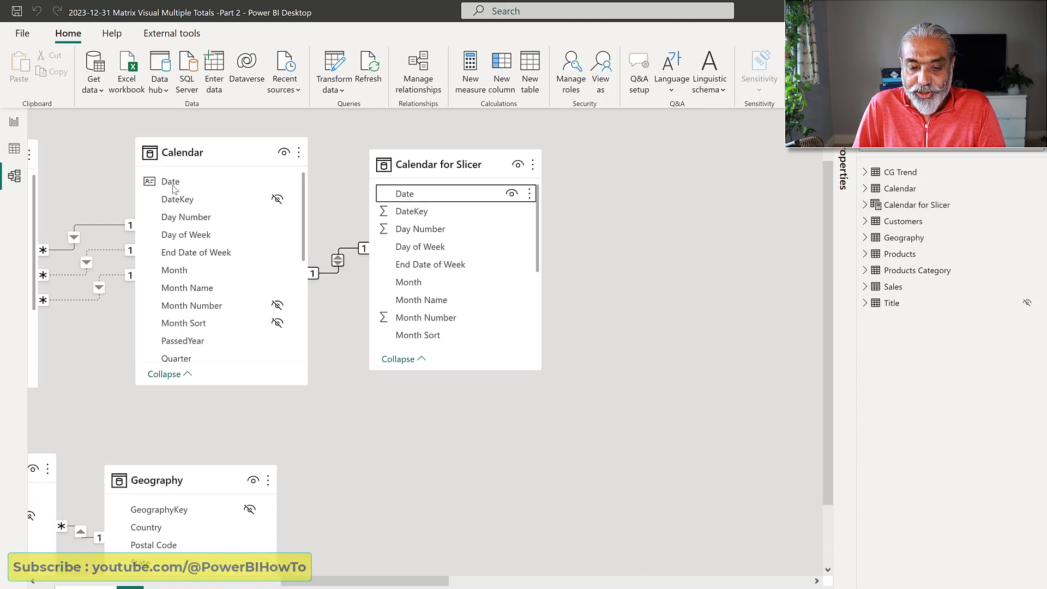
- Make the Calendar for Slicer to Calendar relationship one to many (1:*), inactive, with a Single cross filter direction
double_click(337, 260)
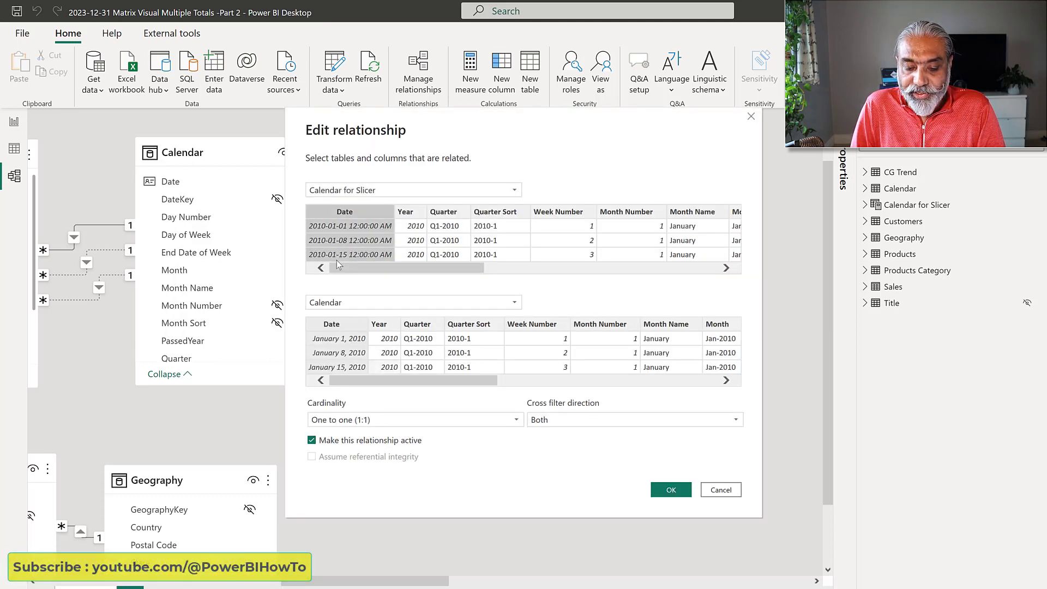
click(369, 420)
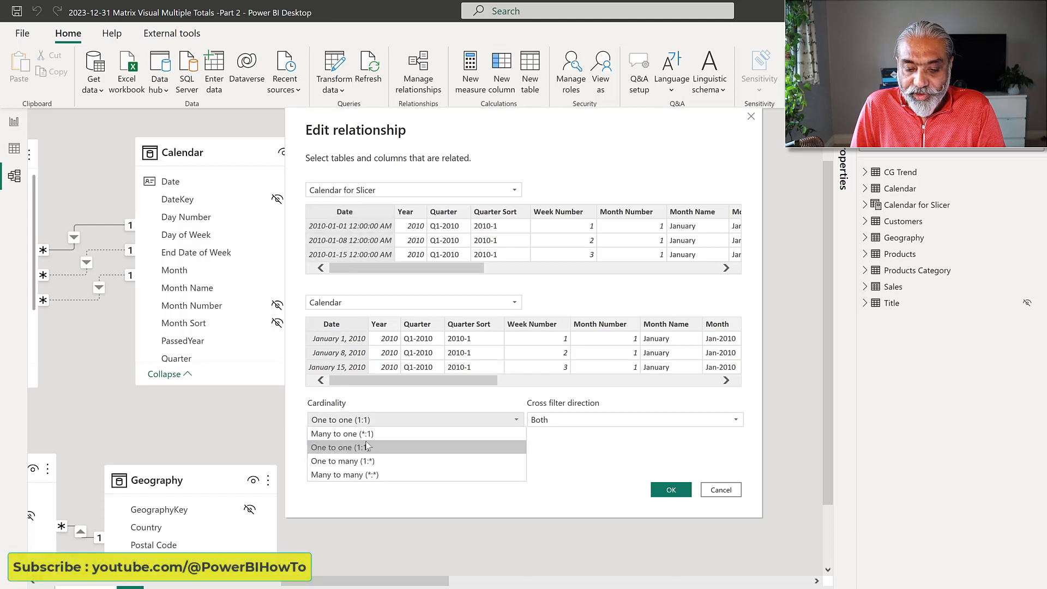
click(366, 462)
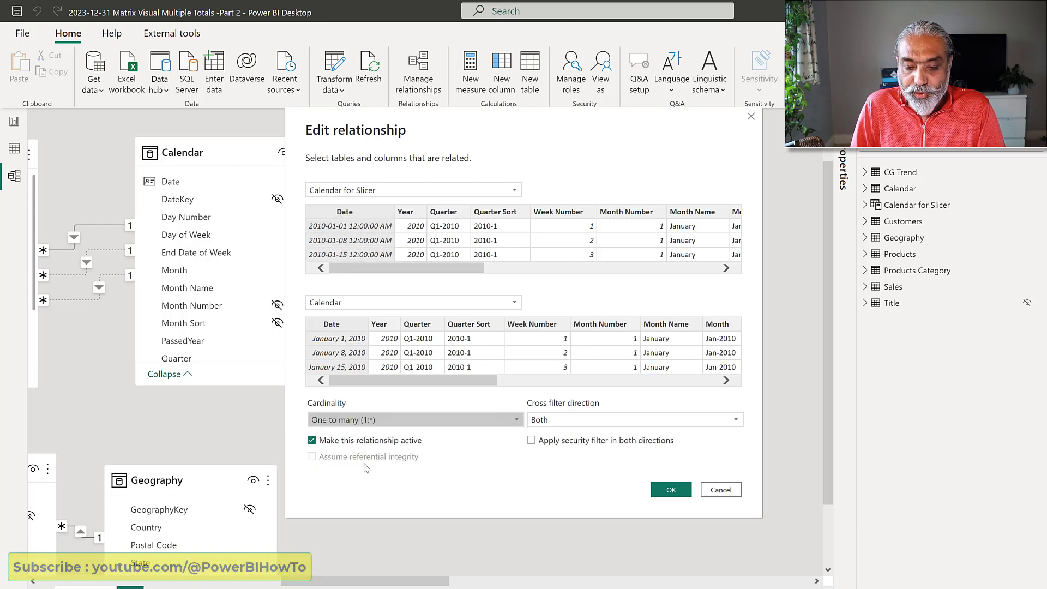
click(348, 442)
click(604, 420)
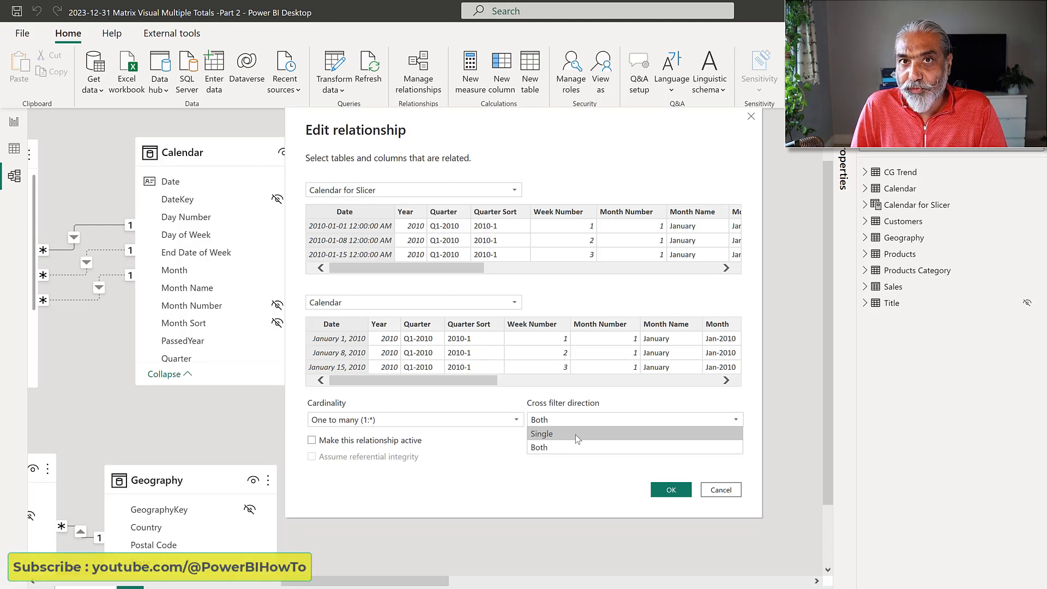
click(575, 434)
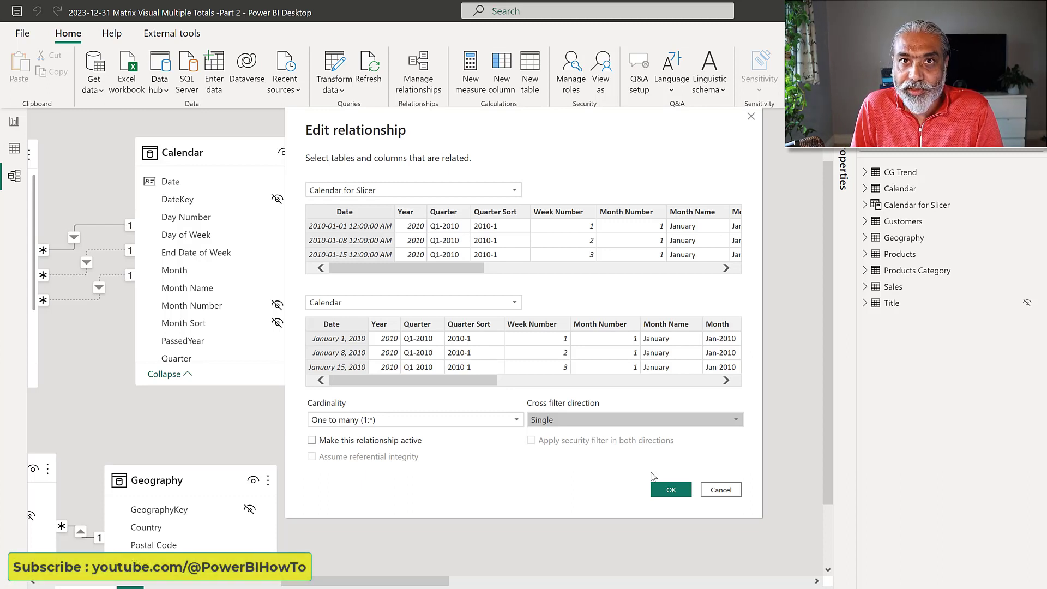
click(664, 493)
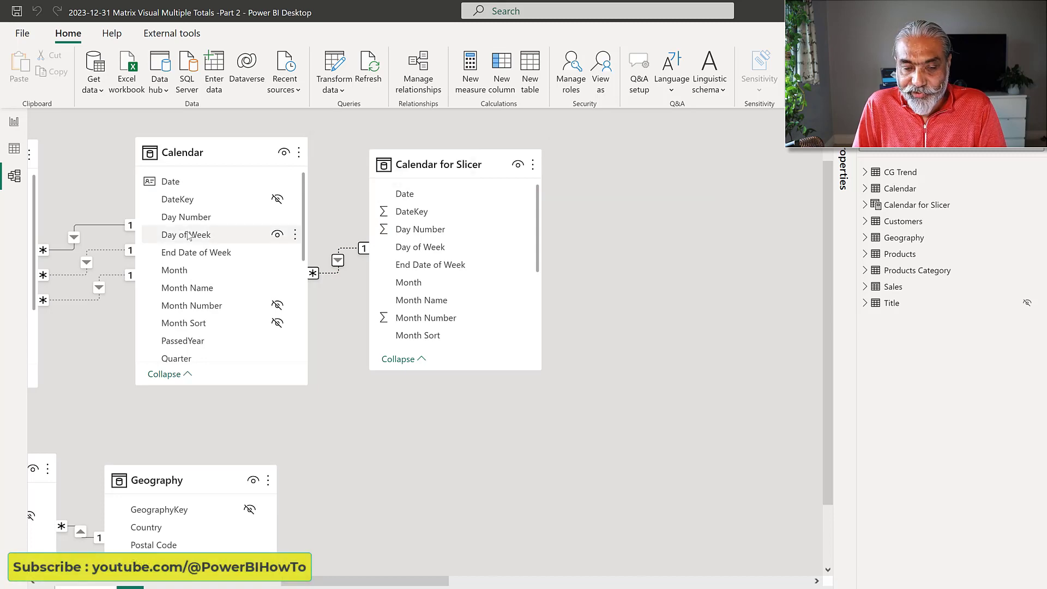
- Replace the Month slicer's field on the report page with Month from Calendar for Slicer
click(14, 123)
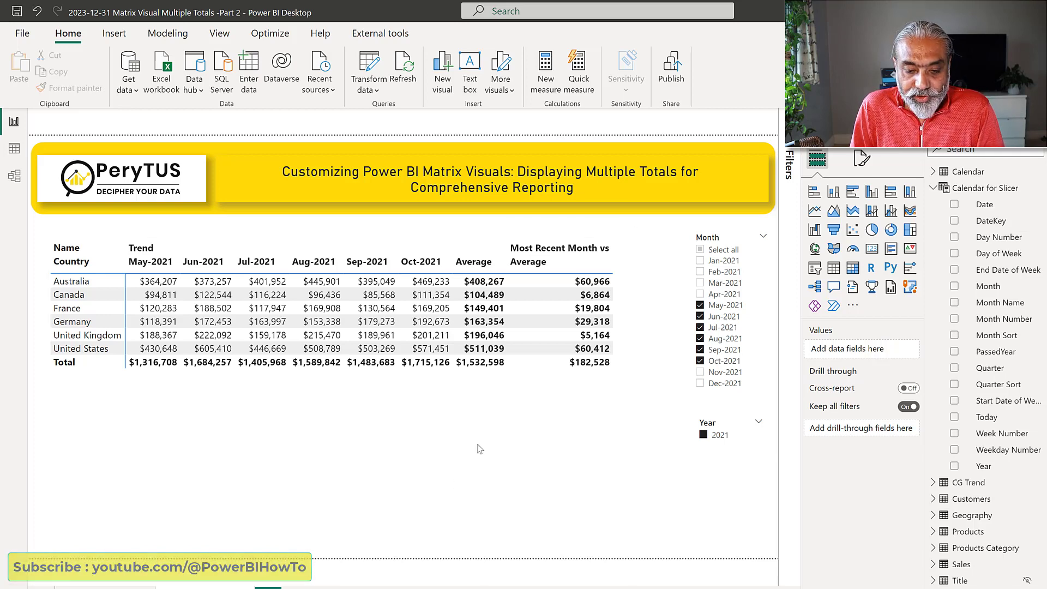
click(476, 427)
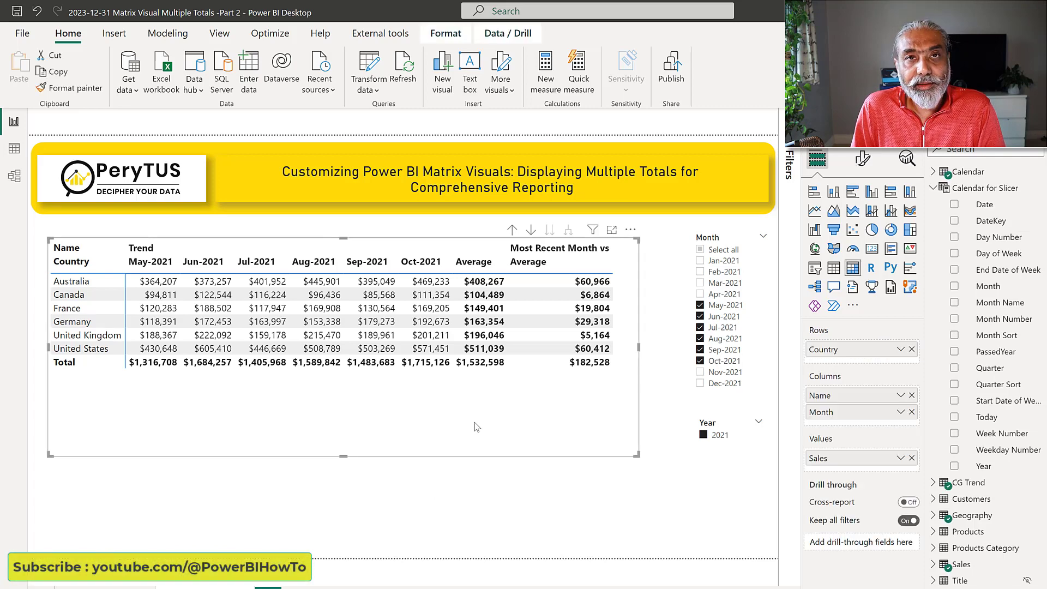
click(728, 239)
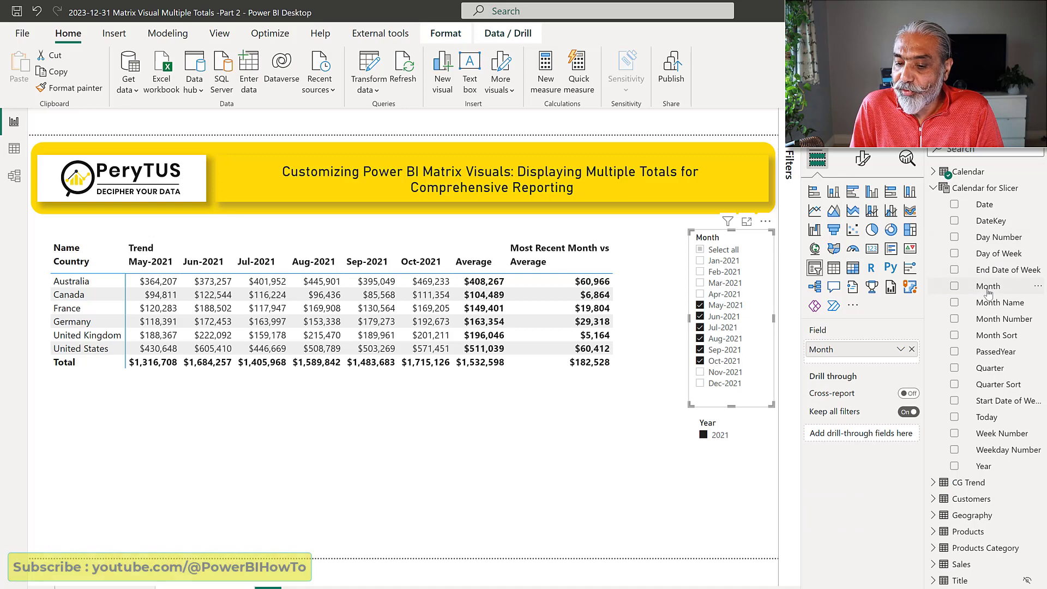
drag(987, 292, 868, 359)
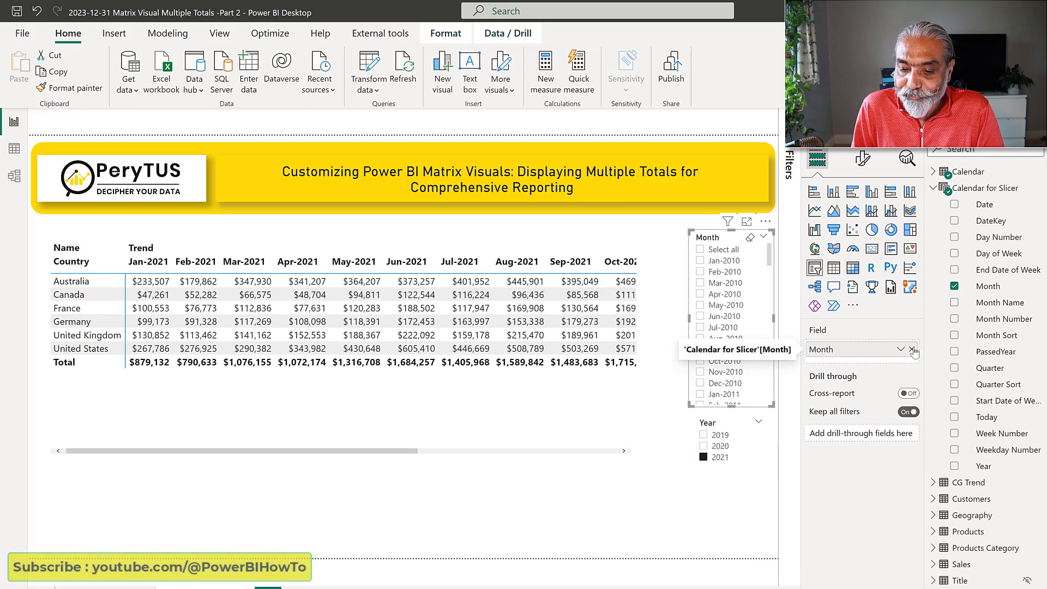
- Replace the Year slicer's field with Year from Calendar for Slicer and select 2021
click(728, 490)
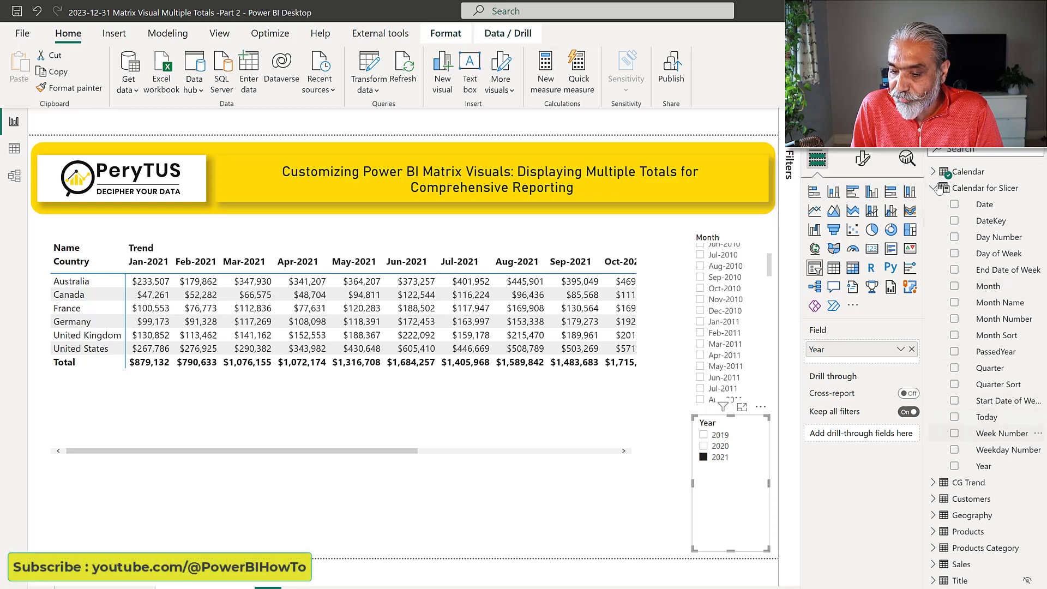
drag(985, 466, 846, 353)
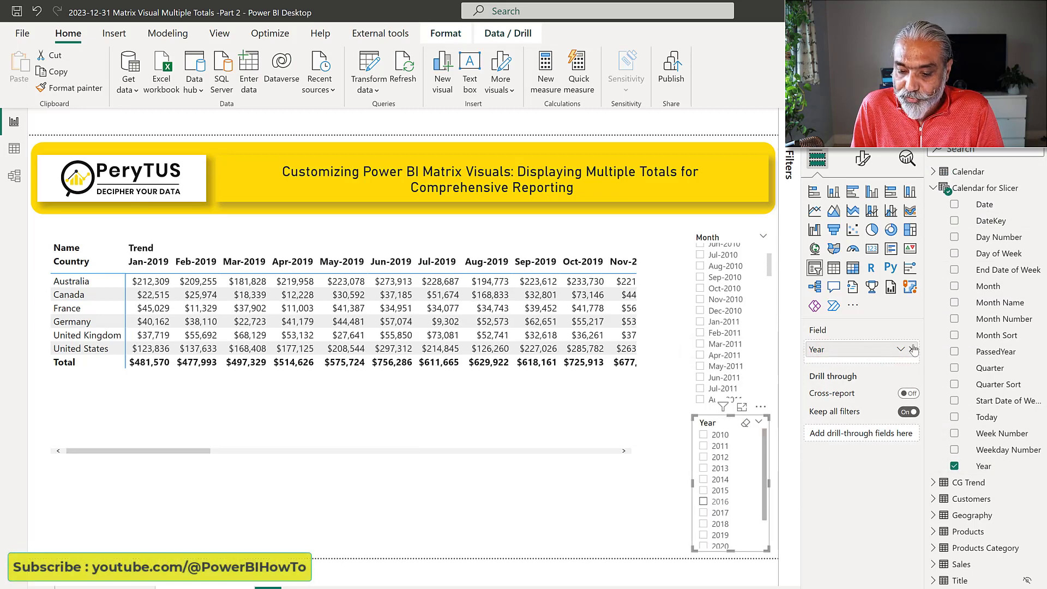
scroll(709, 501, down, 1)
click(703, 540)
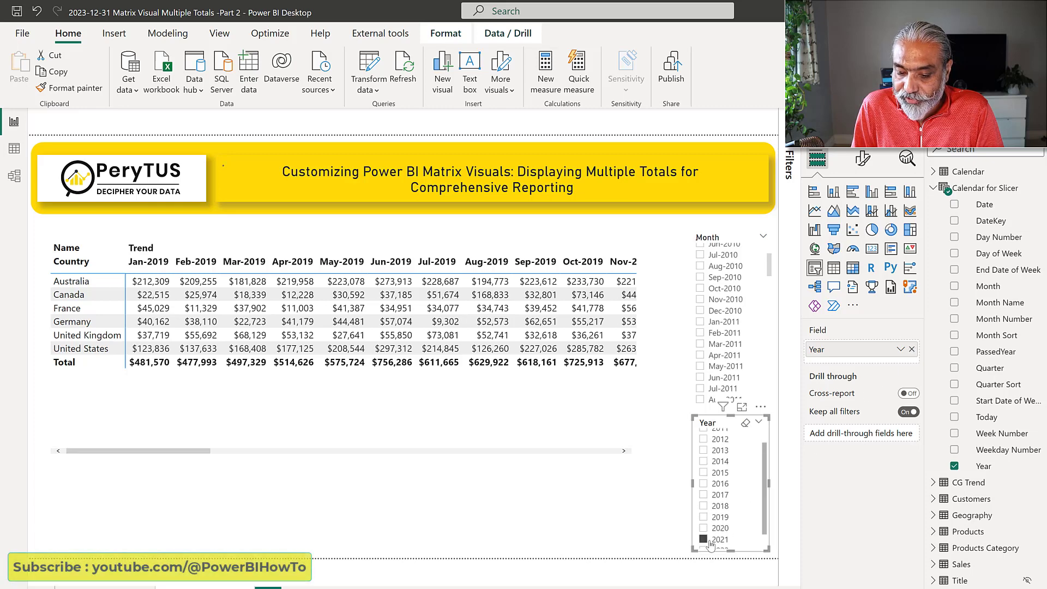
- Move the Month slicer up slightly and turn on single select for it
click(725, 241)
drag(725, 240, 725, 231)
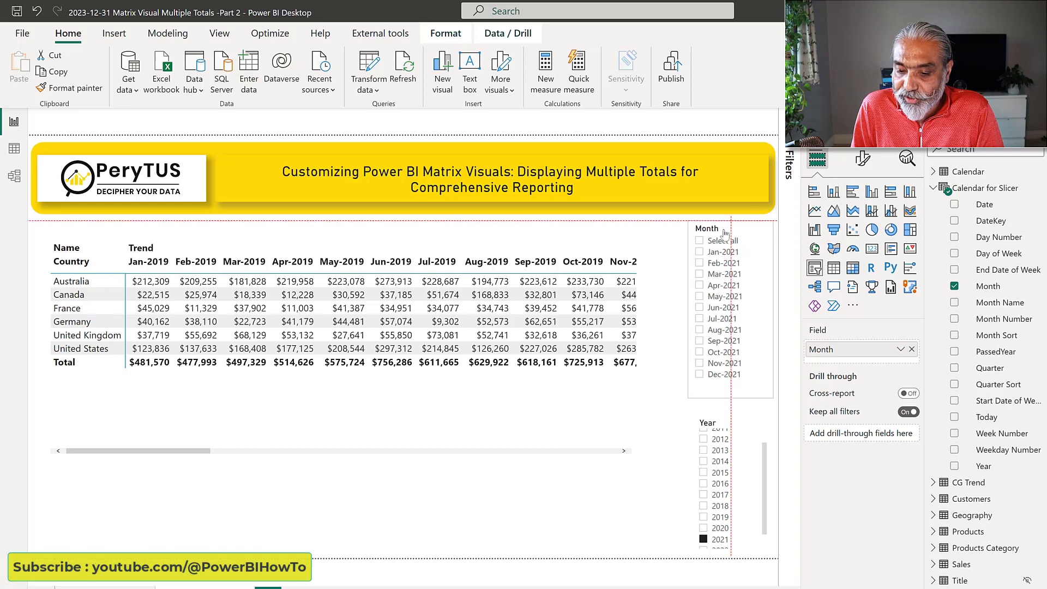
click(865, 161)
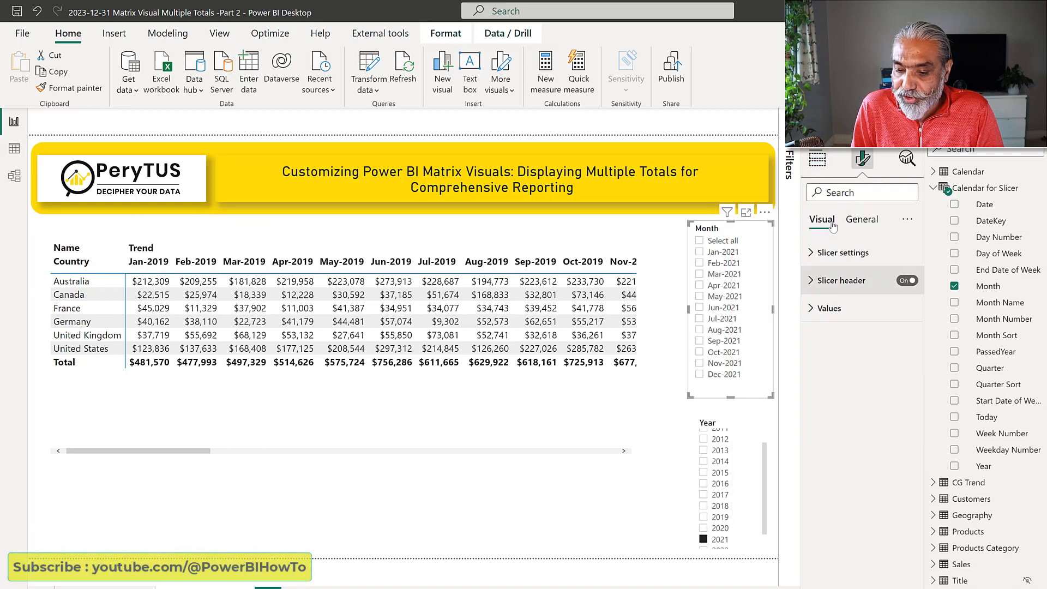
click(816, 254)
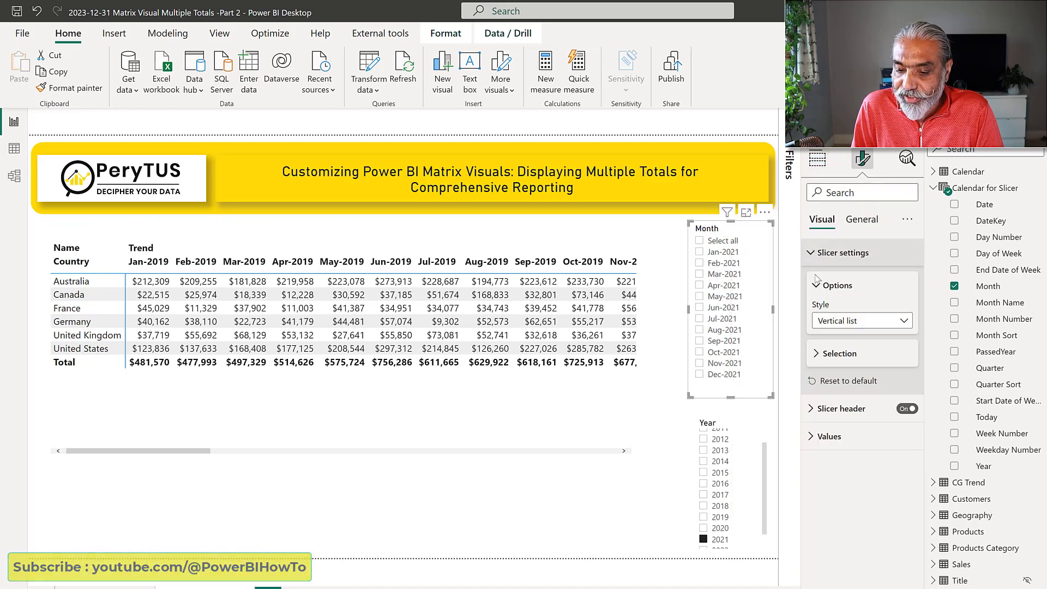
click(818, 355)
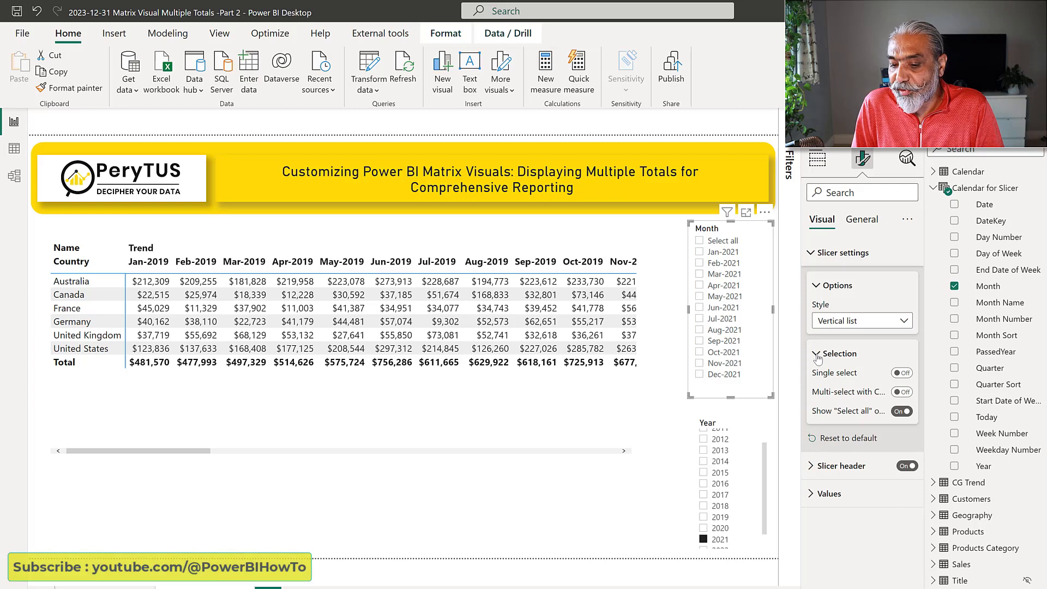
click(903, 373)
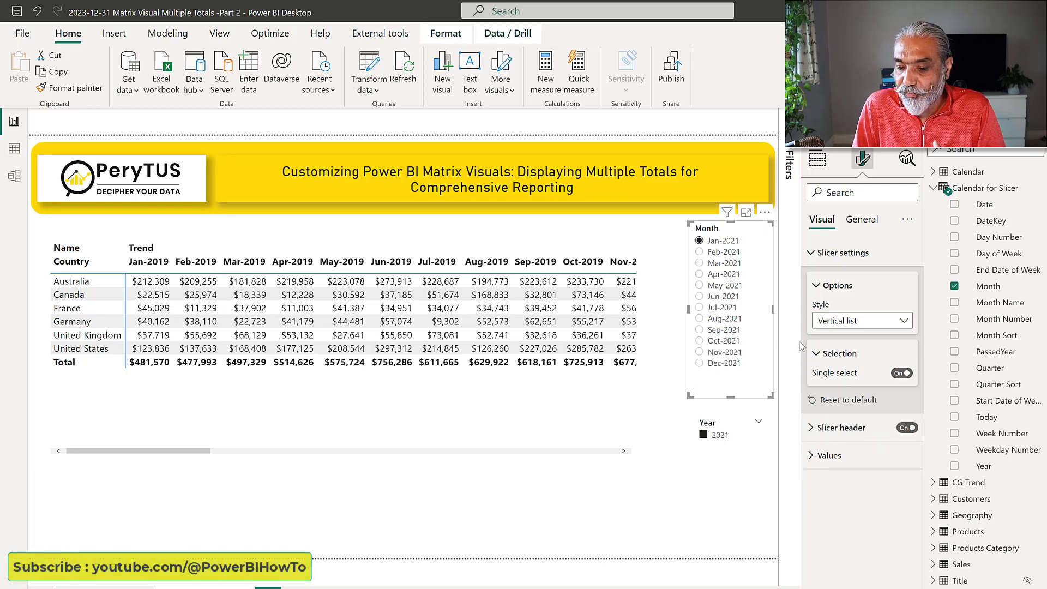
- Try Aug-2021 and Sep-2021 in the Month slicer, leaving Sep-2021 selected, and check the matrix's month columns
click(718, 322)
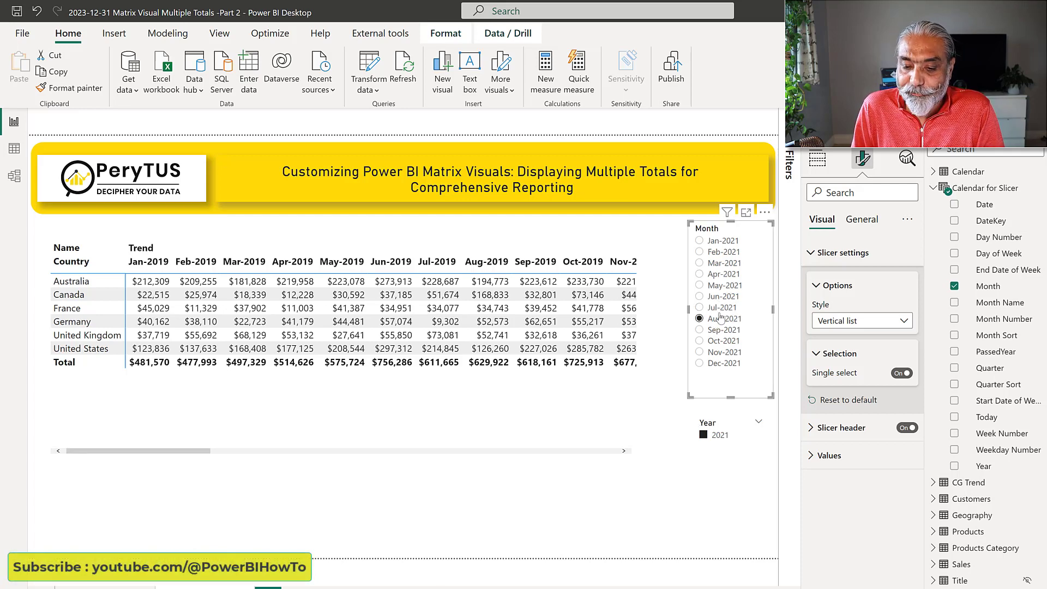
click(722, 330)
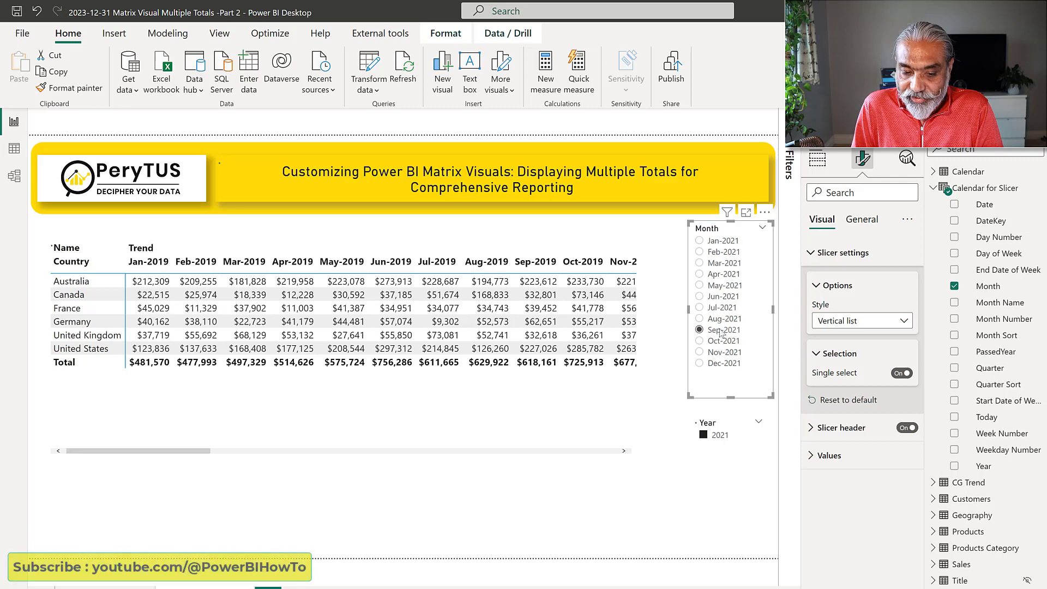
drag(141, 453, 42, 463)
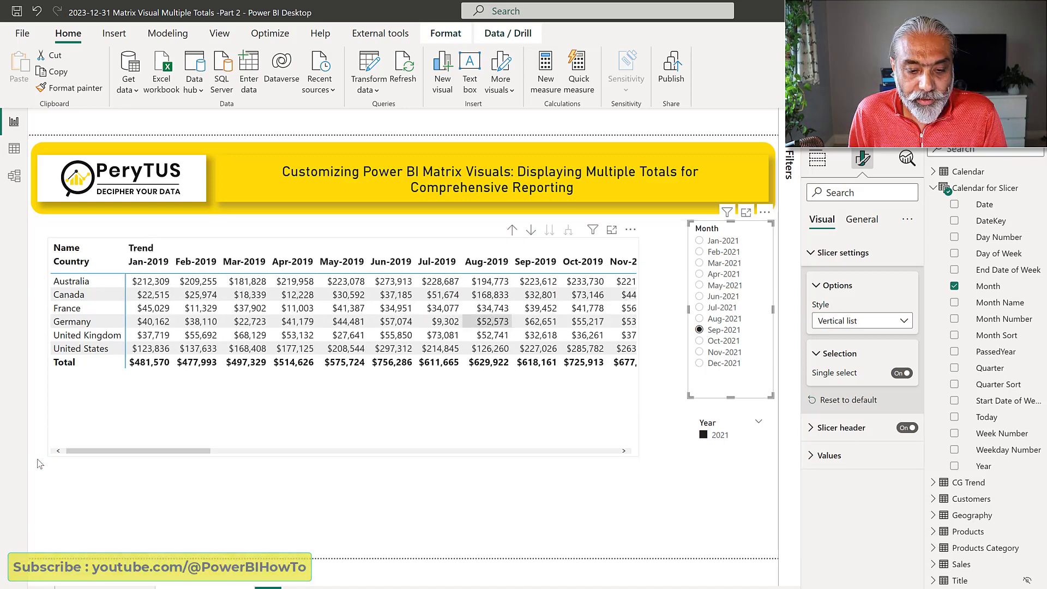
- Switch to the Tabular Editor 2.18.0 window connected to the Matrix Visual Multiple Totals -Part 2 model
click(818, 159)
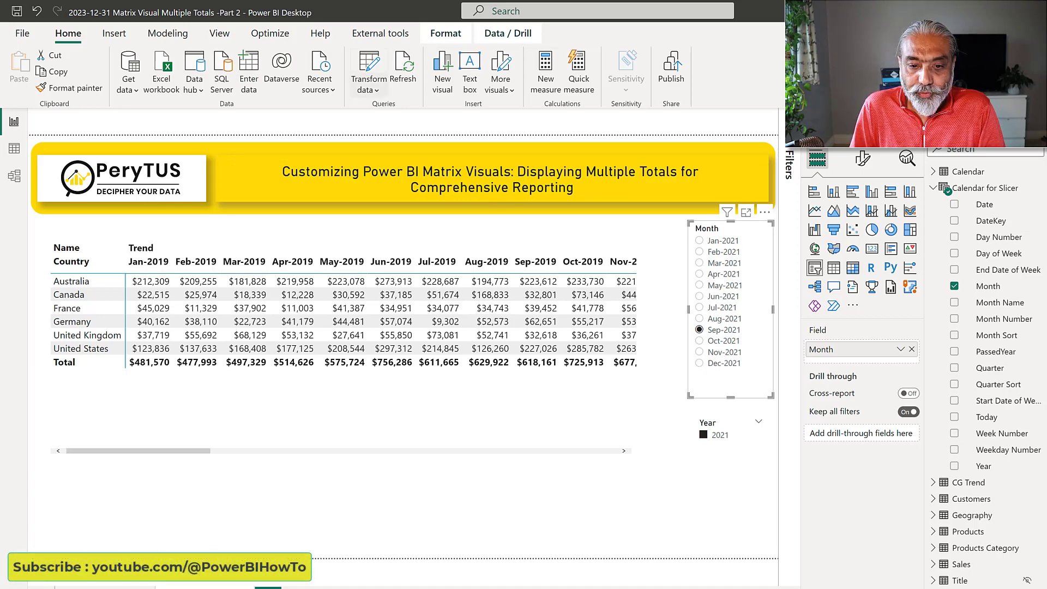
mouse_move(551, 587)
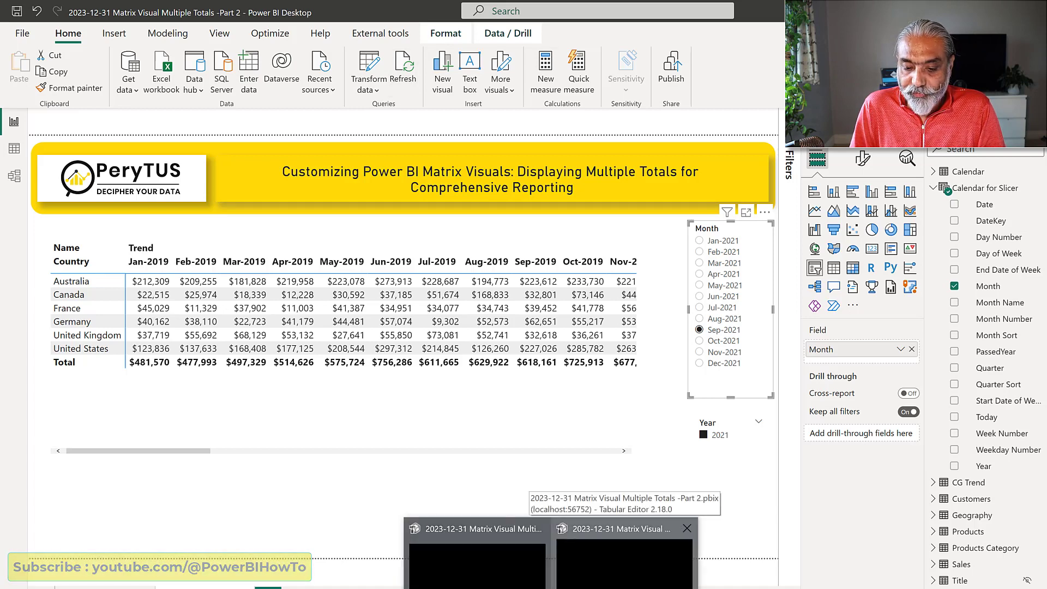
click(624, 564)
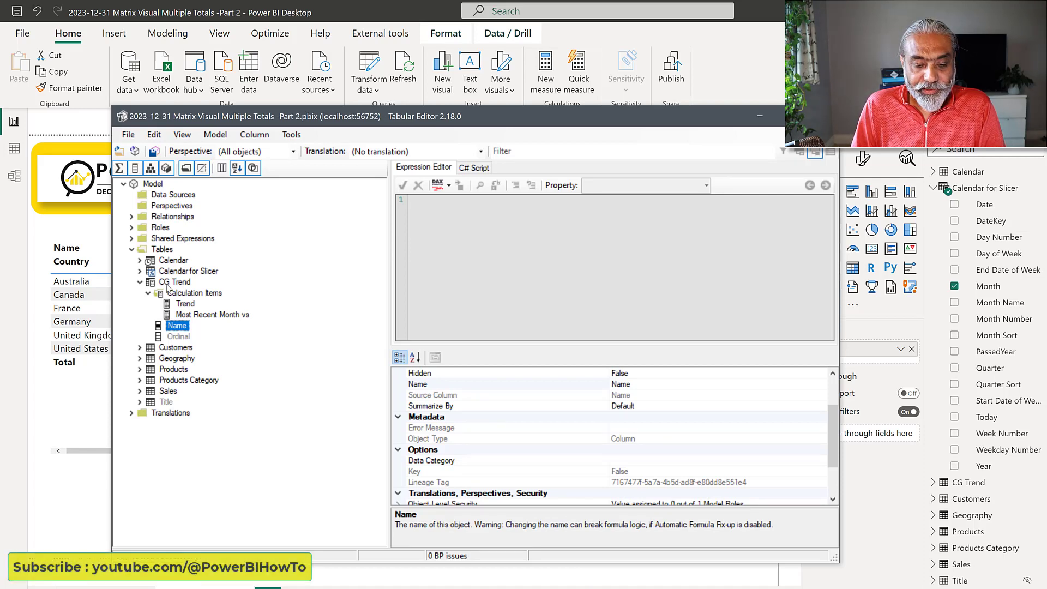
- Duplicate the CG Trend calculation group and rename the copy CG Trend New
click(140, 283)
click(181, 282)
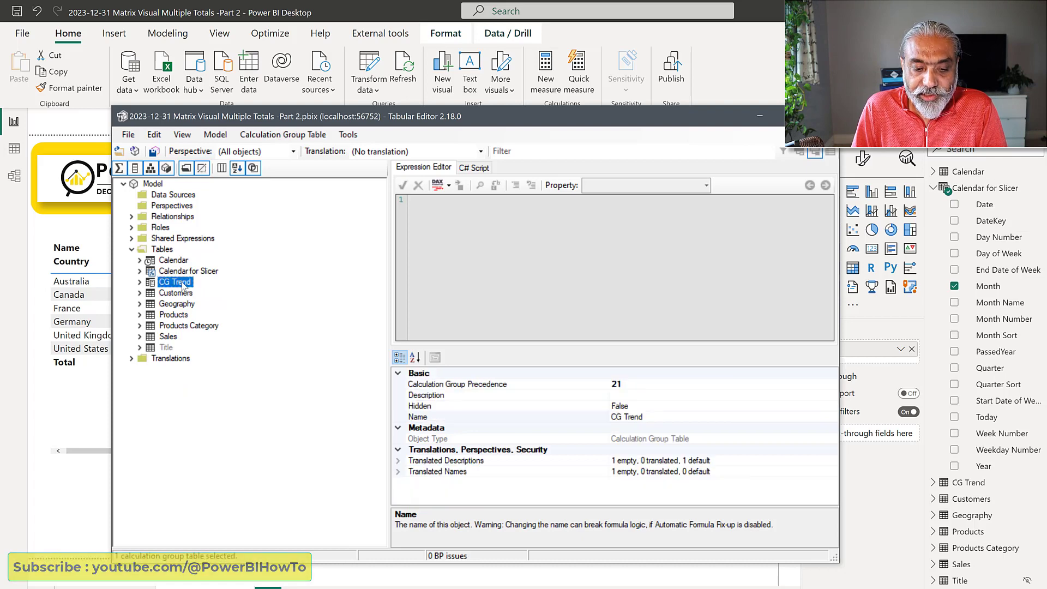
right_click(183, 285)
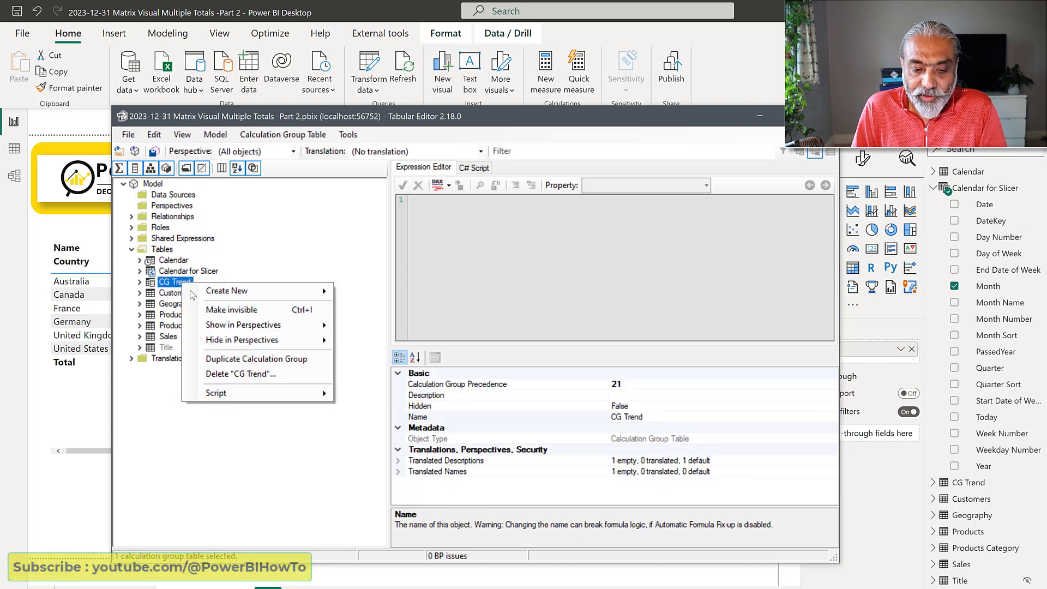
click(261, 360)
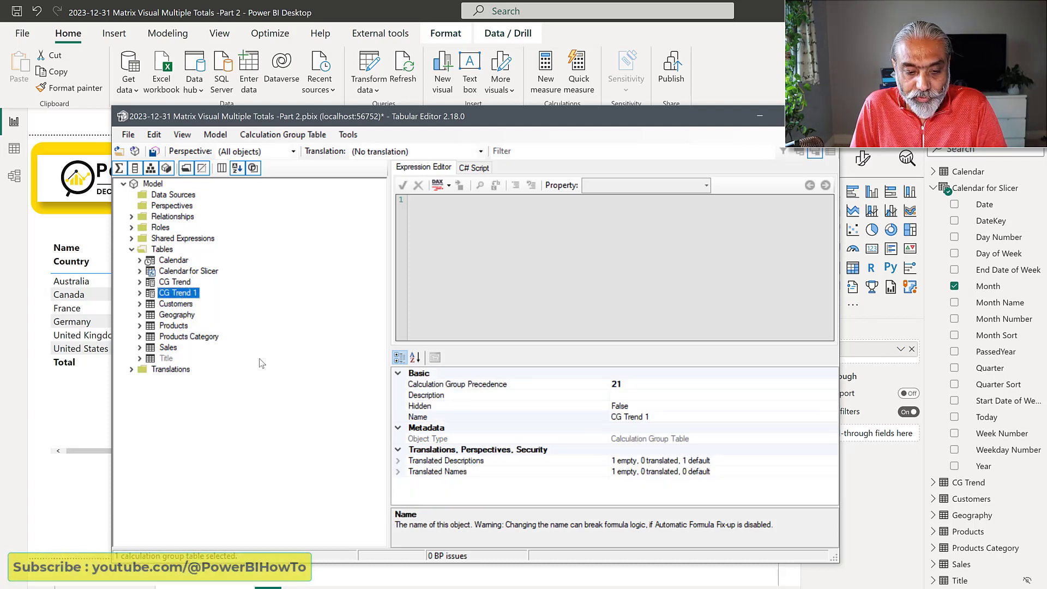
click(197, 294)
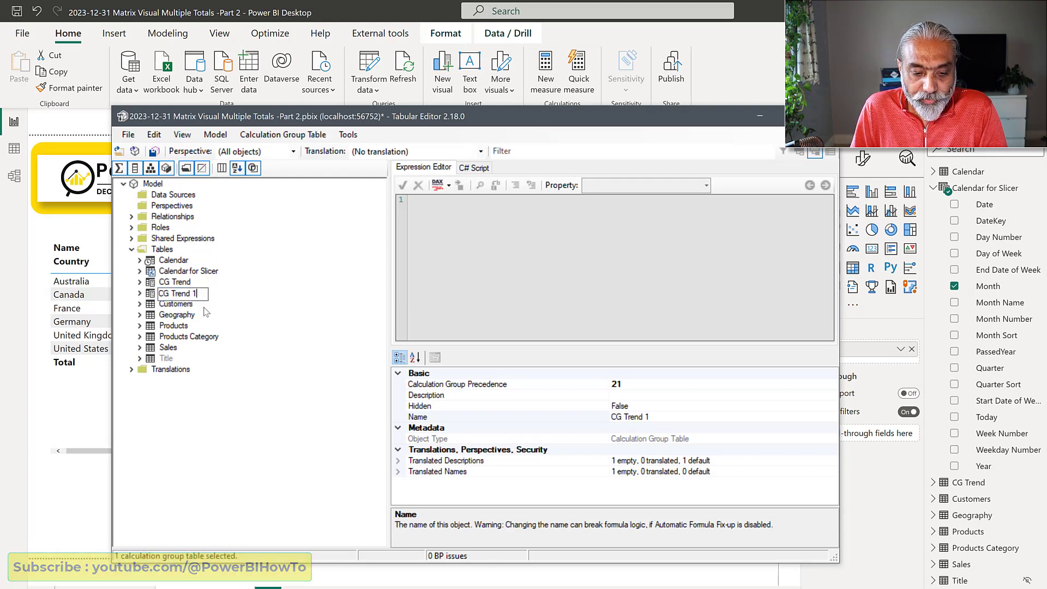
key(BackSpace)
text(New)
key(Return)
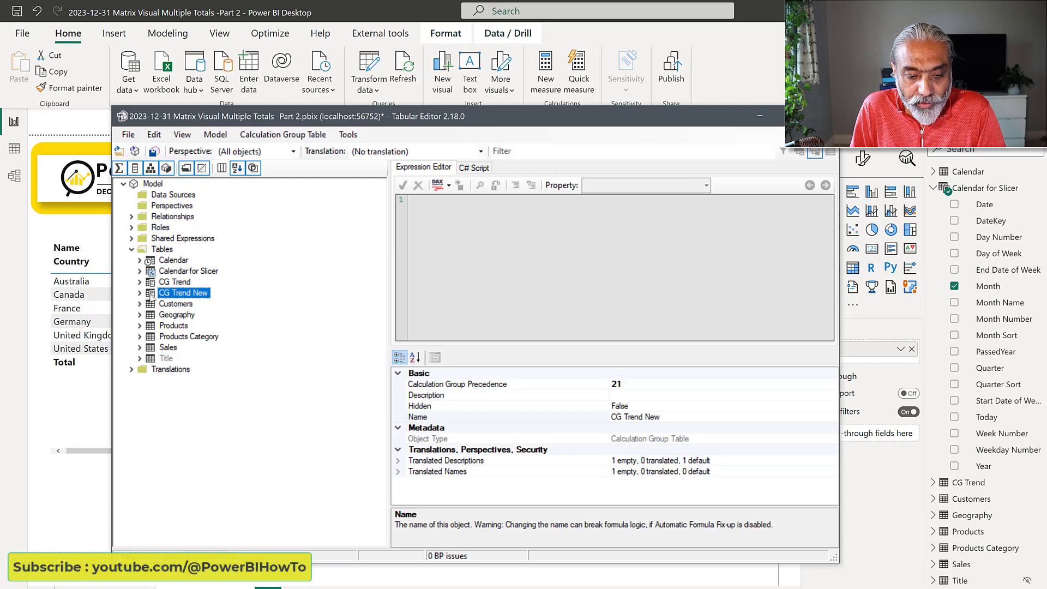
- Open the Trend calculation item's expression in CG Trend New and insert two blank lines before AVERAGEX
click(140, 293)
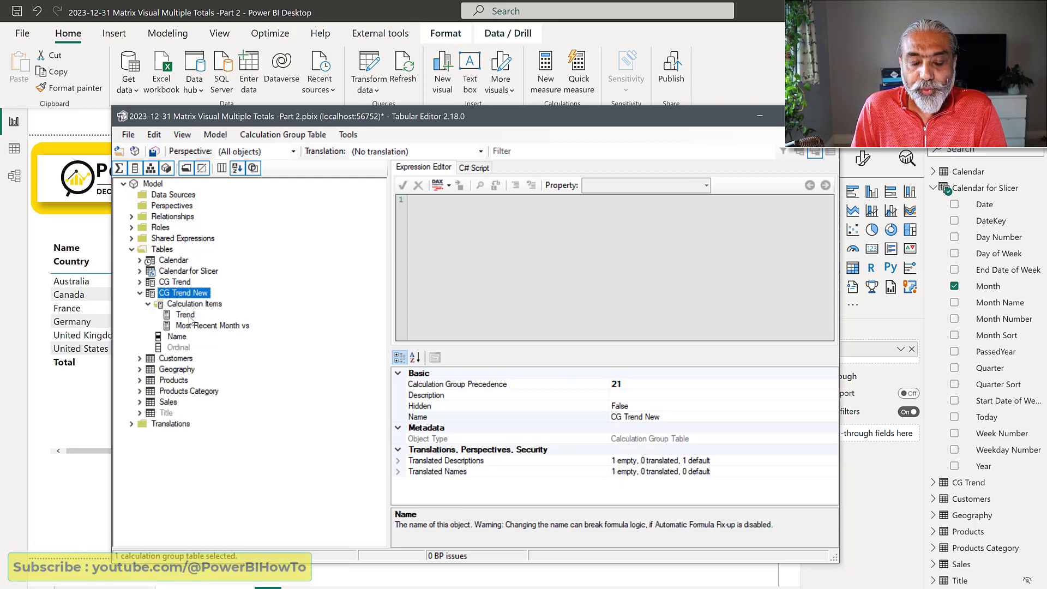
click(186, 316)
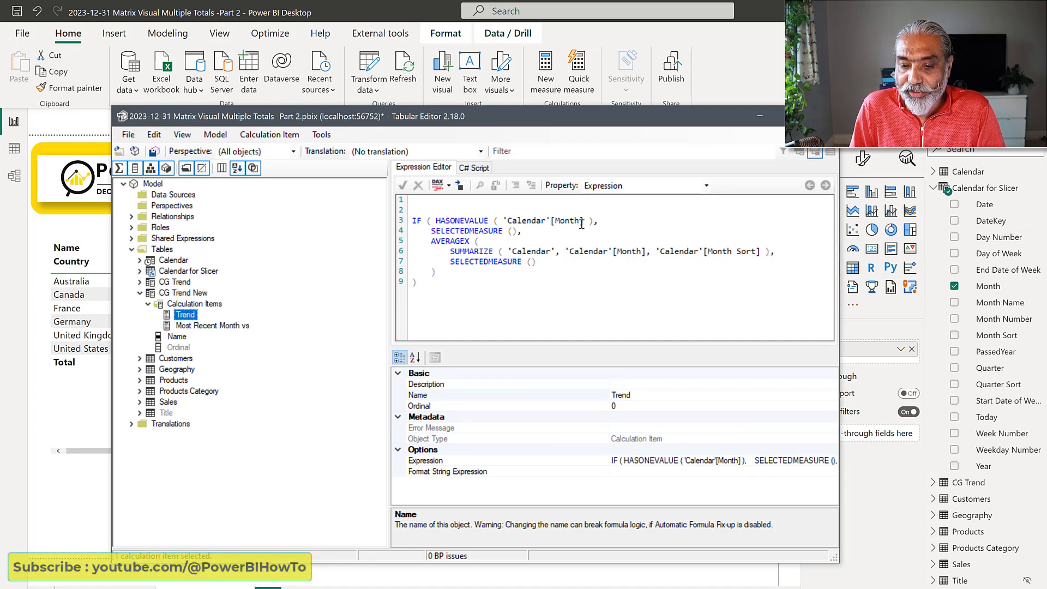
click(494, 231)
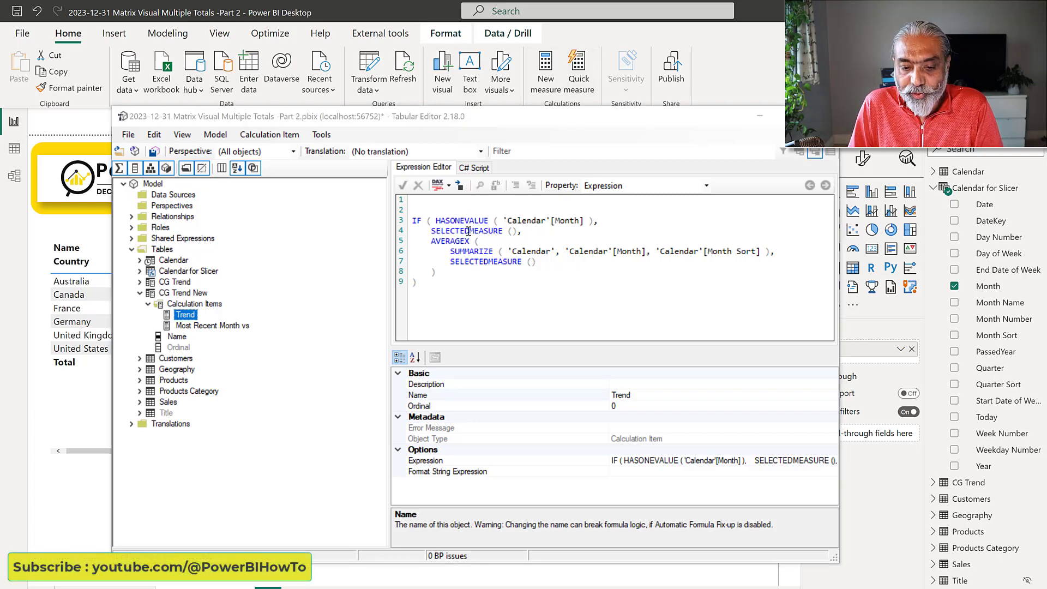
drag(435, 231, 534, 230)
click(559, 232)
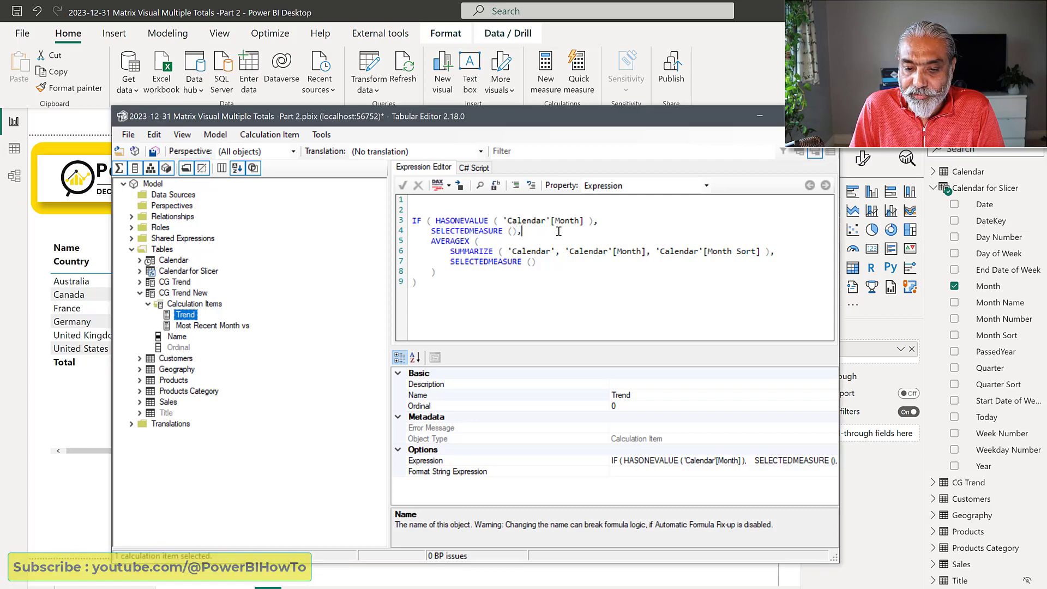
key(Return)
key(Return)
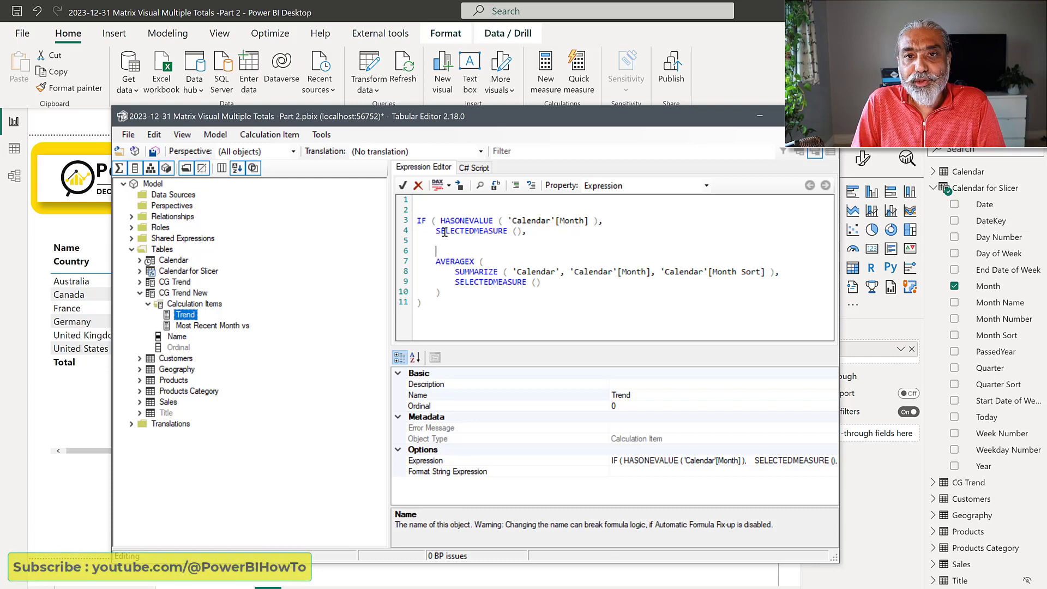
- Declare the variable __numberofMonth = 6 on the first line of the Trend expression, followed by a new line
text(VAR ))n)
key(BackSpace)
key(BackSpace)
key(BackSpace)
text(__numberofMonth)
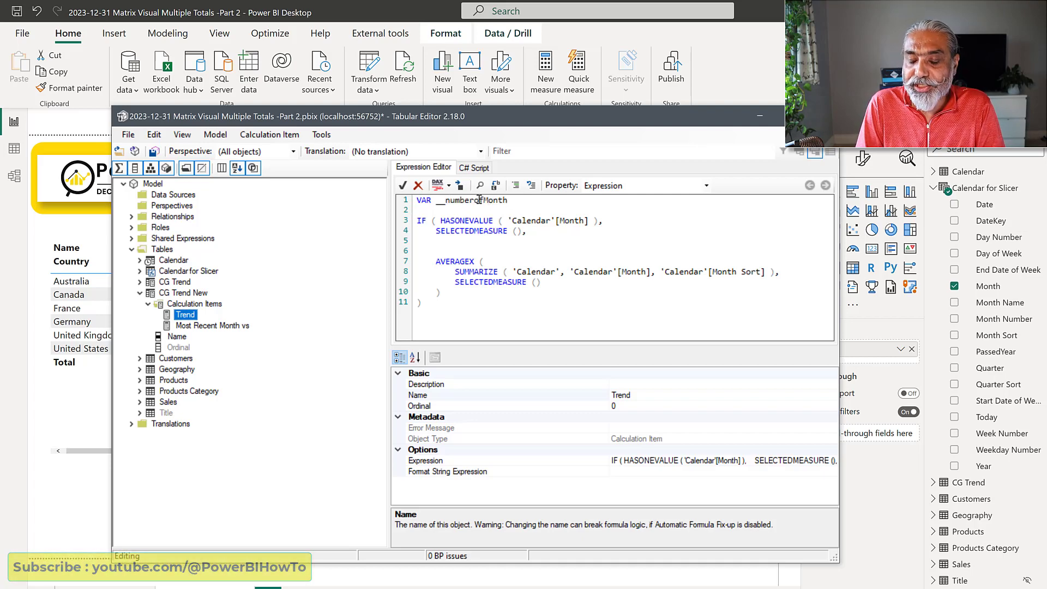
text( = )
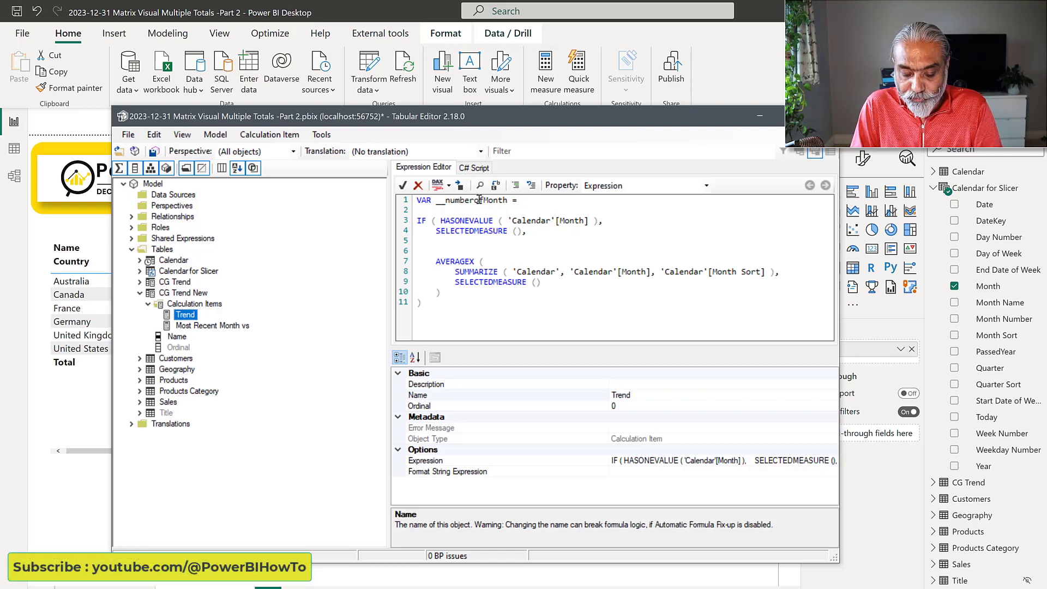
text(6)
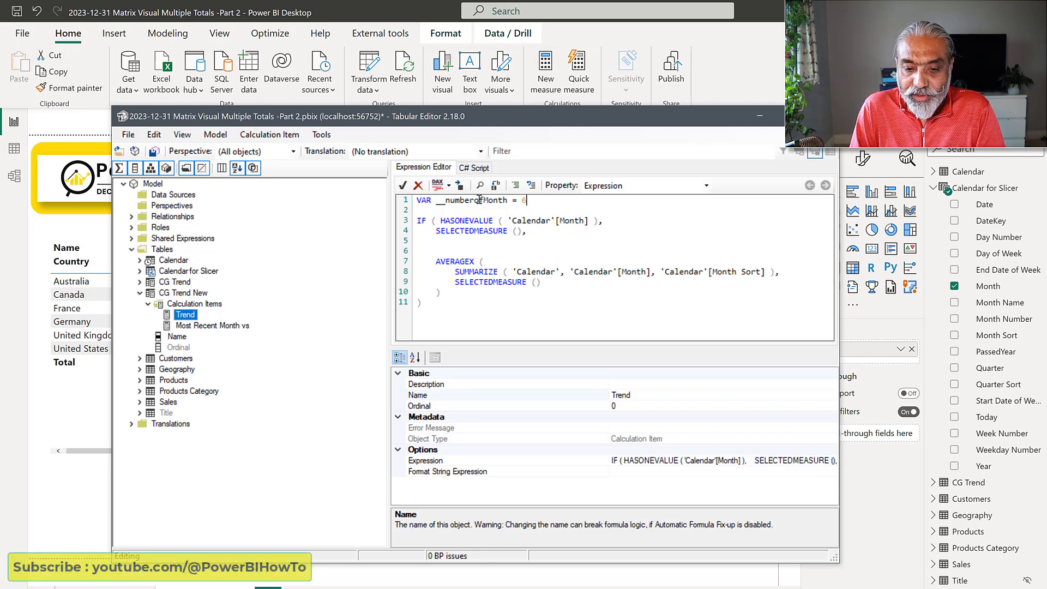
key(Return)
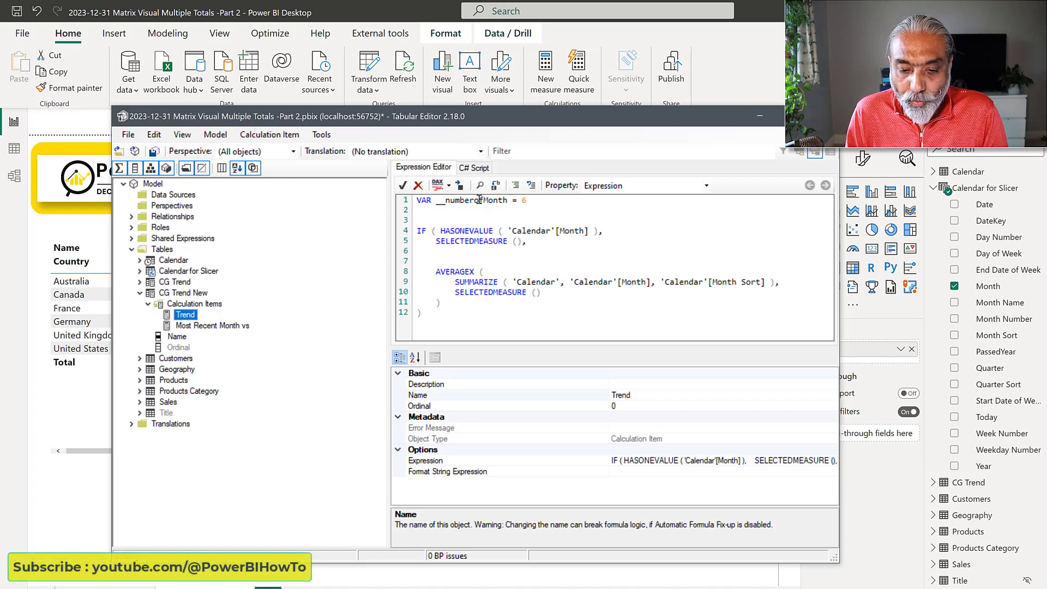
- Add the variable __maxSelectedDate = MAX ( 'Calendar for Slicer'[Date] ), with RETURN directly above the IF expression
text(VAR)
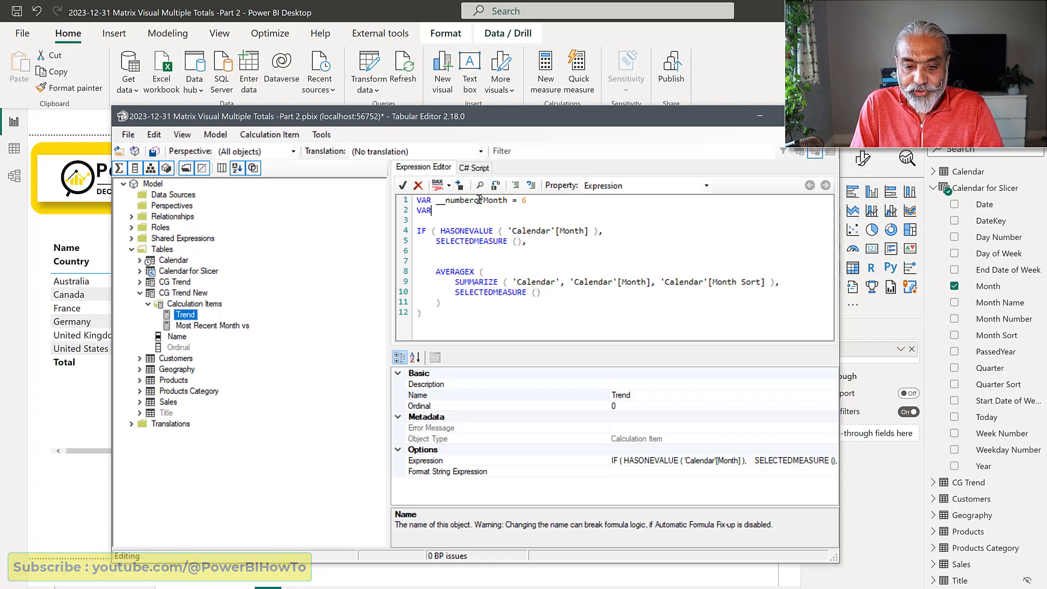
text(__max)
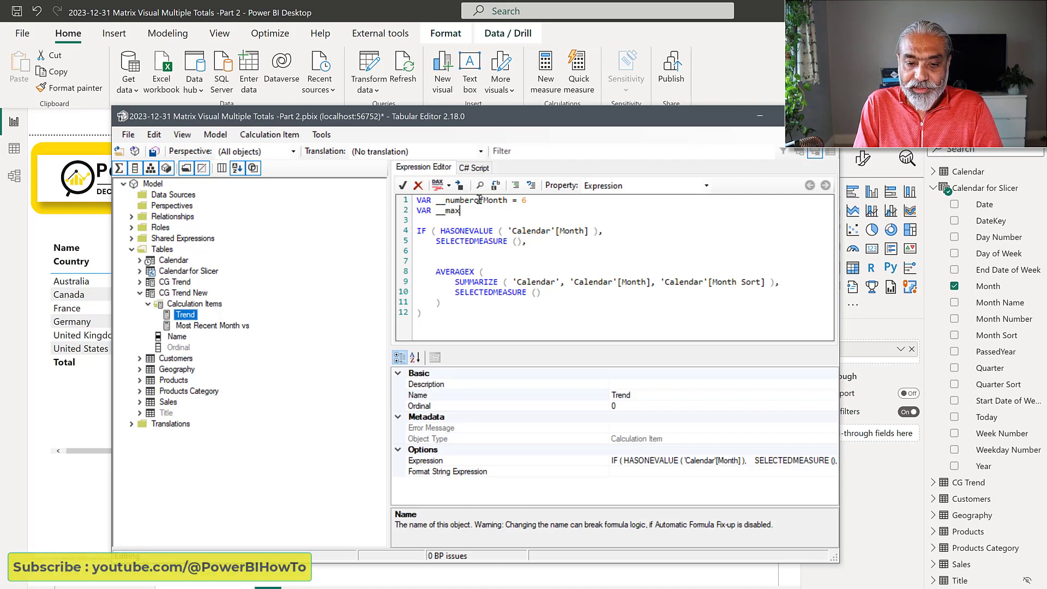
text(SelectedDate = )
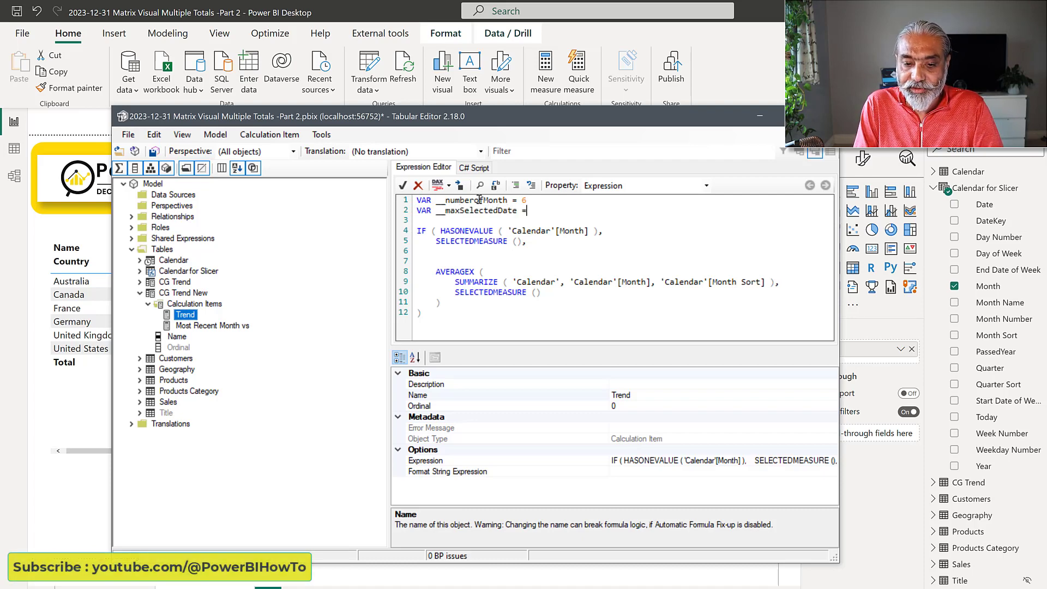
text(MAX ( )
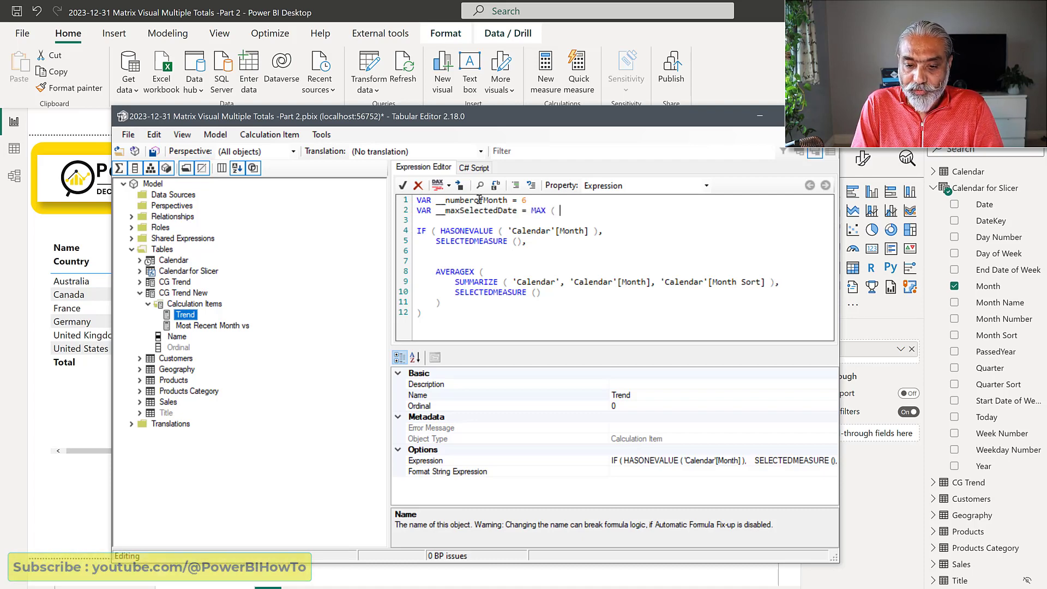
text('Calendar )
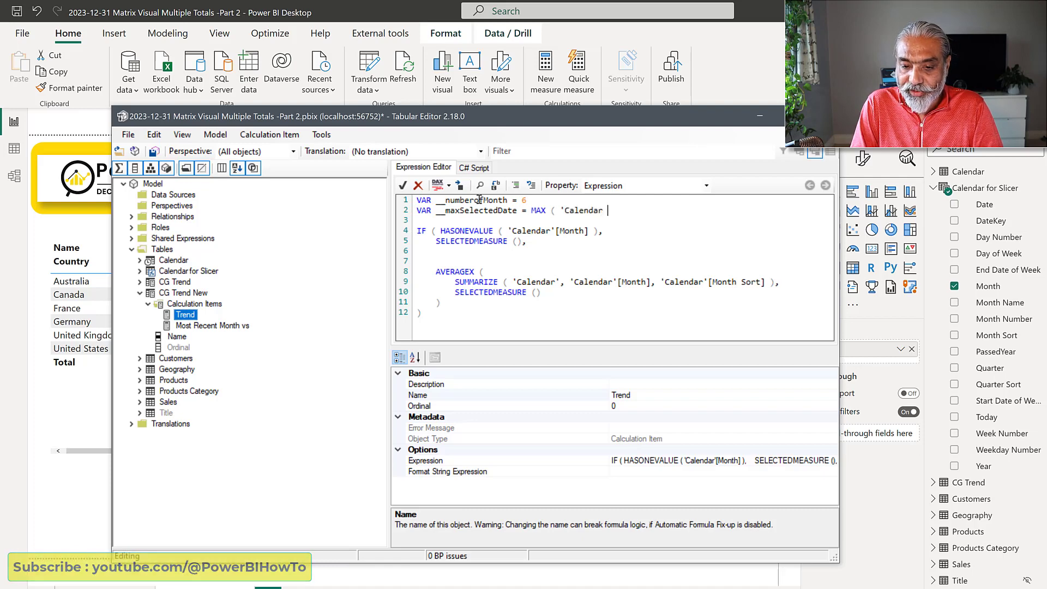
text(for Slic)
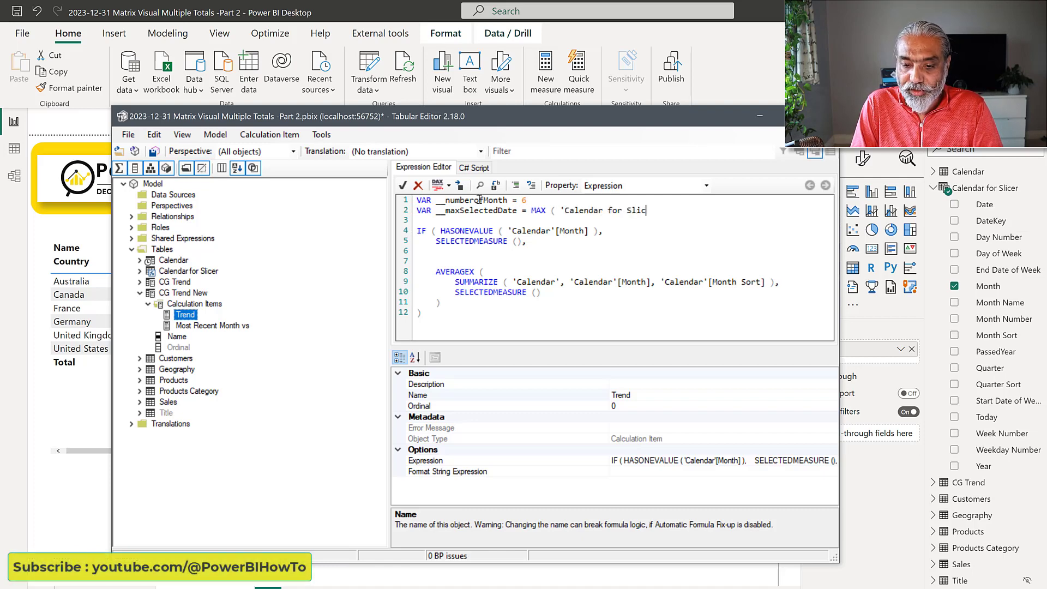
text(er'[Date] ))
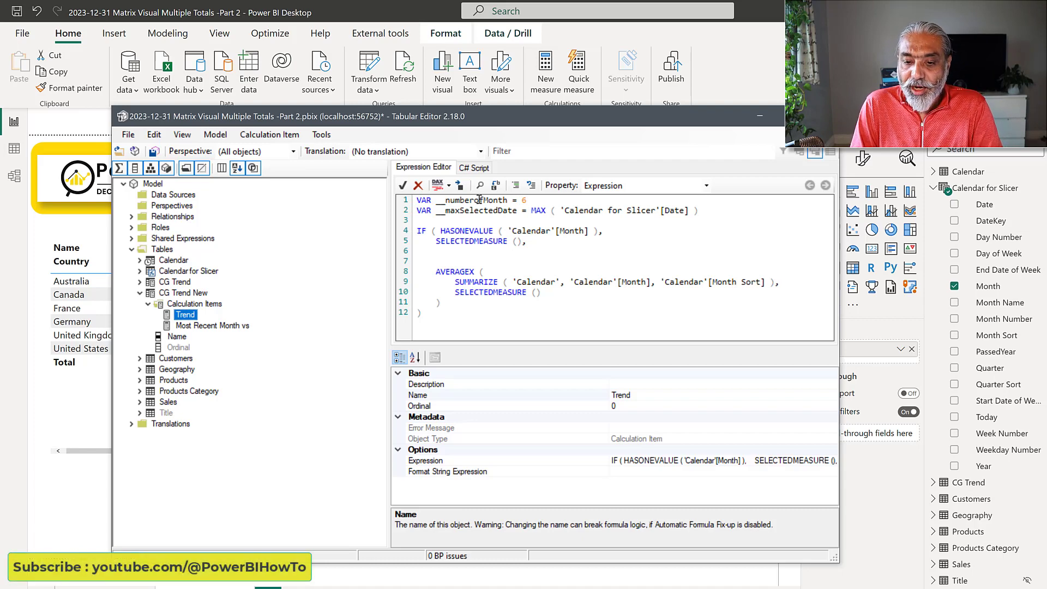
key(Return)
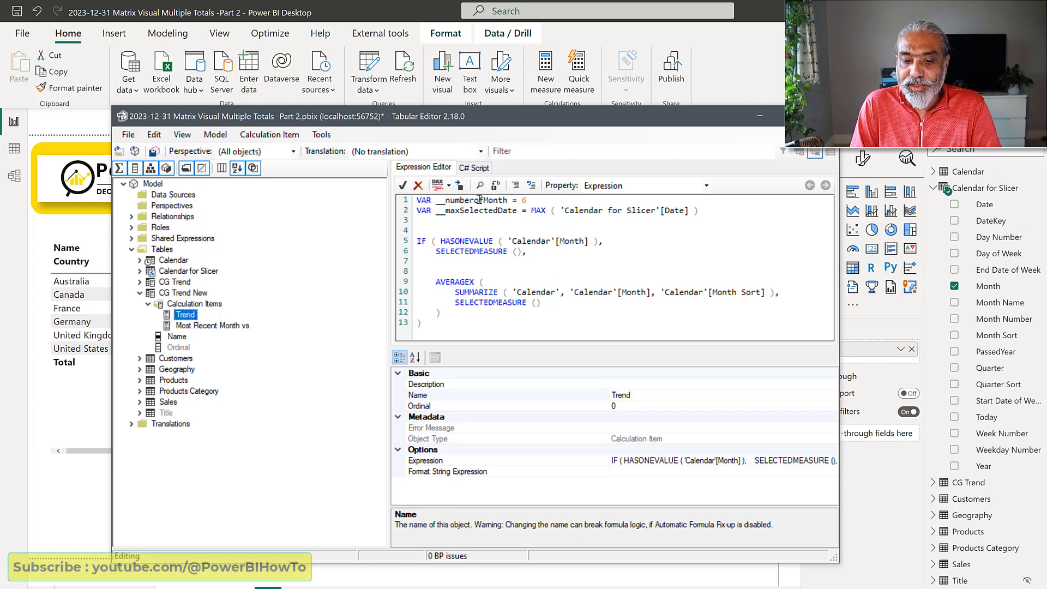
text(RETURN)
key(Delete)
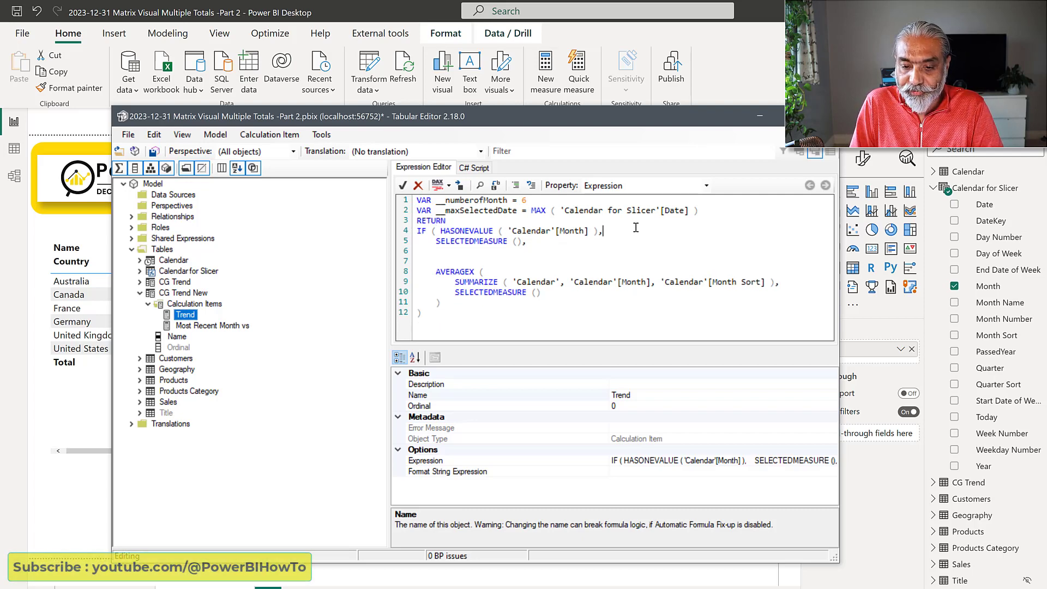
- Insert CALCULATE ( before the first SELECTEDMEASURE () in the IF expression and indent SELECTEDMEASURE () beneath it
key(Return)
text(CALCULATE ()
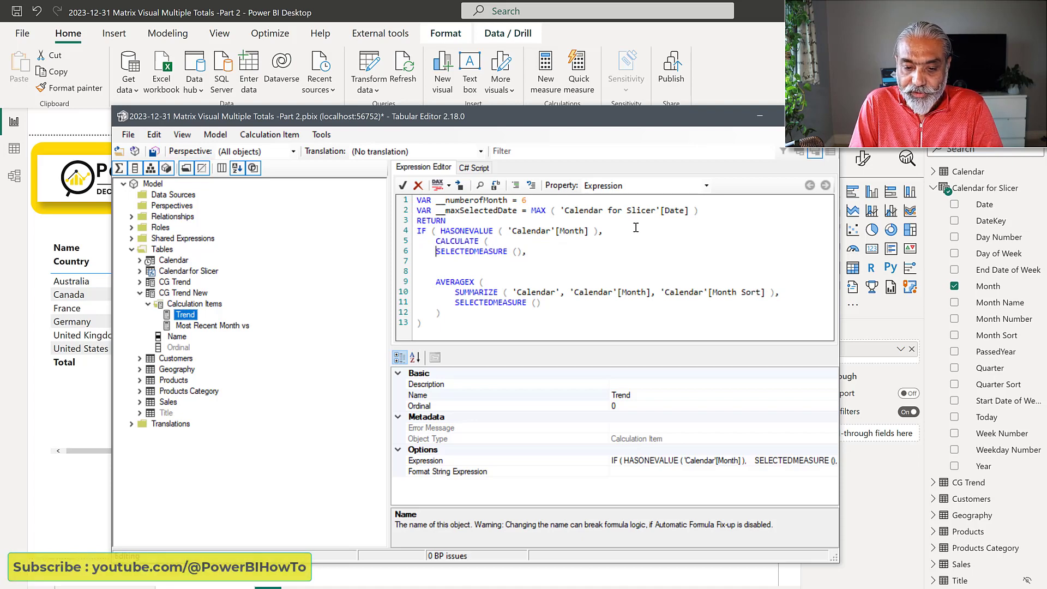
key(Tab)
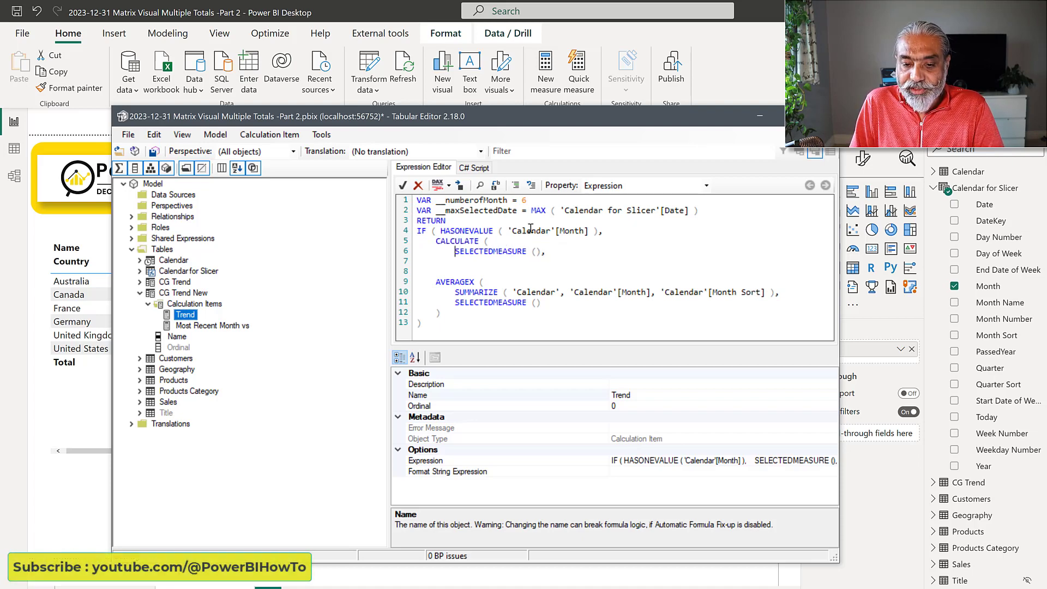
drag(441, 231, 552, 234)
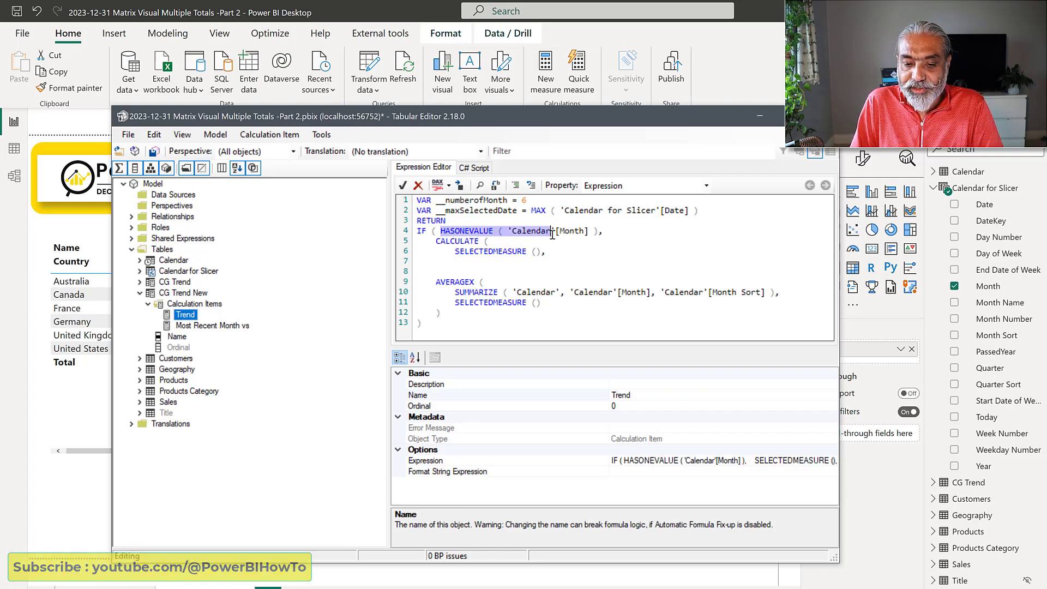
- Start a KEEPFILTERS ( filter argument below SELECTEDMEASURE () in CALCULATE, with an indented line under it
click(546, 252)
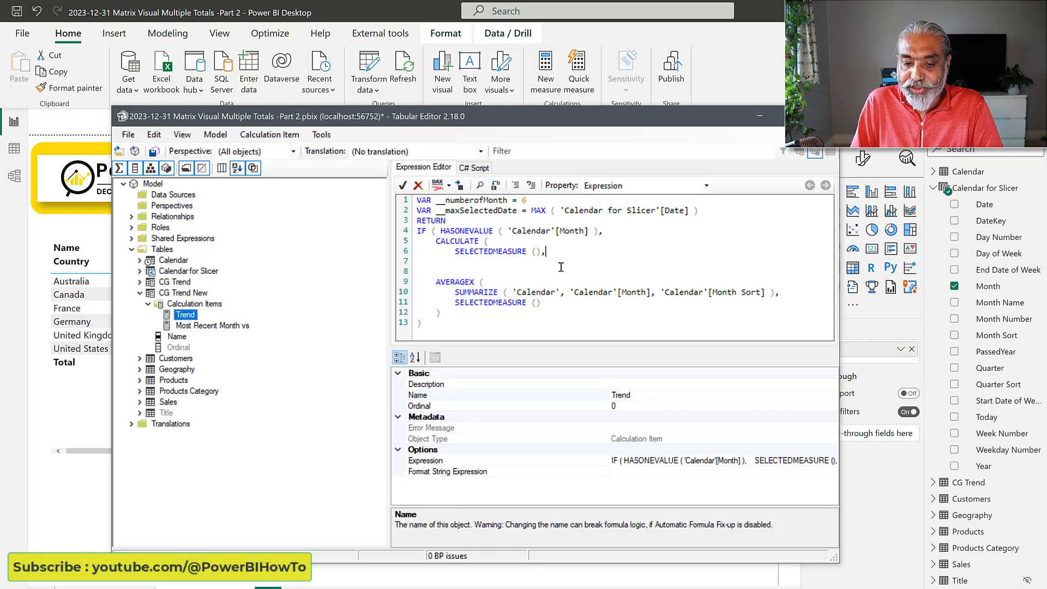
key(Return)
text(KEEPFILTERS ()
key(Return)
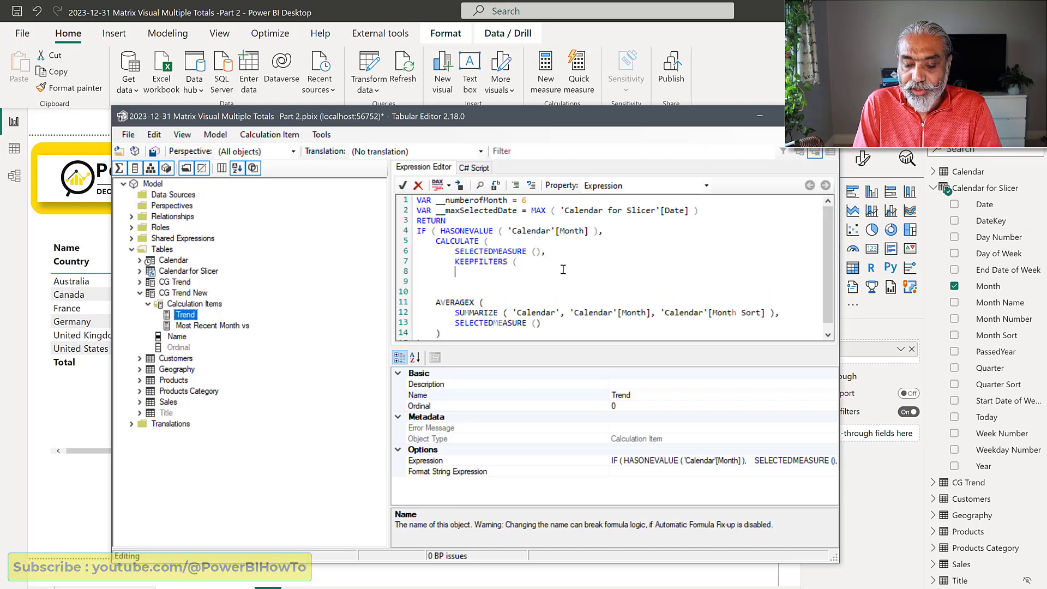
key(Tab)
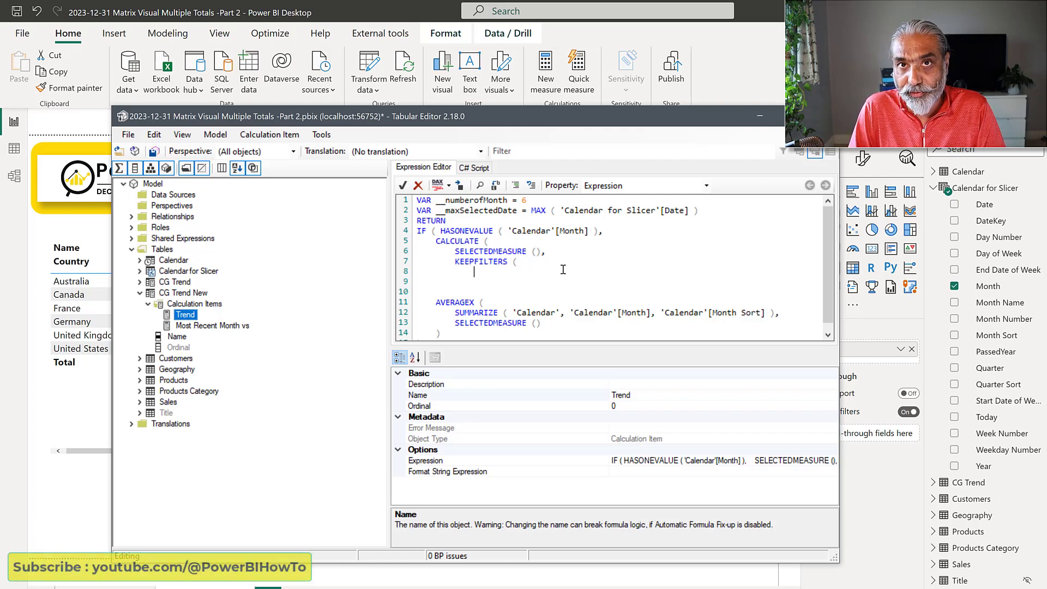
- Start a DATESINPERIOD ( filter inside KEEPFILTERS with 'Calendar'[Date] as its first argument
text(DATE)
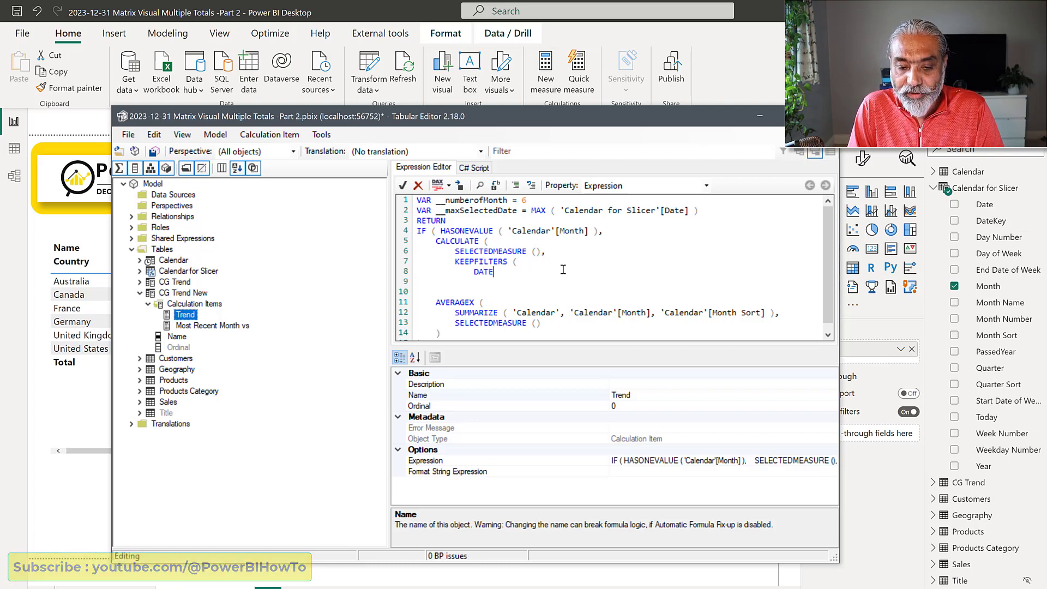
text(SINPERIOD ()
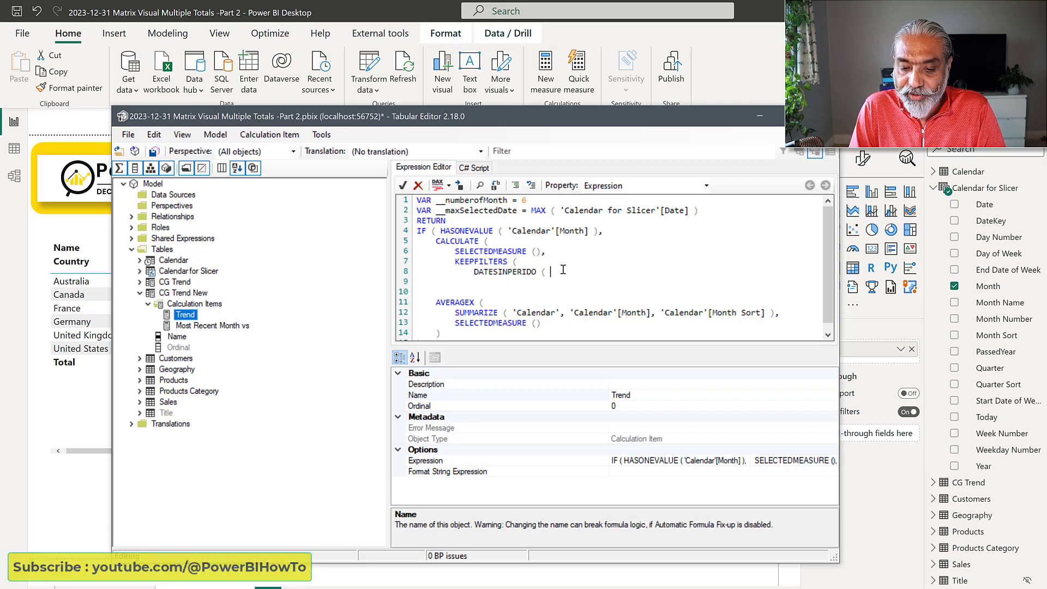
key(BackSpace)
key(BackSpace)
key(BackSpace)
key(BackSpace)
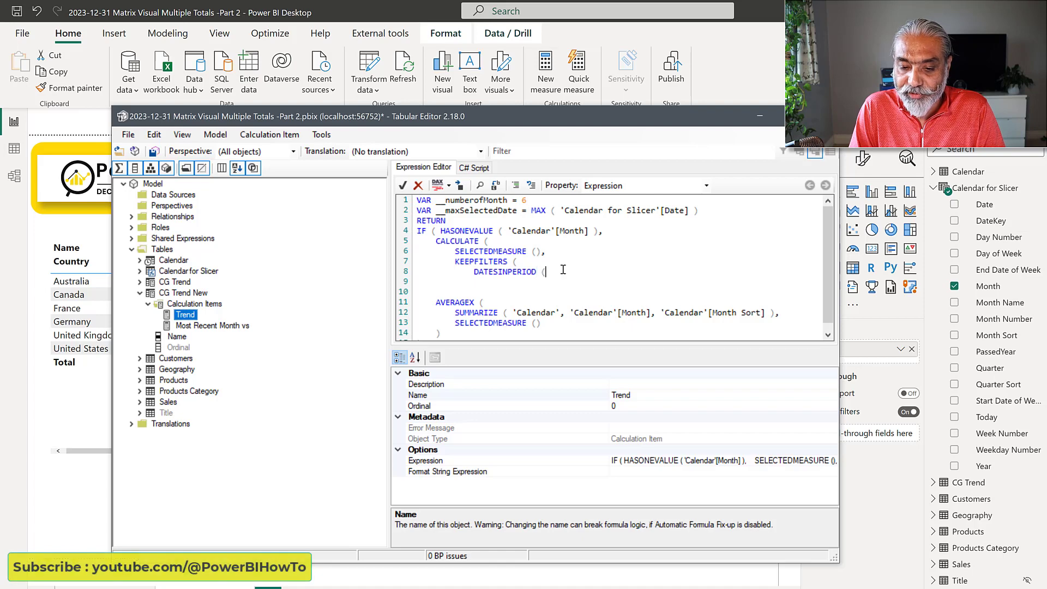
text(Cale)
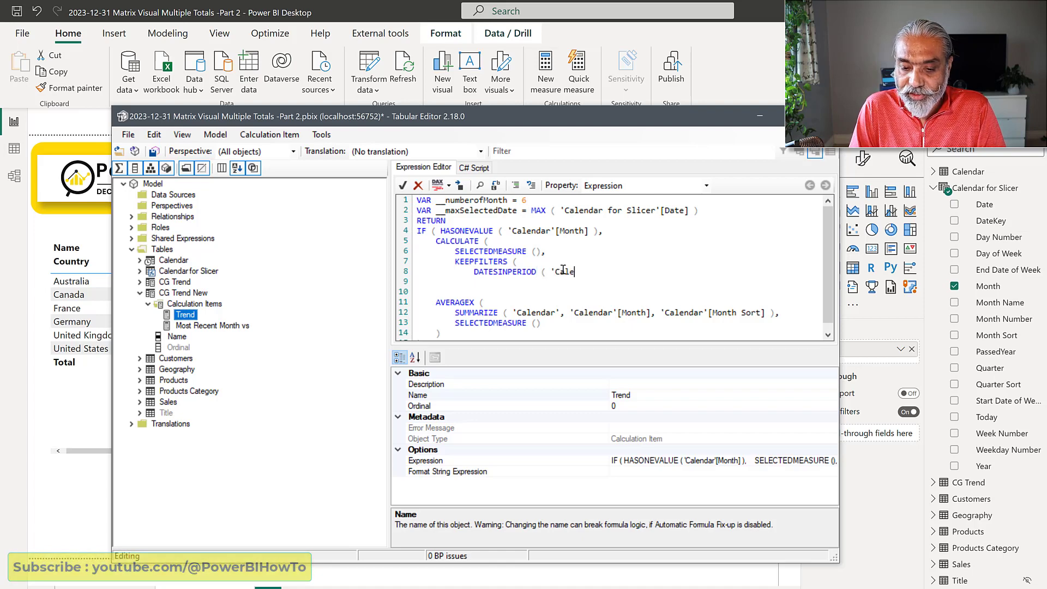
text(ndar'[Date], )
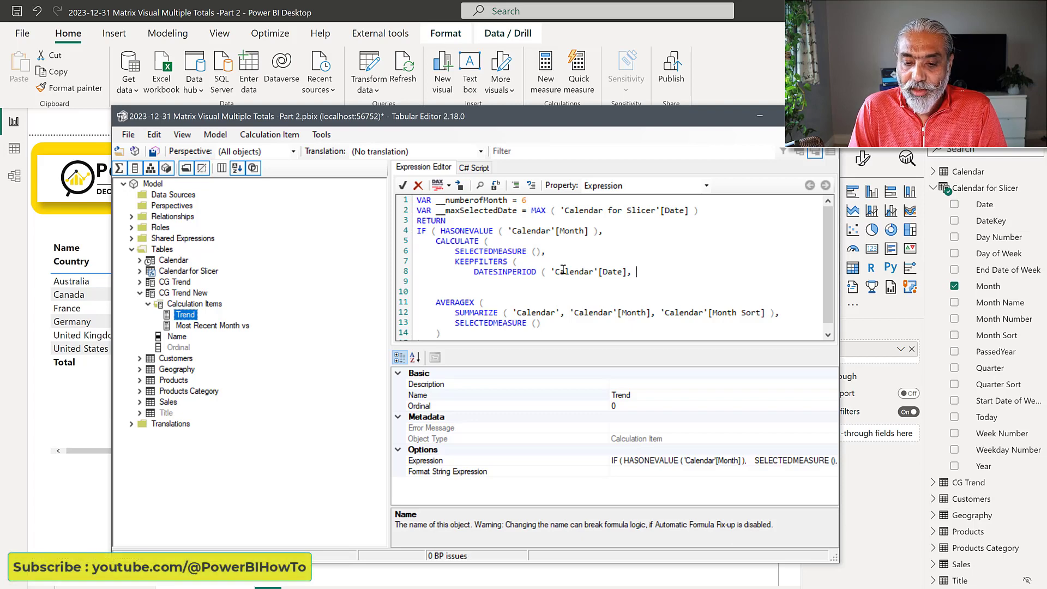
- Add __maxSelectedDate and __numberofMonth as the next two arguments of DATESINPERIOD
text(__m)
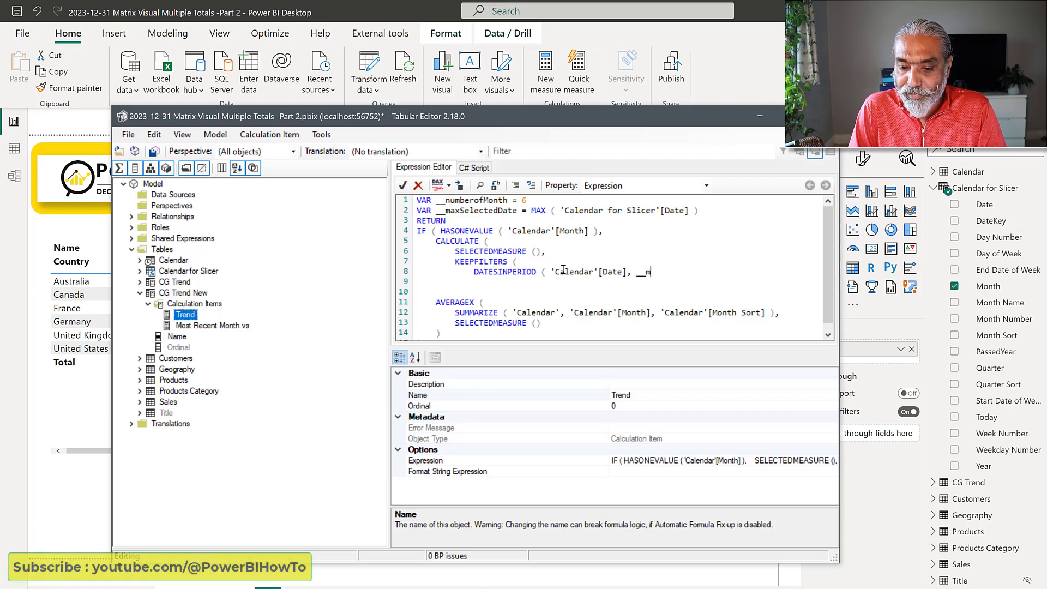
text(axSelectedD)
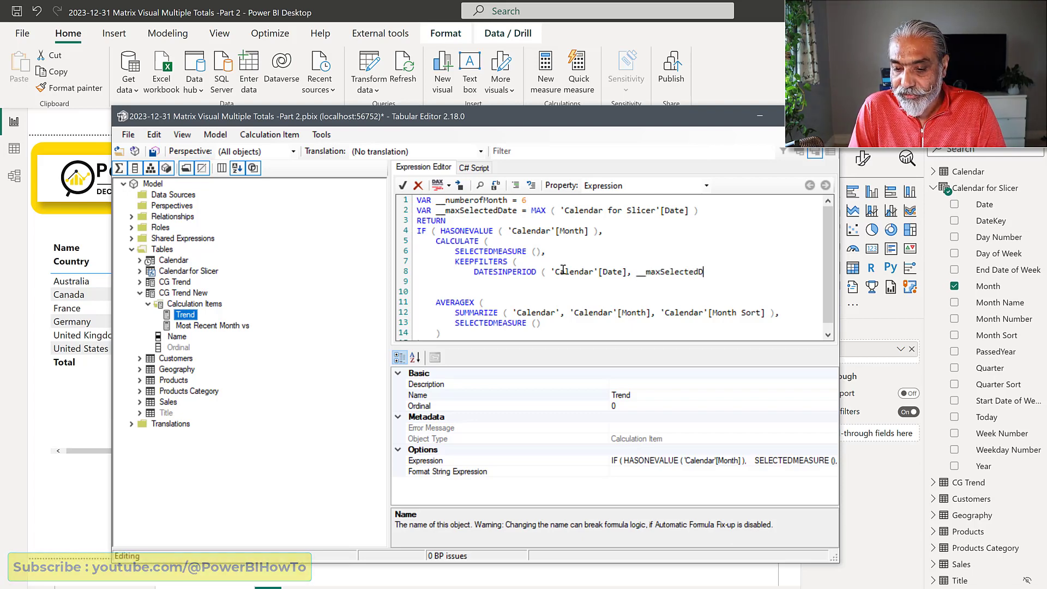
text(ate, __numberof)
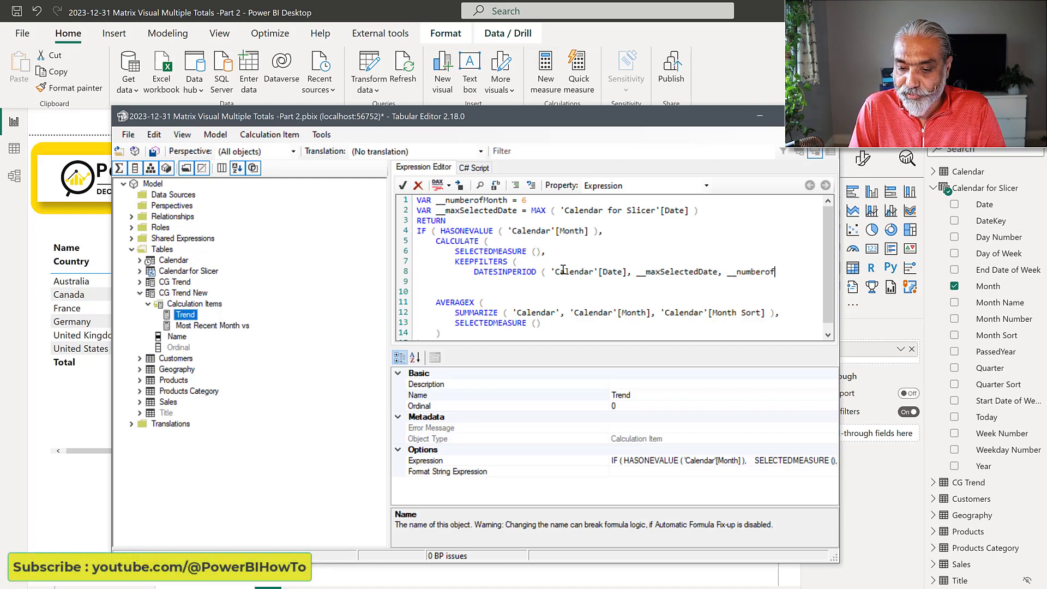
text(Month)
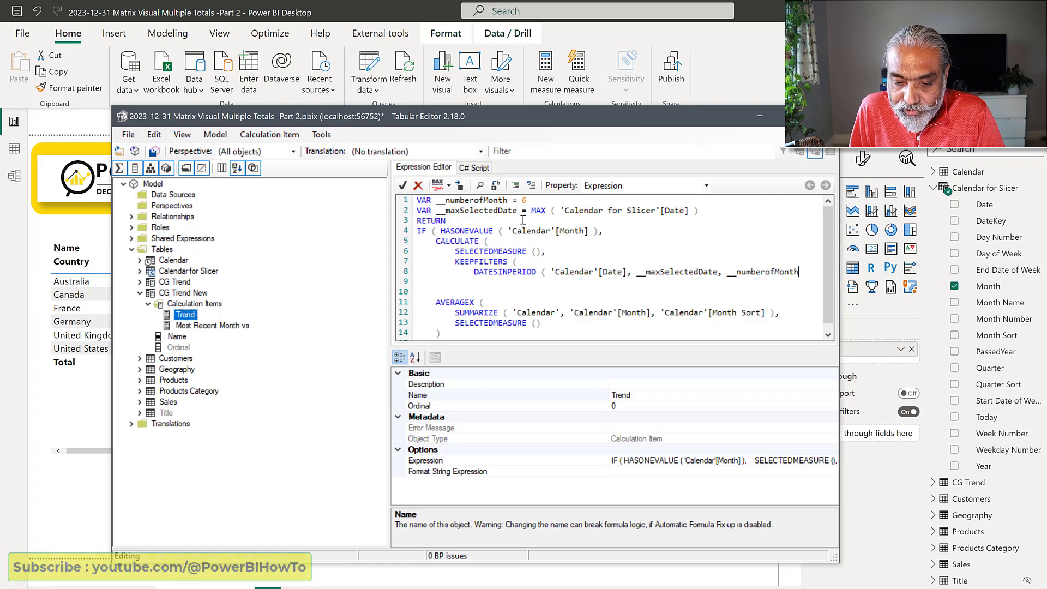
- Rename the month-count variable to __numberofMonths in both its declaration and the DATESINPERIOD call
click(508, 202)
text(s)
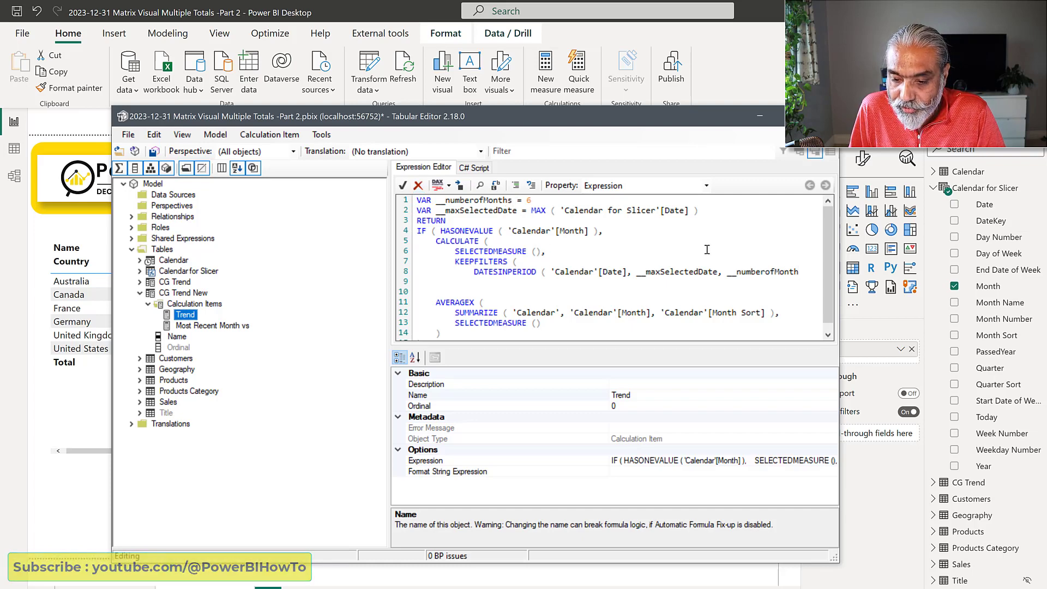
click(800, 272)
text(s)
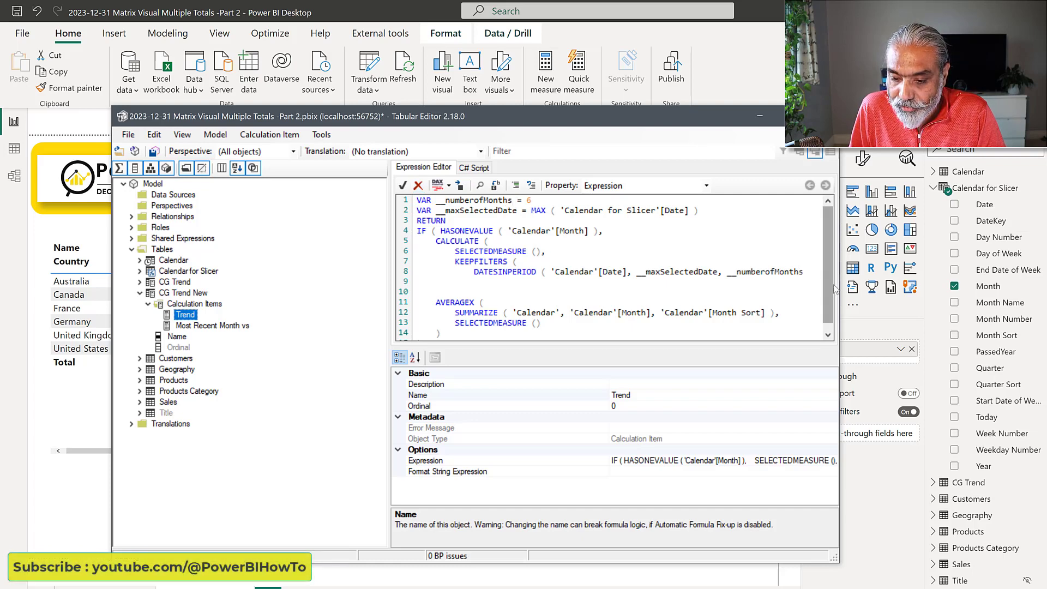
- Widen the Tabular Editor window and its expression area, and finish DATESINPERIOD with a month interval and closing parenthesis
drag(873, 279, 894, 279)
drag(389, 275, 309, 275)
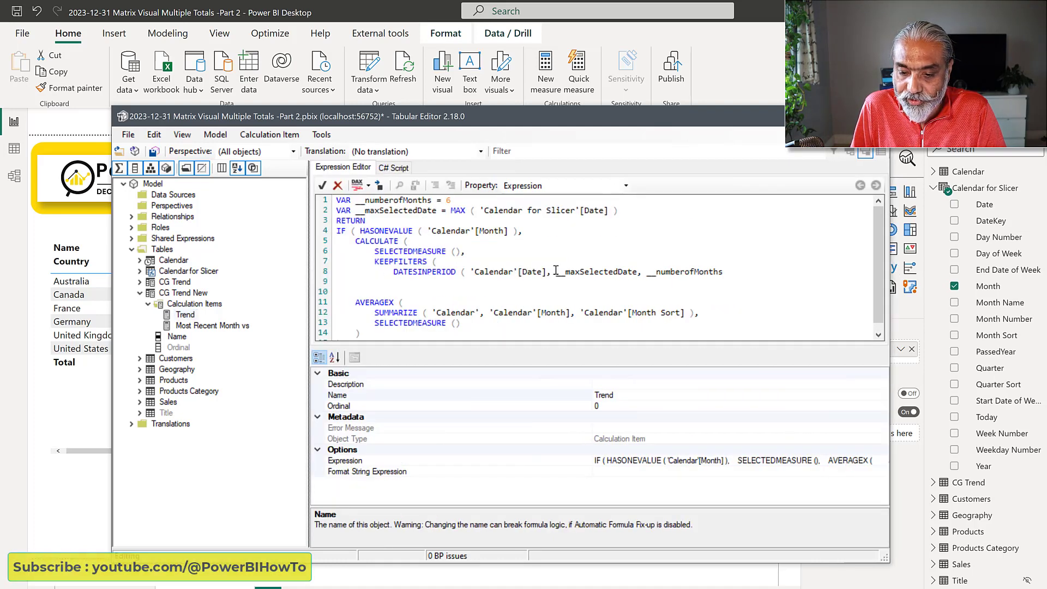
click(747, 270)
text(, MONTH ))
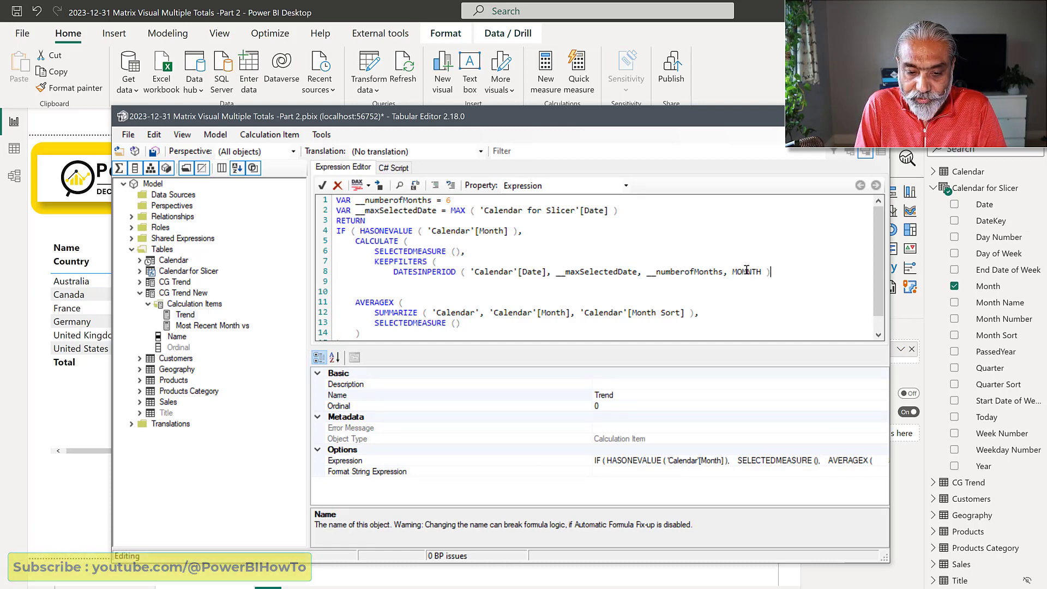
- Close KEEPFILTERS and CALCULATE with parentheses on separate lines, adding a comma before the AVERAGEX branch
key(Return)
text())
key(Return)
text(,)
key(Delete)
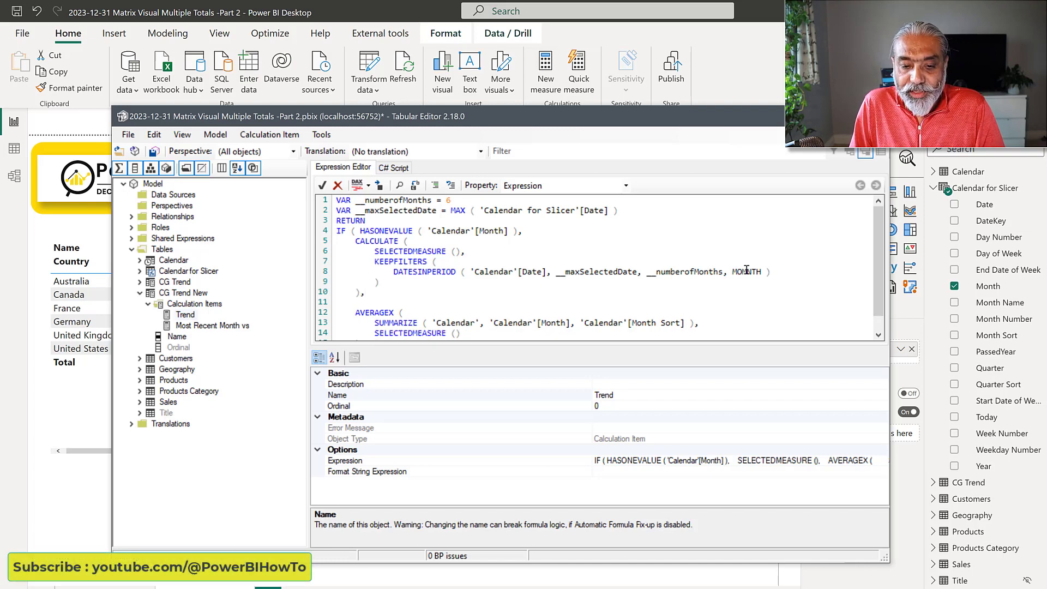
- Examine the HASONEVALUE condition, the CALCULATE and KEEPFILTERS lines and each DATESINPERIOD argument in the Trend expression
drag(393, 251, 467, 230)
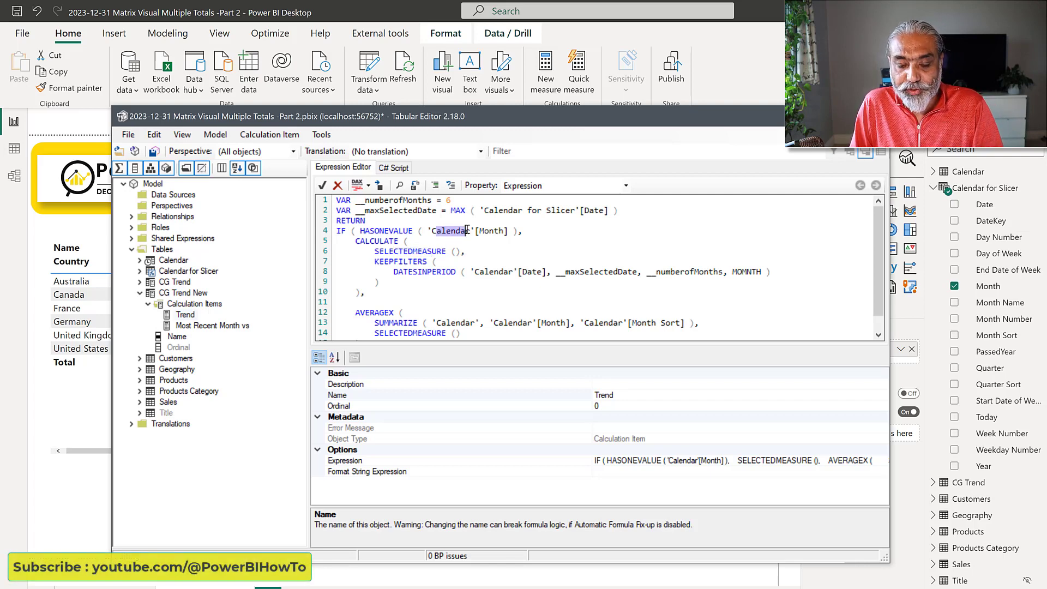
drag(372, 242, 437, 270)
click(424, 248)
click(417, 295)
click(395, 272)
shift+click(509, 266)
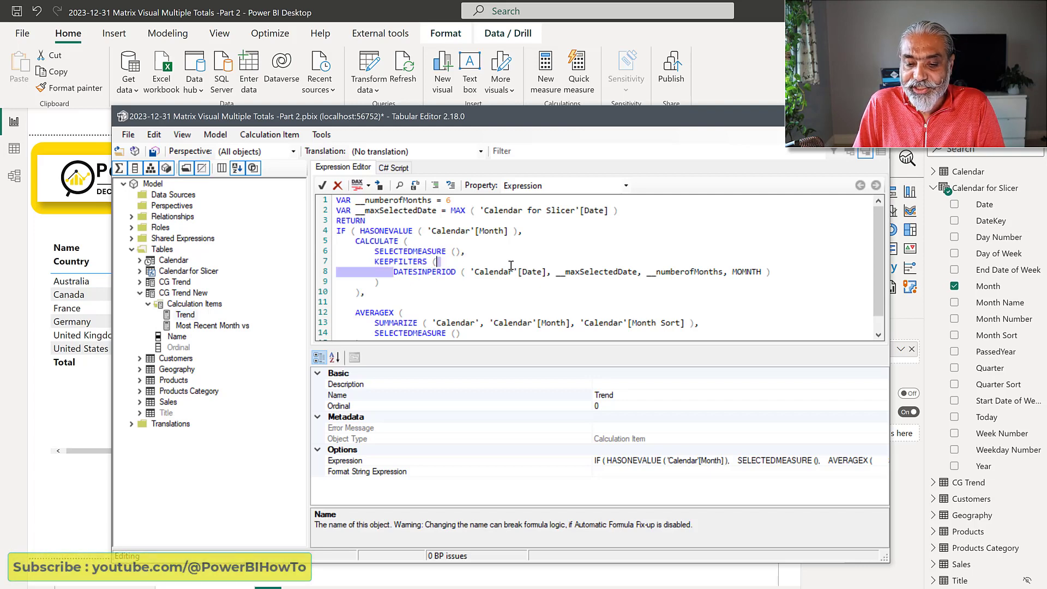
shift+click(515, 272)
click(594, 271)
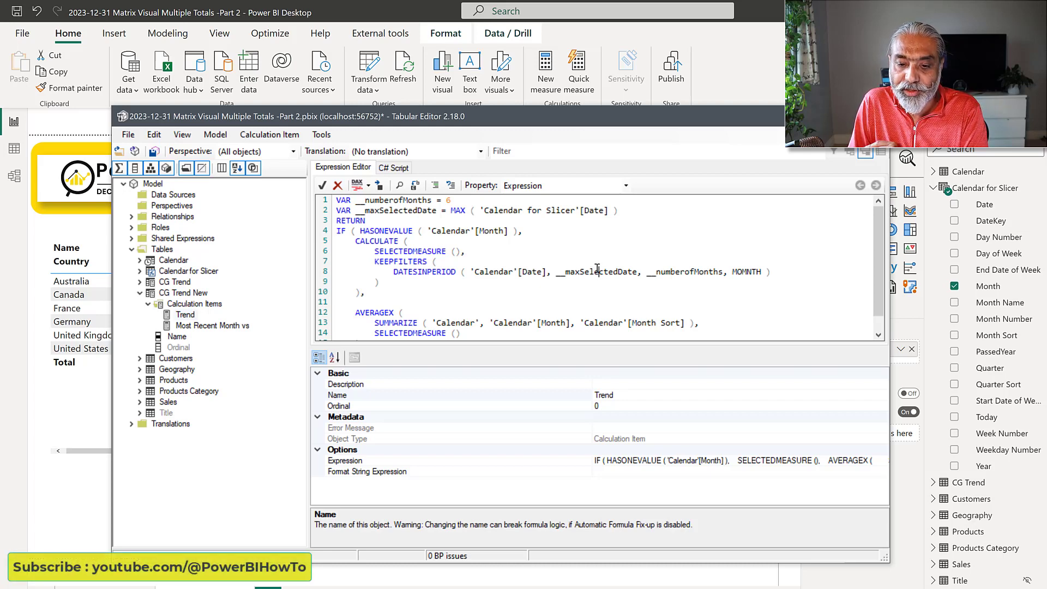
click(470, 271)
drag(470, 271, 548, 272)
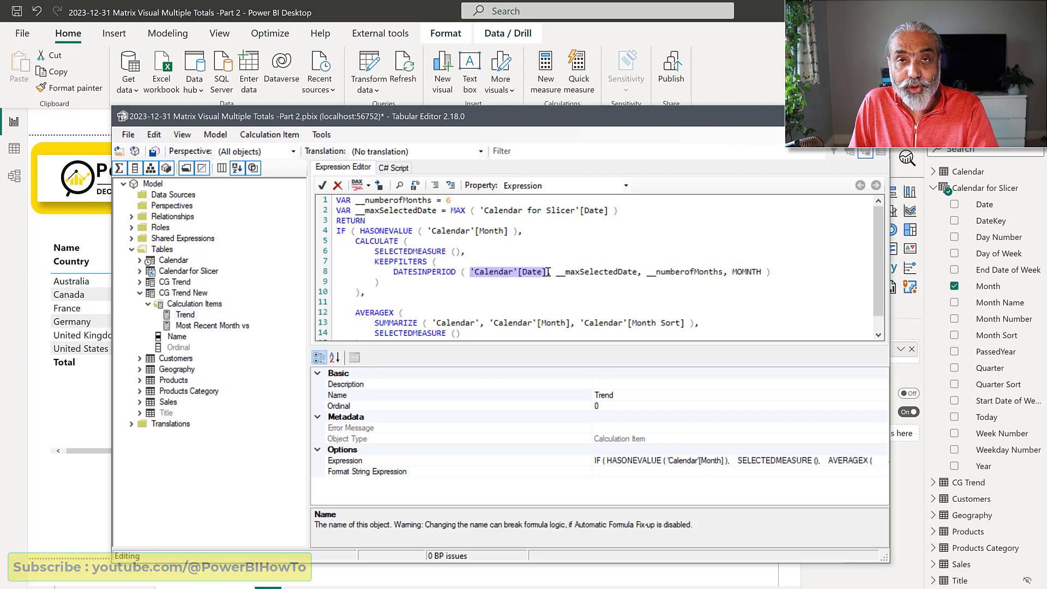
drag(575, 272, 599, 272)
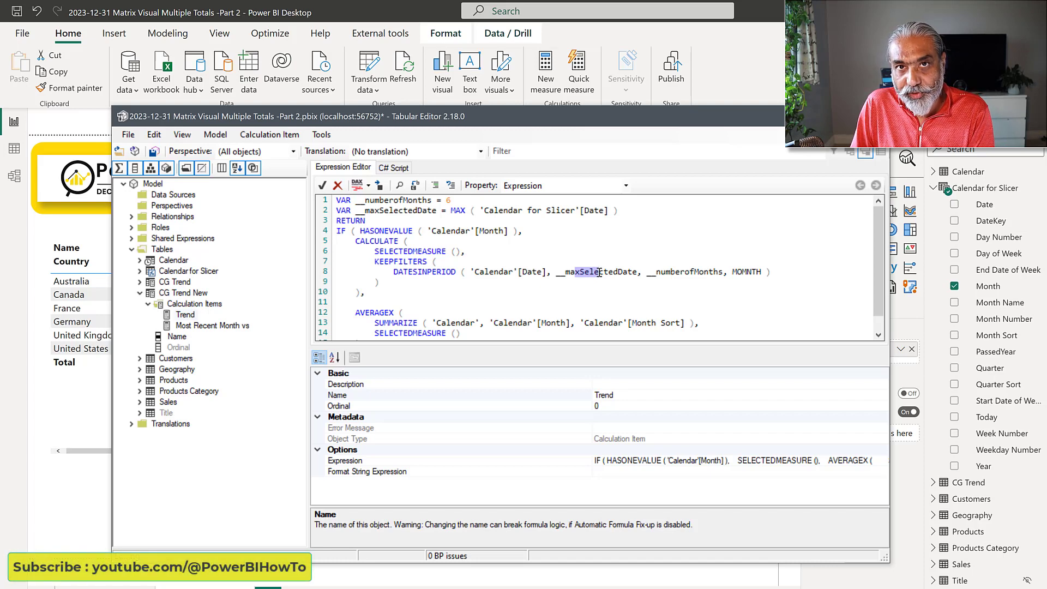
drag(648, 271, 703, 271)
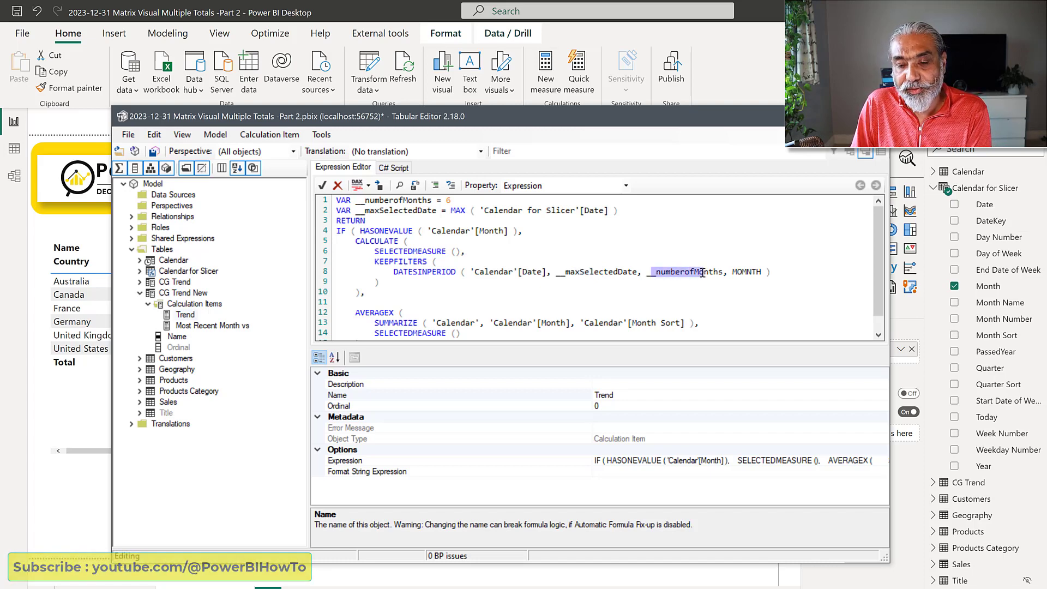
- Correct the misspelled interval argument of DATESINPERIOD to MONTH
click(759, 272)
click(743, 271)
key(BackSpace)
text(N)
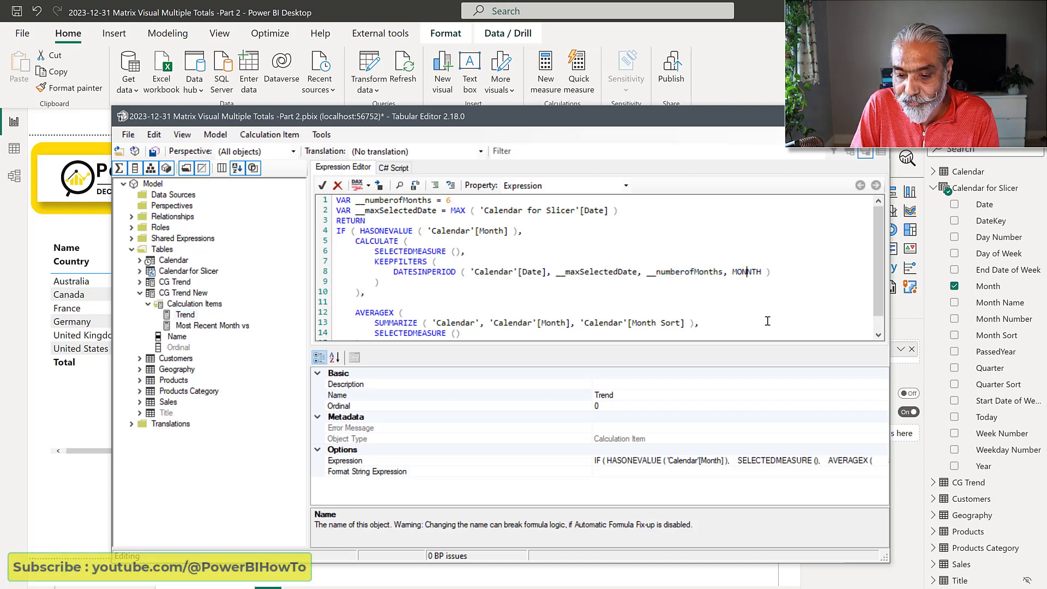
key(BackSpace)
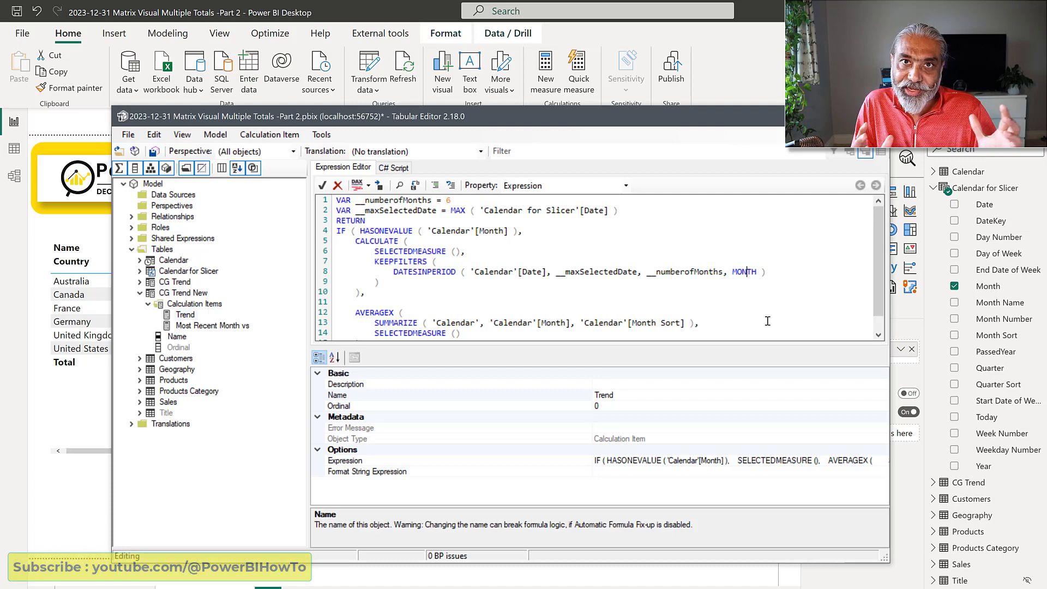
- Check KEEPFILTERS and the end of the Trend expression, and try to save the model changes to the connected database
click(367, 265)
key(ctrl+shift+Right)
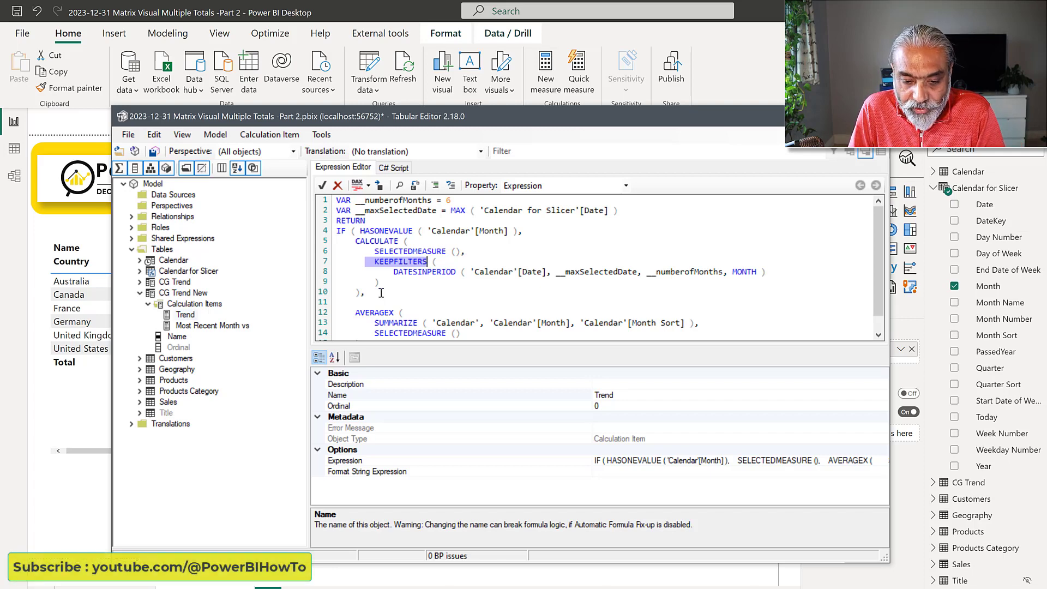
scroll(381, 294, down, 1)
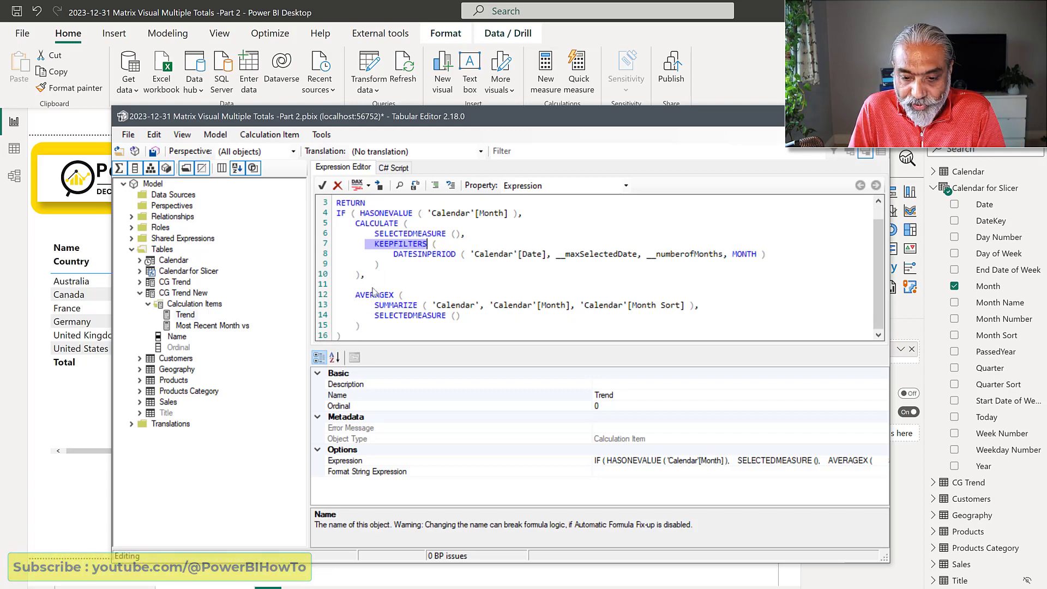
click(155, 152)
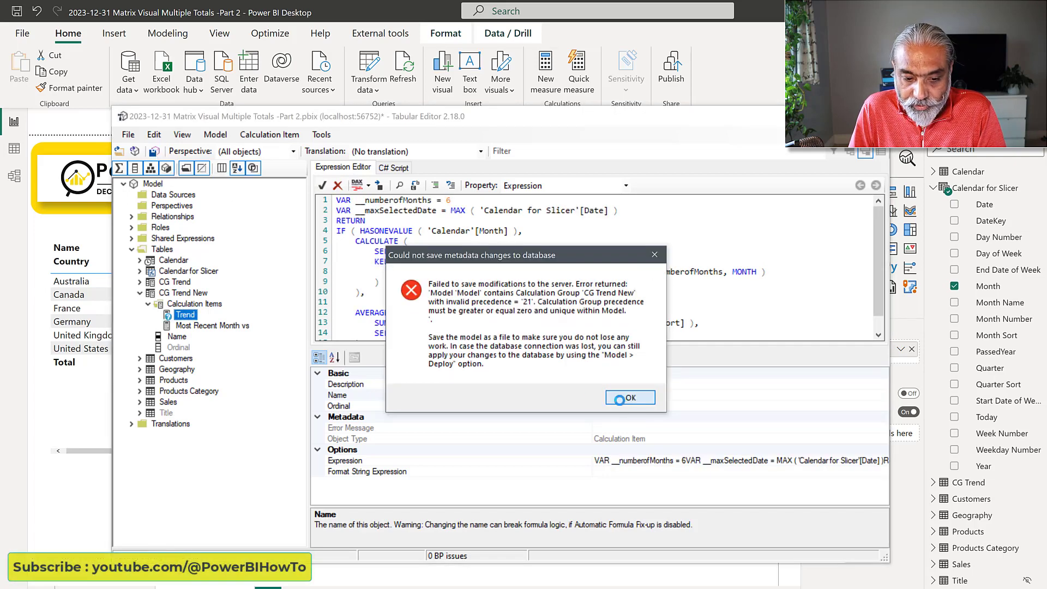
click(630, 397)
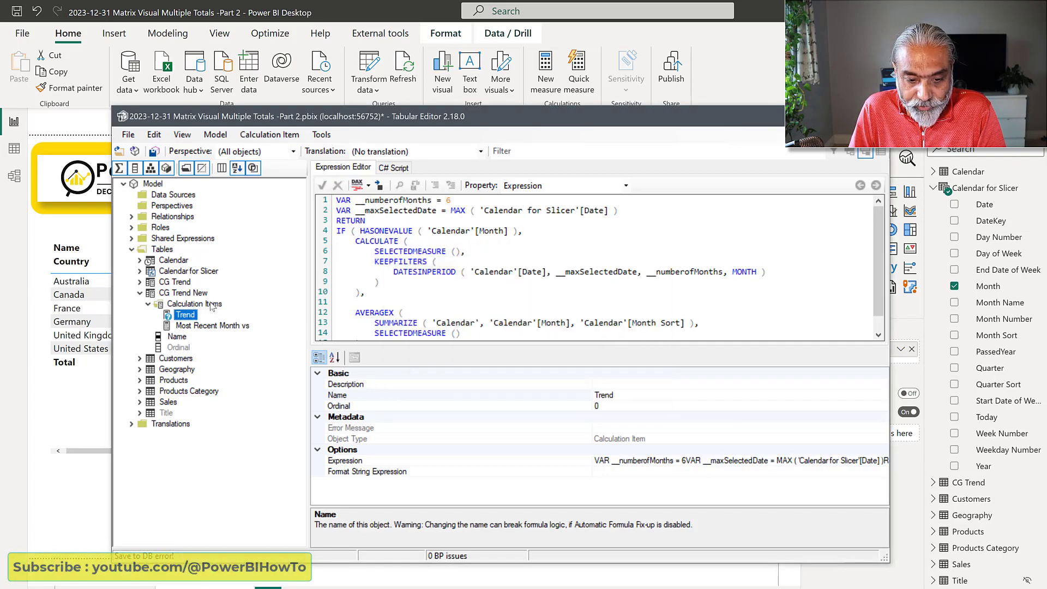
- Compare the precedence of CG Trend New and CG Trend, set CG Trend New's Calculation Group Precedence to 25 and save the model changes
click(204, 295)
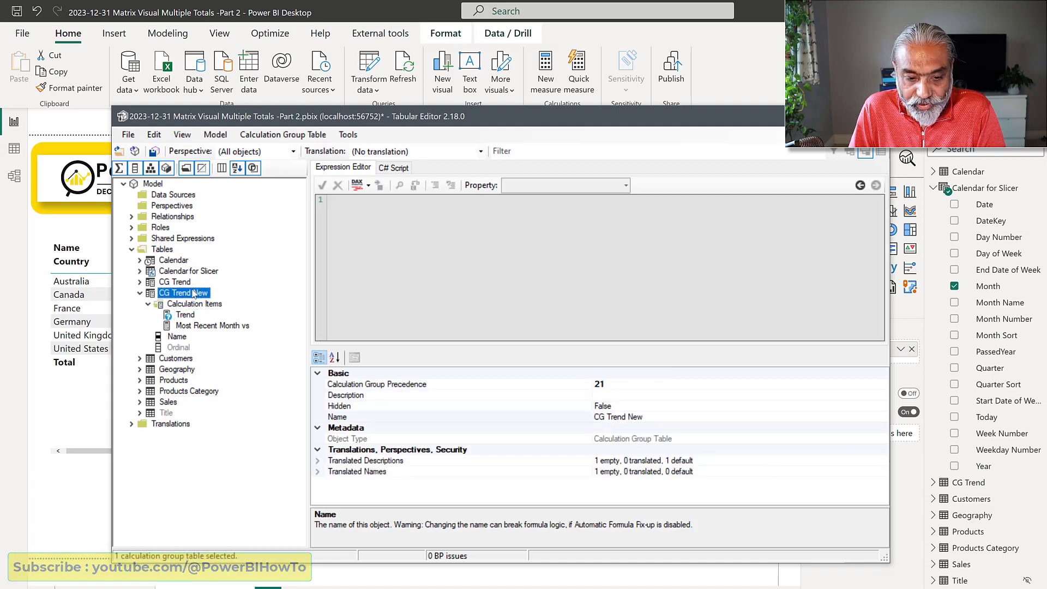
click(180, 283)
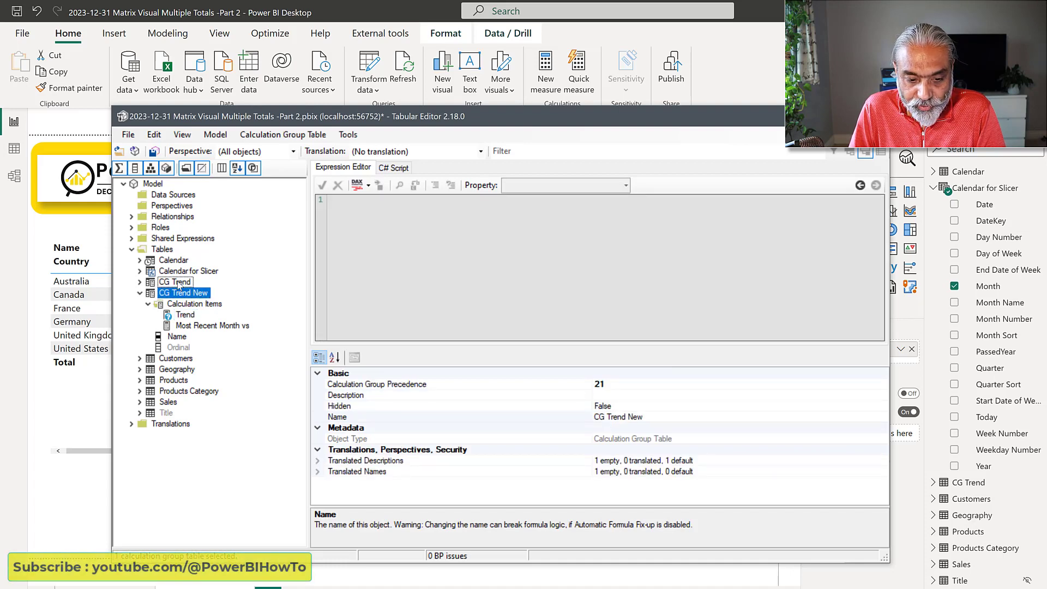
click(606, 384)
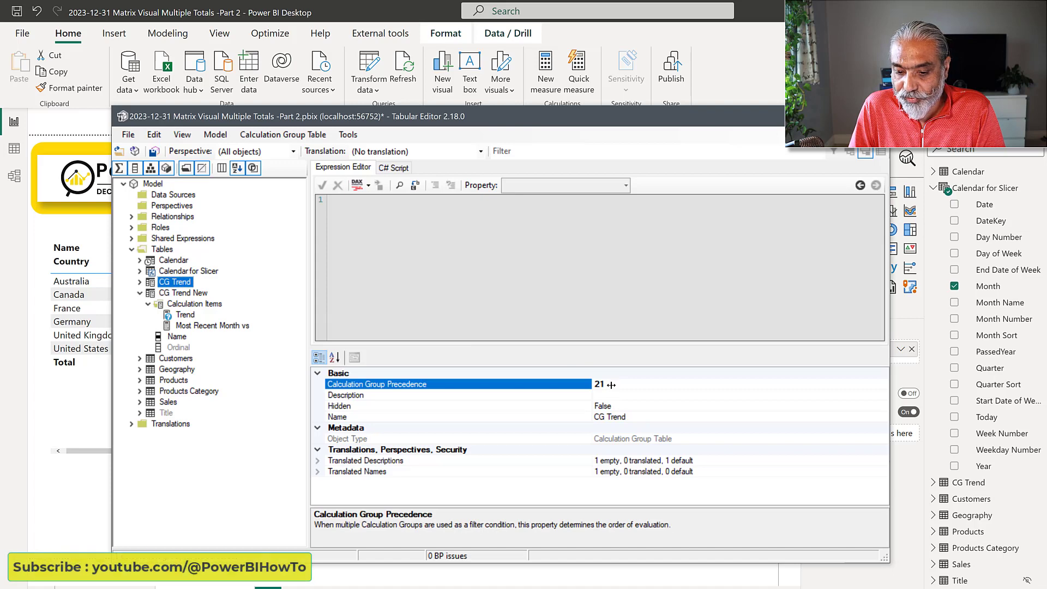
click(206, 295)
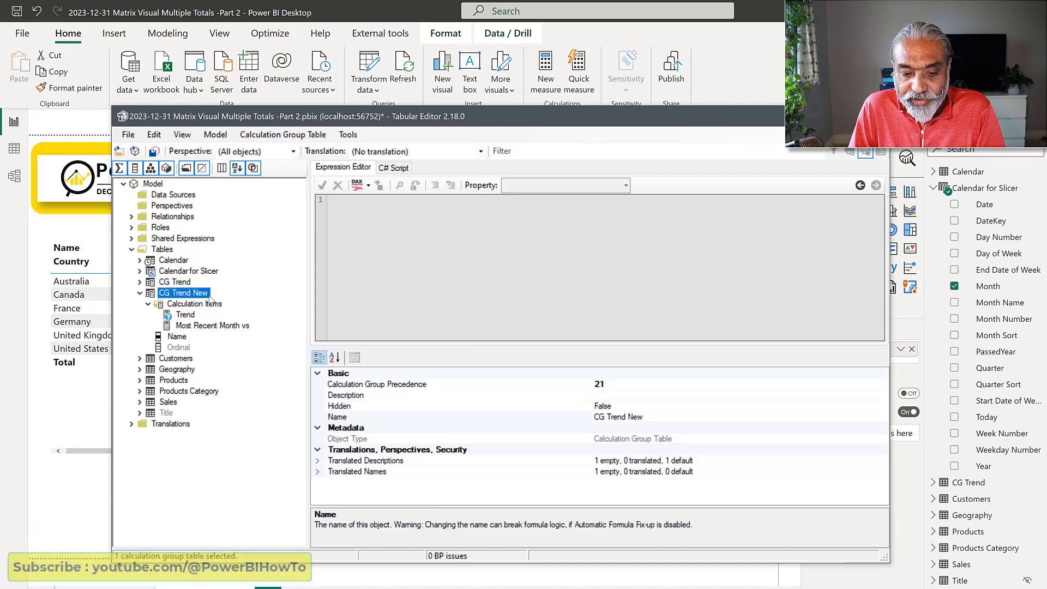
click(617, 385)
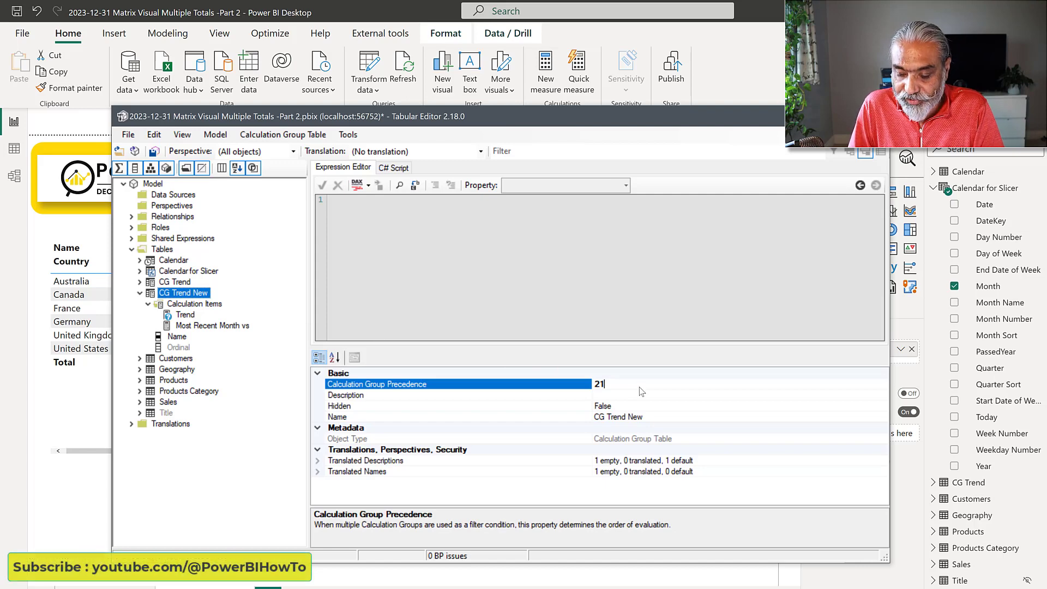
text(5)
key(ctrl+s)
click(159, 152)
click(155, 152)
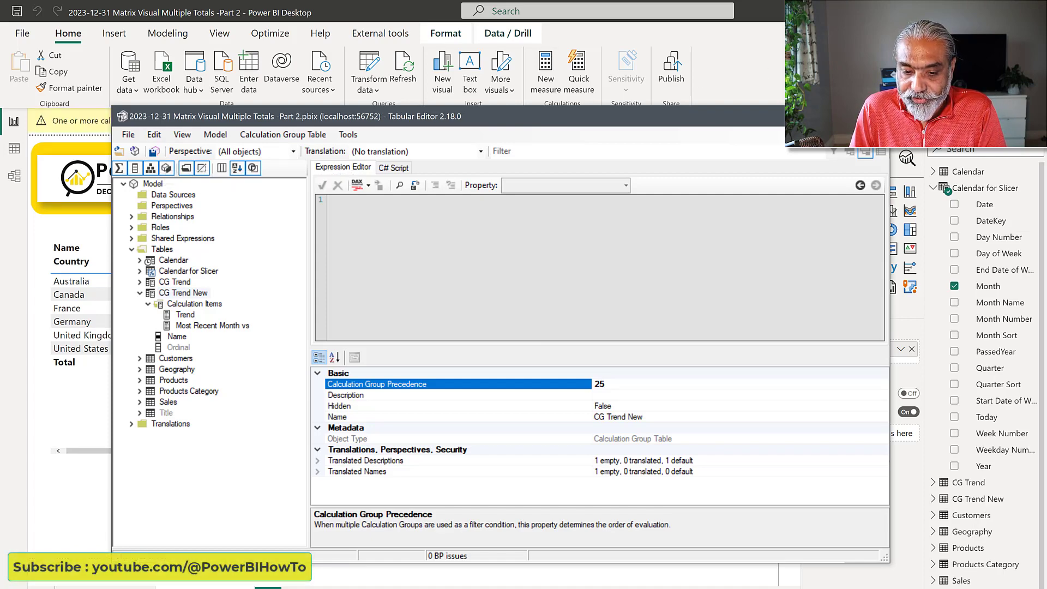
- Switch back to Power BI Desktop, refresh the calculation groups and select the country sales matrix
click(830, 116)
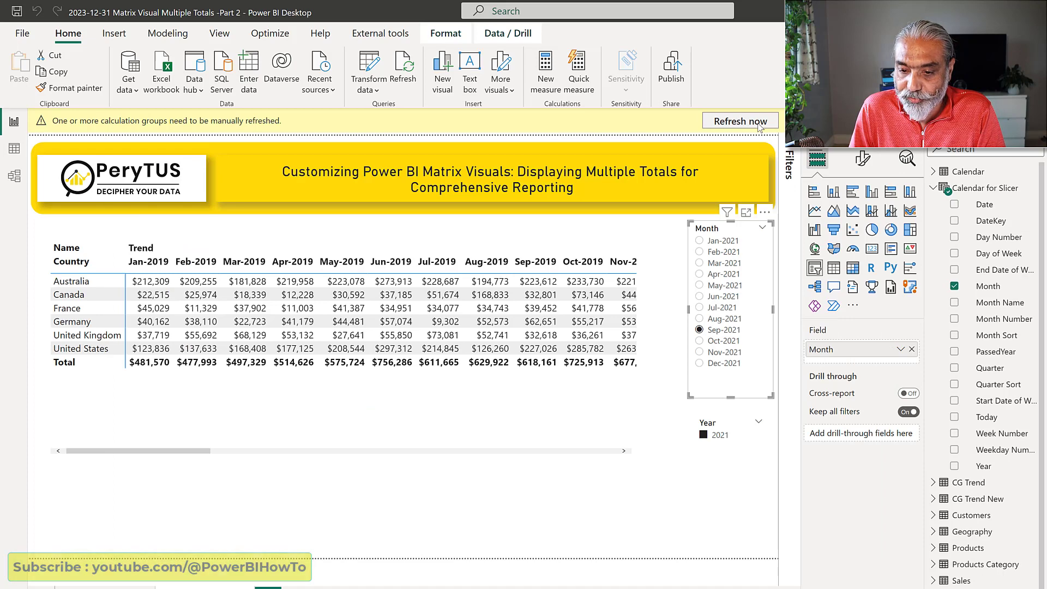
click(760, 126)
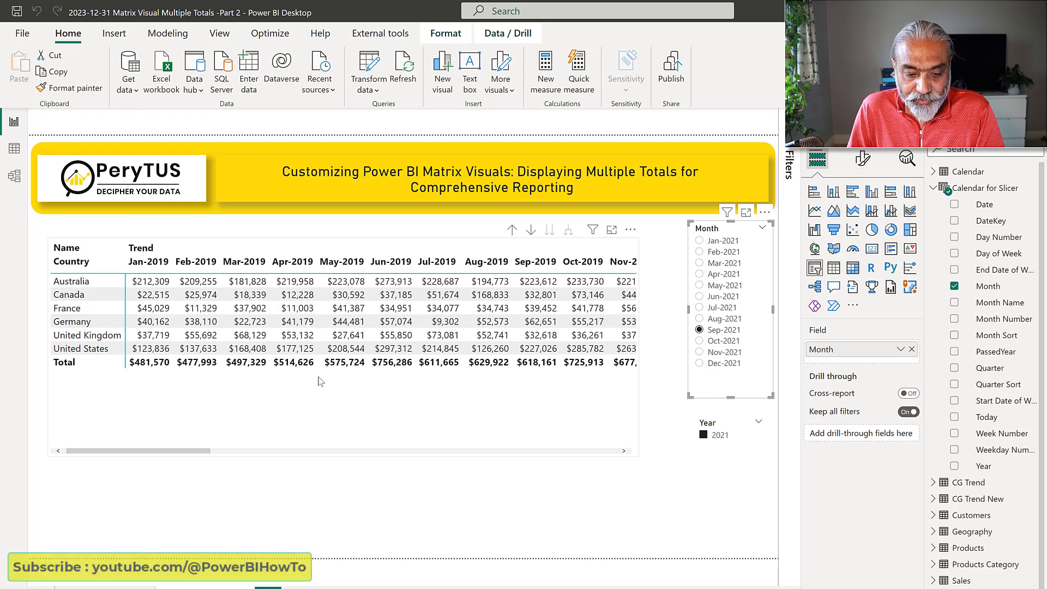
drag(195, 451, 161, 463)
click(267, 423)
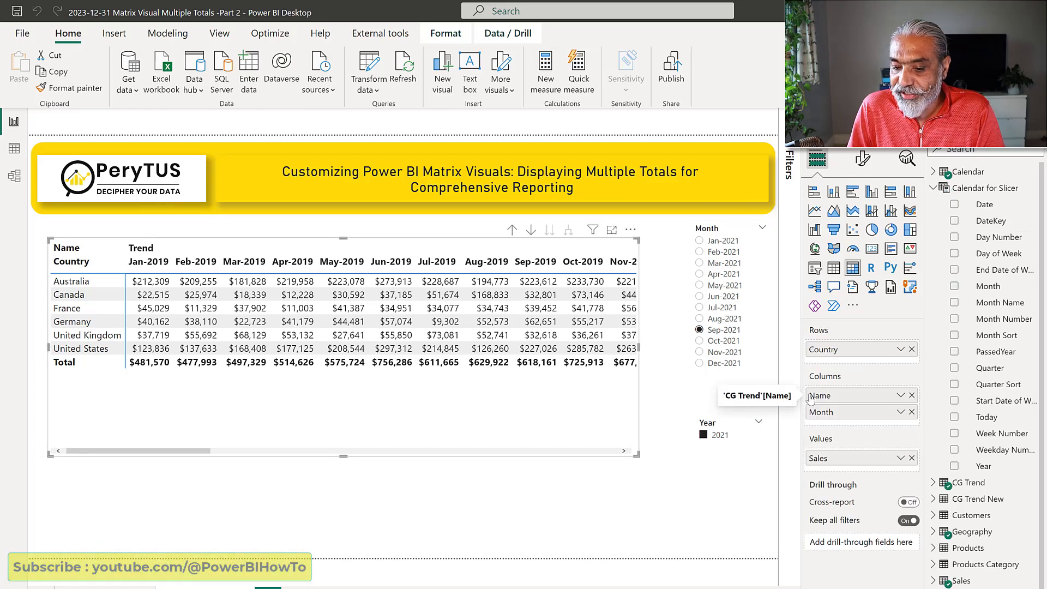
- Replace the CG Trend Name field in the matrix columns with Name from CG Trend New above Month, and expand the columns one level
click(940, 189)
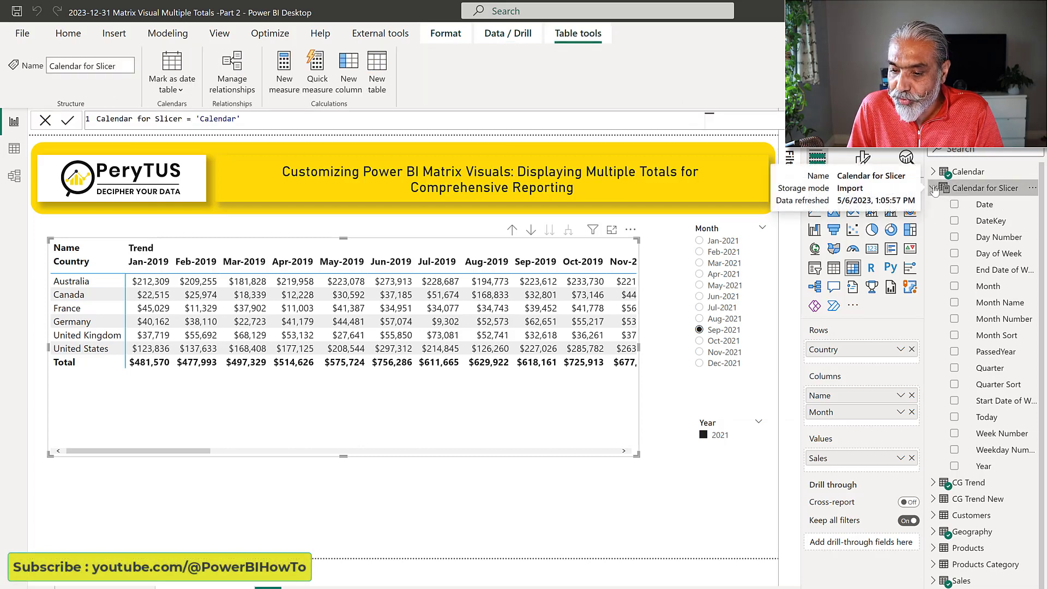
click(934, 188)
click(934, 220)
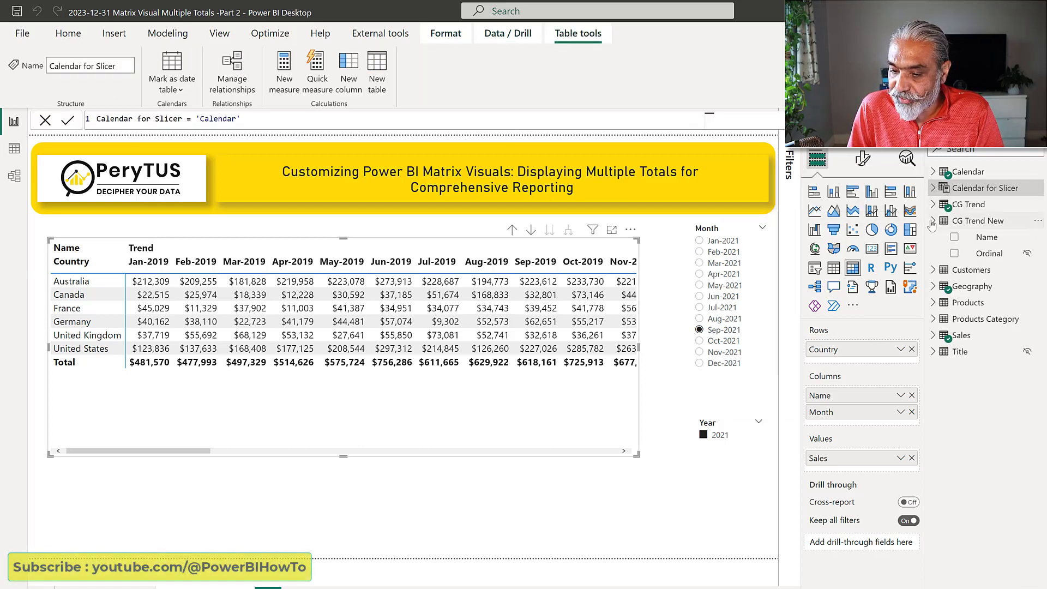
click(911, 396)
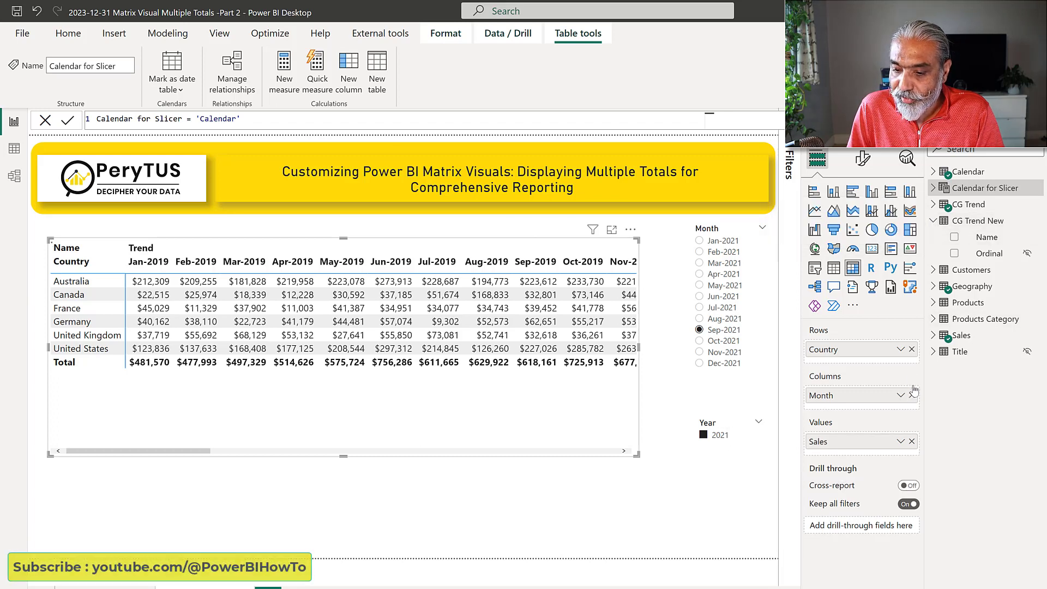
drag(986, 244, 859, 395)
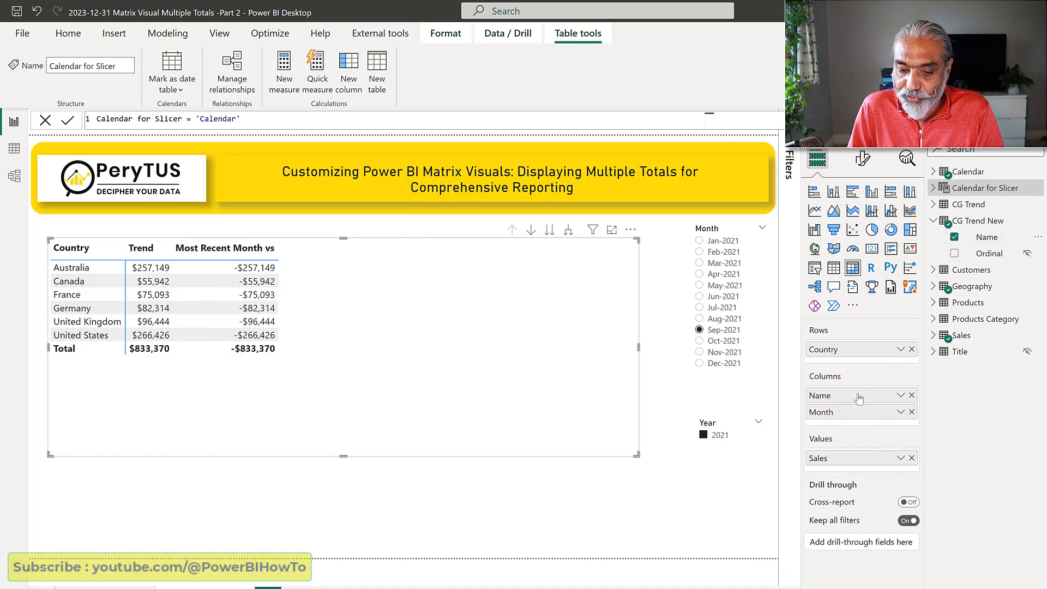
click(570, 233)
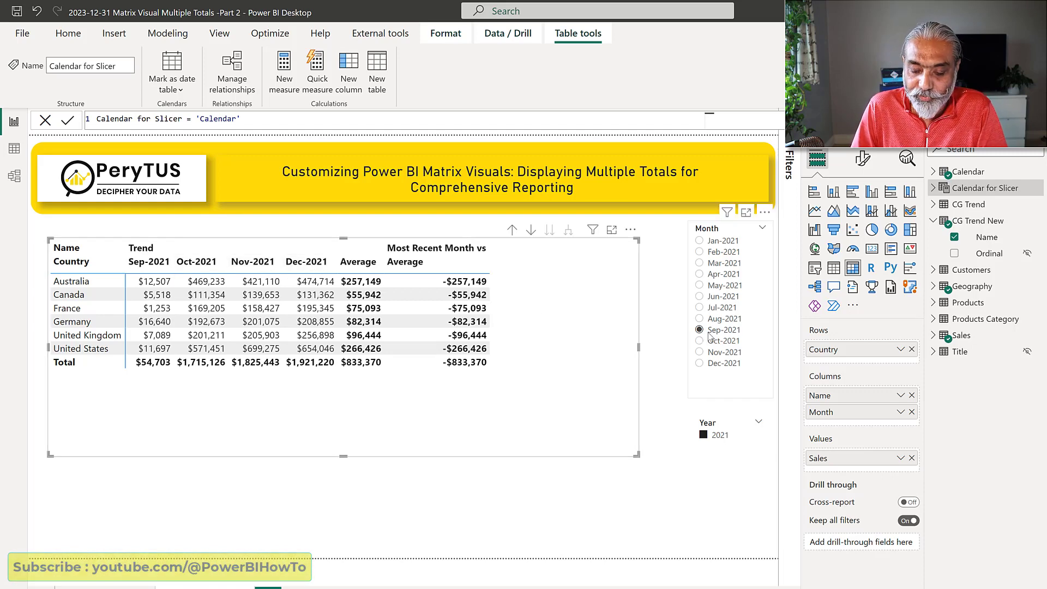
- Switch to Tabular Editor, set __numberofMonths to -6 in CG Trend New's Trend item, save the model changes and return to Power BI Desktop
mouse_move(549, 581)
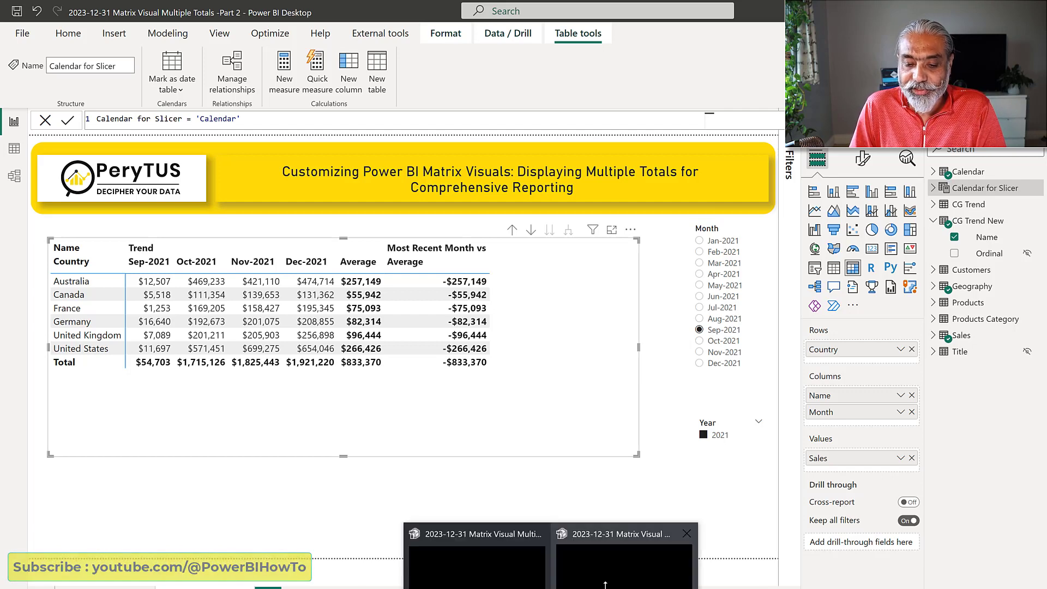
click(622, 556)
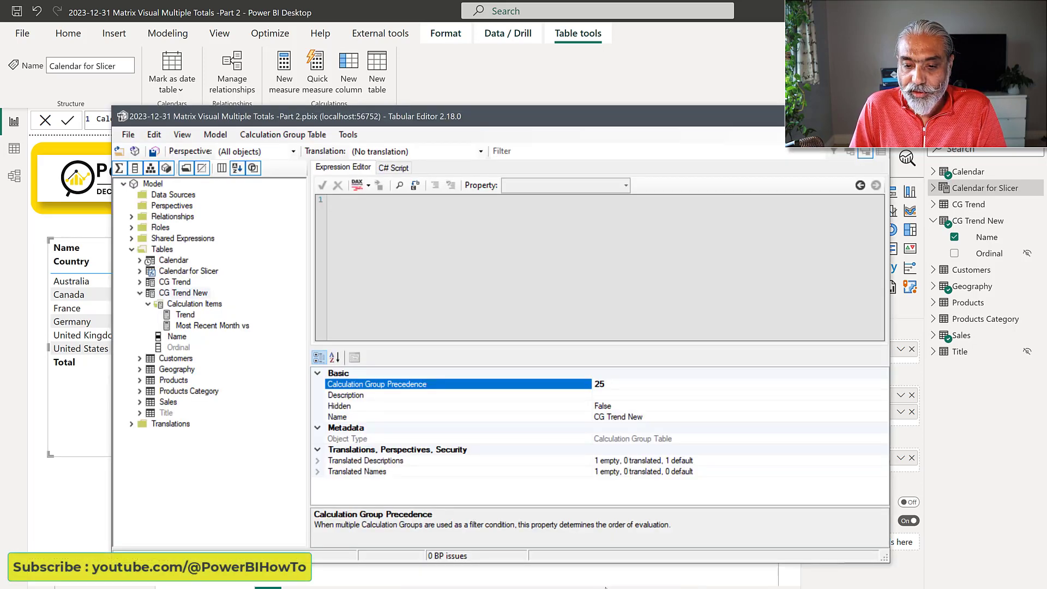
click(185, 314)
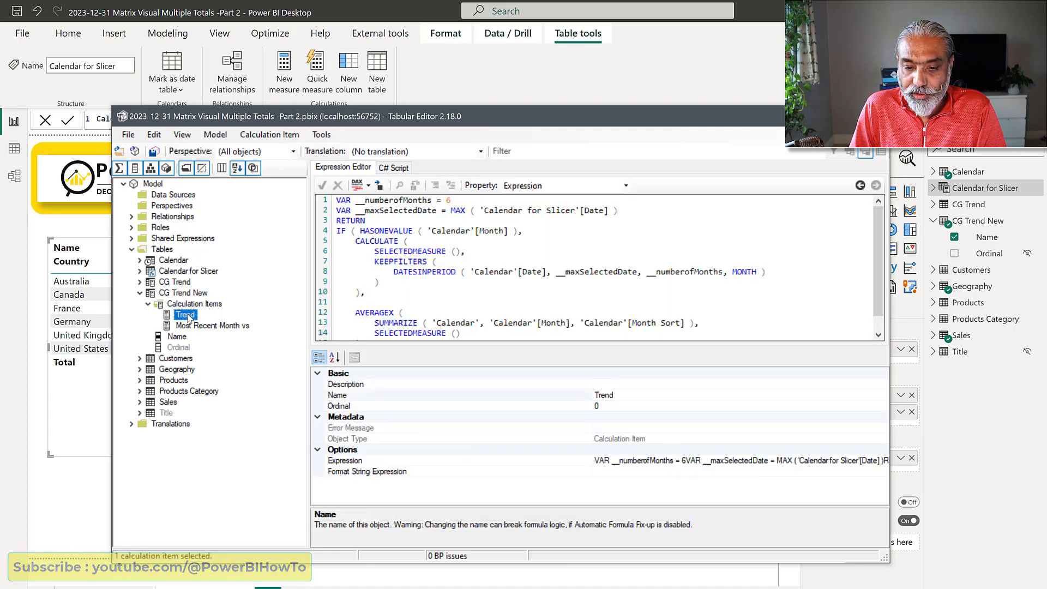
click(445, 200)
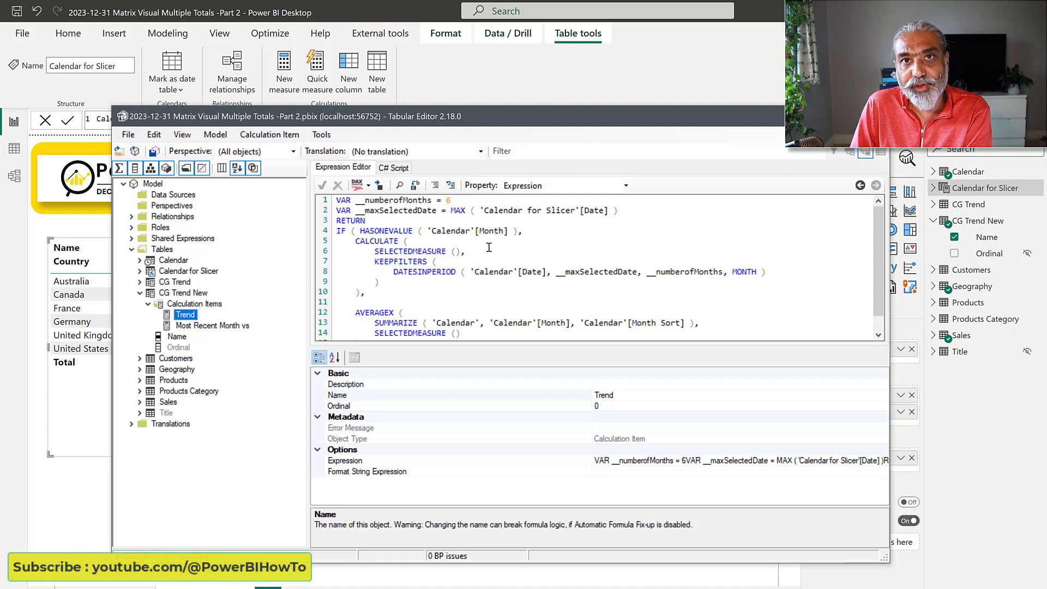
text(-)
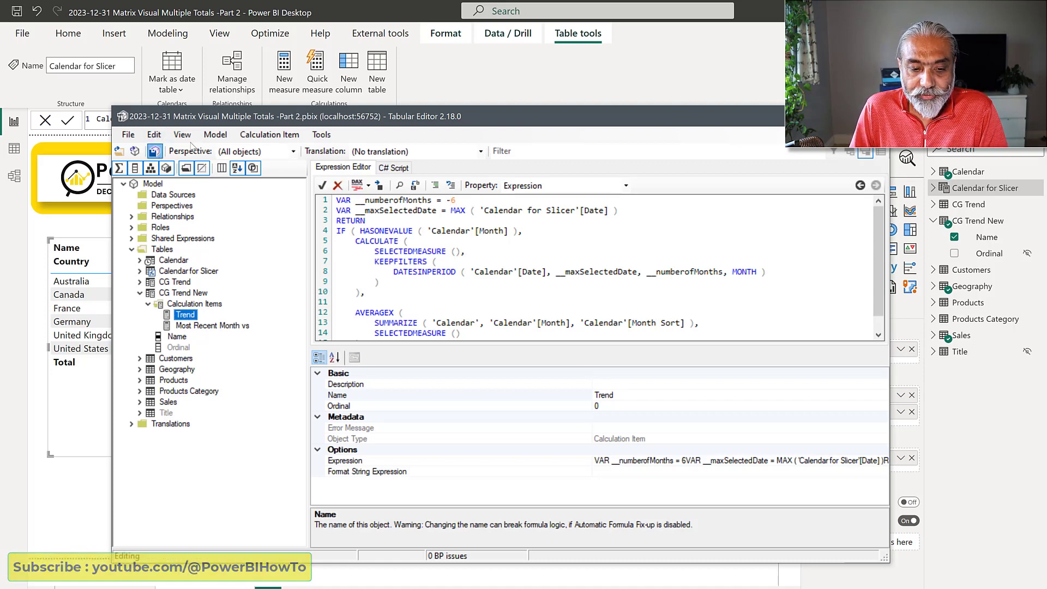
click(555, 64)
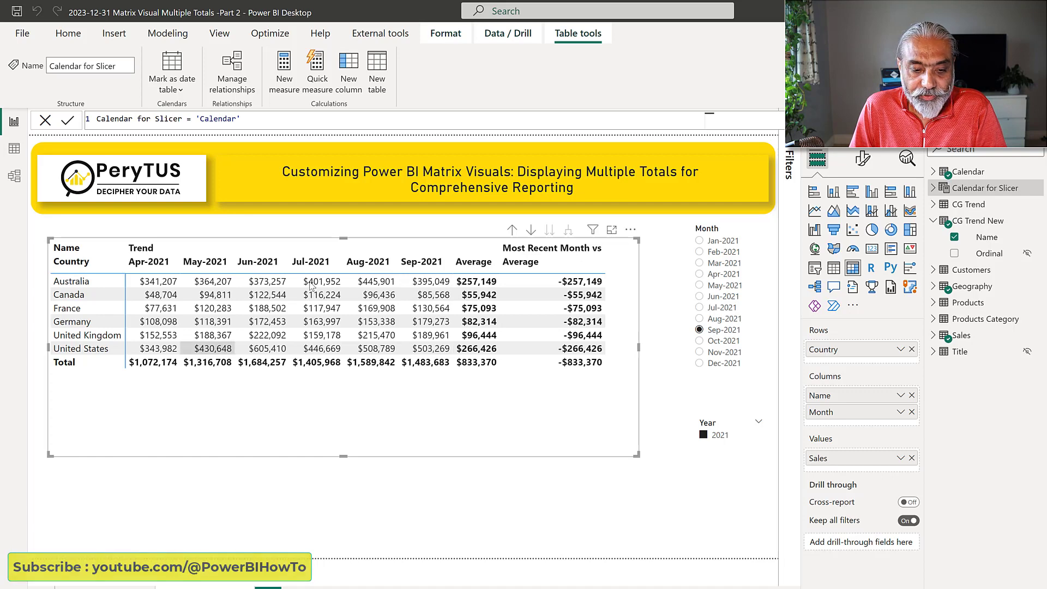
- Check the matrix's trend columns with the Month slicer set in turn to each month from Dec-2021 back to Aug-2021
click(720, 363)
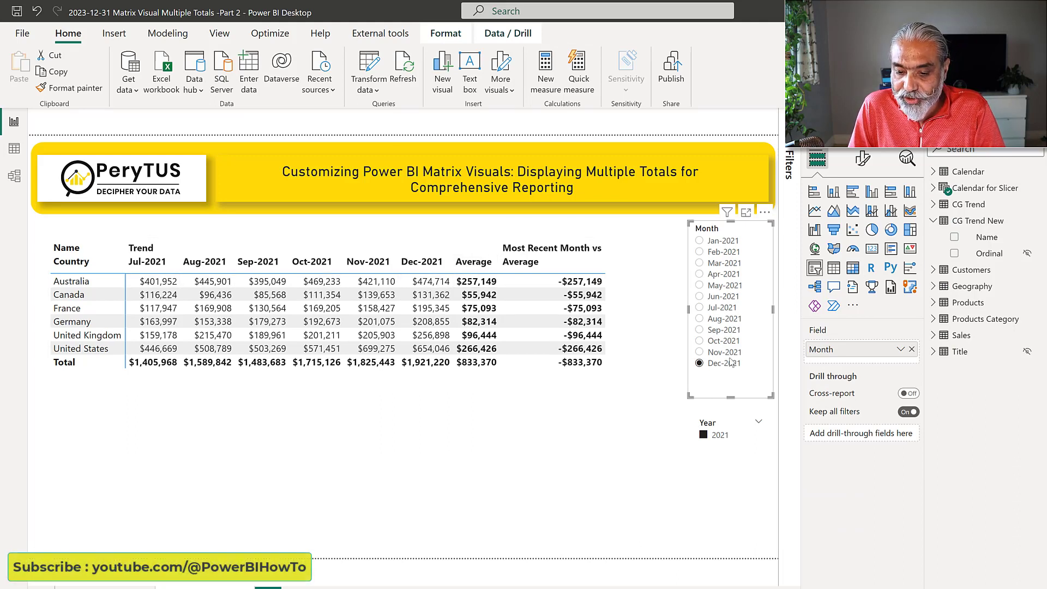
click(735, 354)
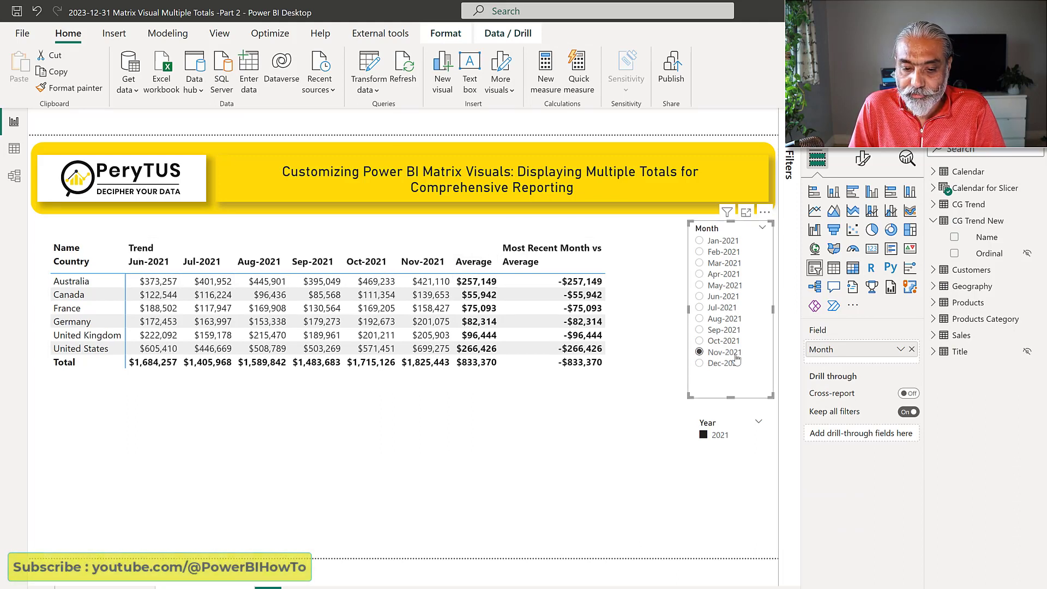
click(724, 342)
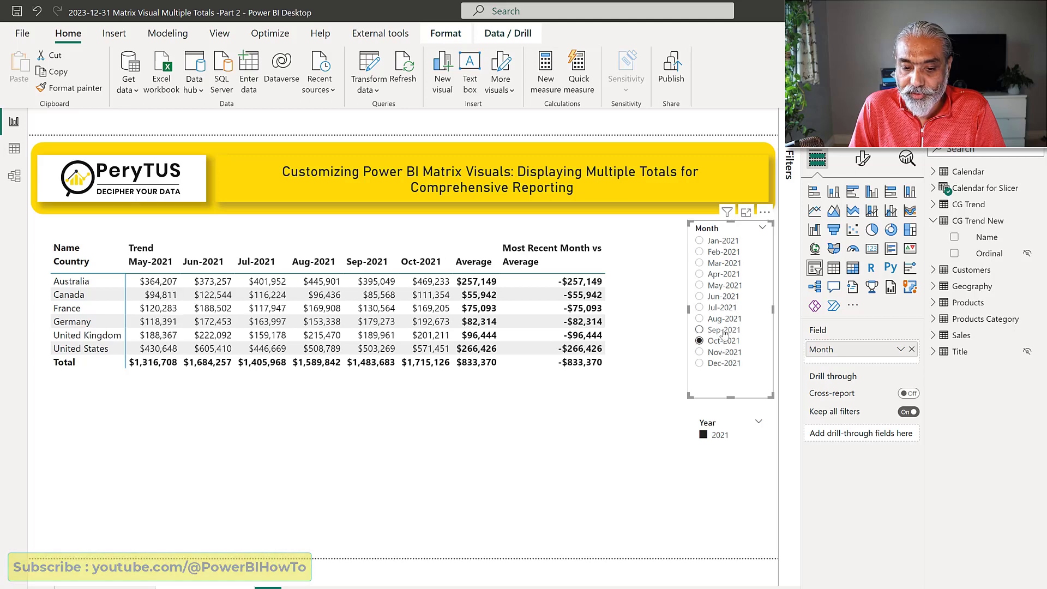
click(724, 329)
click(724, 320)
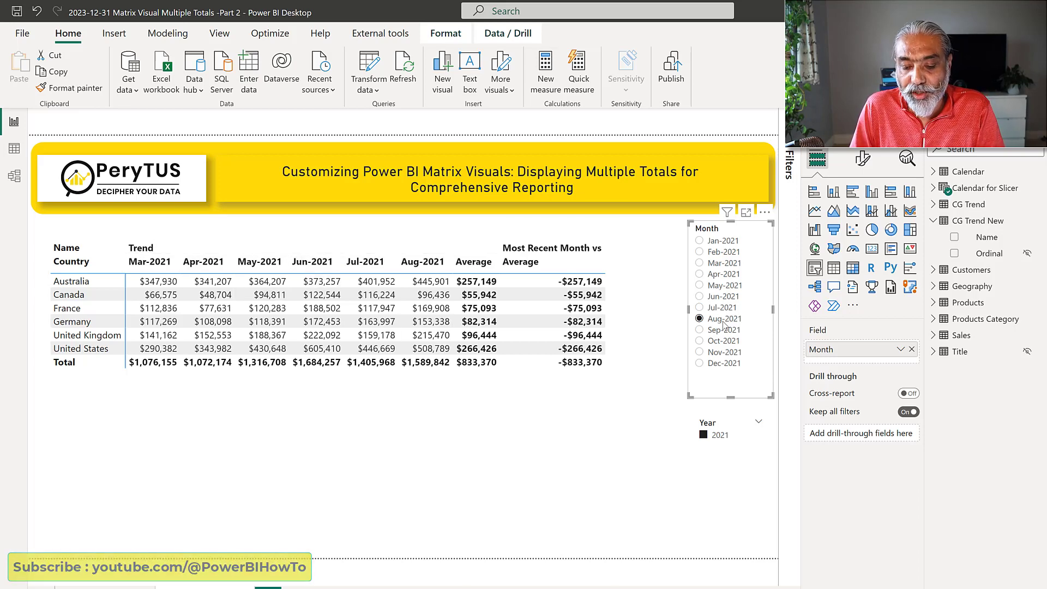
- Switch to Tabular Editor and replace SELECTEDMEASURE () inside Trend's AVERAGEX with a copy of the CALCULATE block that uses KEEPFILTERS and DATESINPERIOD
mouse_move(551, 586)
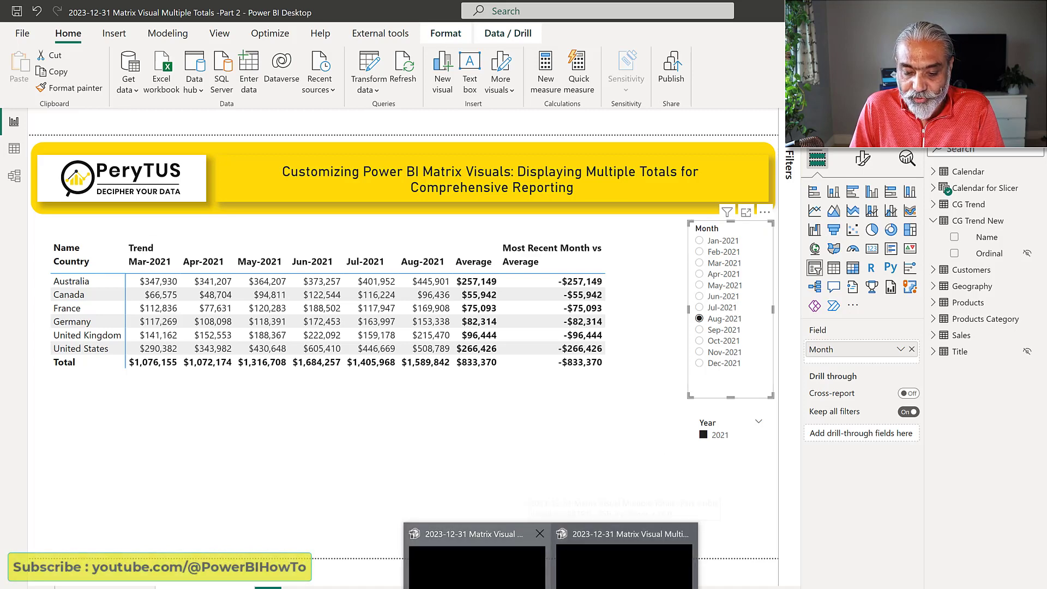
click(624, 565)
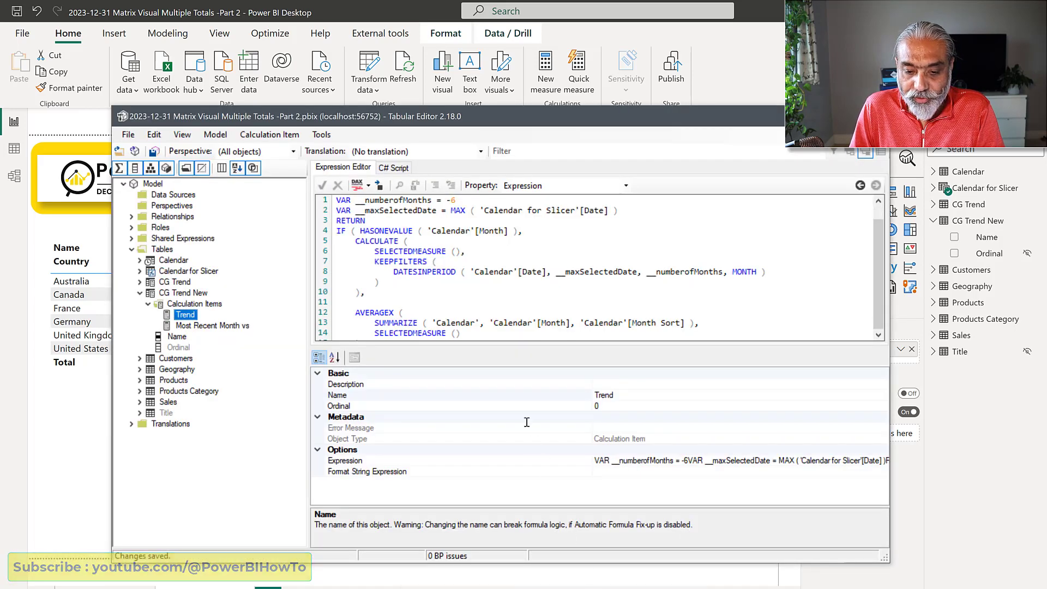
scroll(475, 290, down, 1)
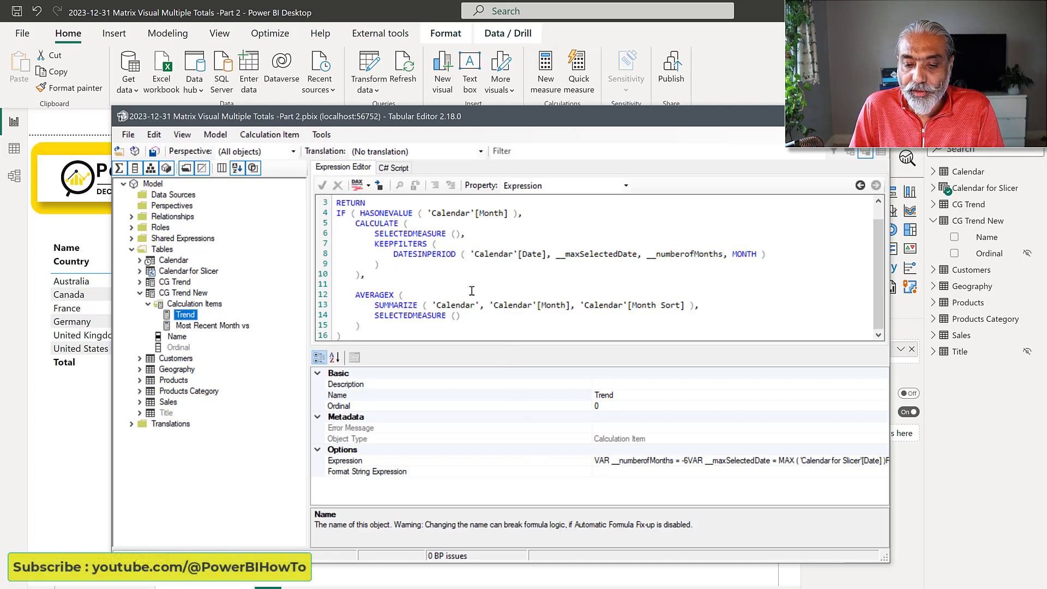
drag(370, 317, 460, 316)
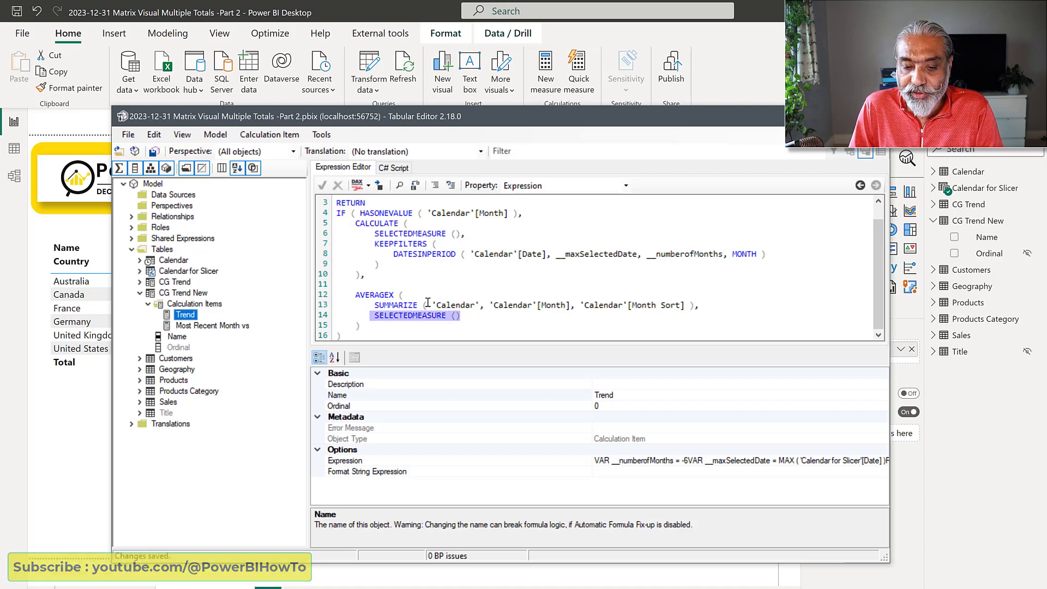
drag(361, 275, 326, 226)
key(ctrl+c)
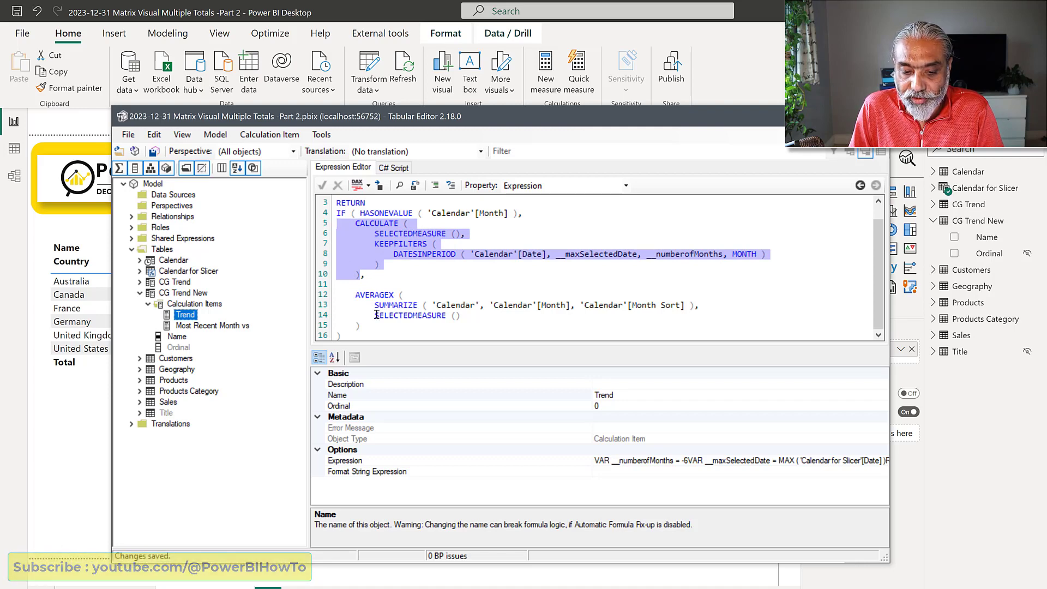
drag(376, 315, 463, 317)
key(ctrl+v)
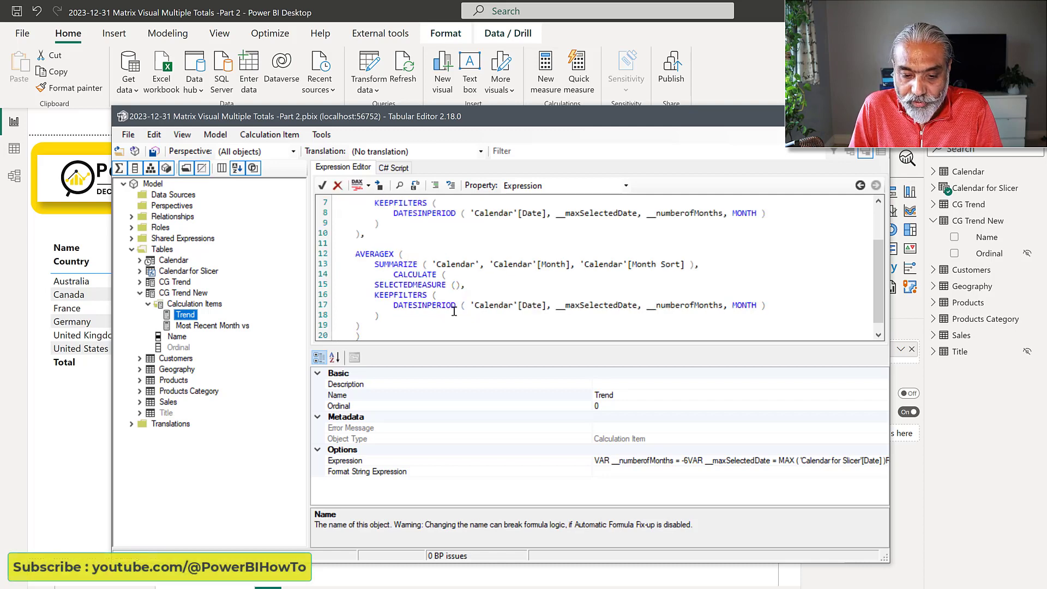
- Align the indentation of the pasted CALCULATE block, its KEEPFILTERS lines and its closing parentheses within AVERAGEX
click(395, 275)
key(shift+Tab)
drag(375, 295, 440, 296)
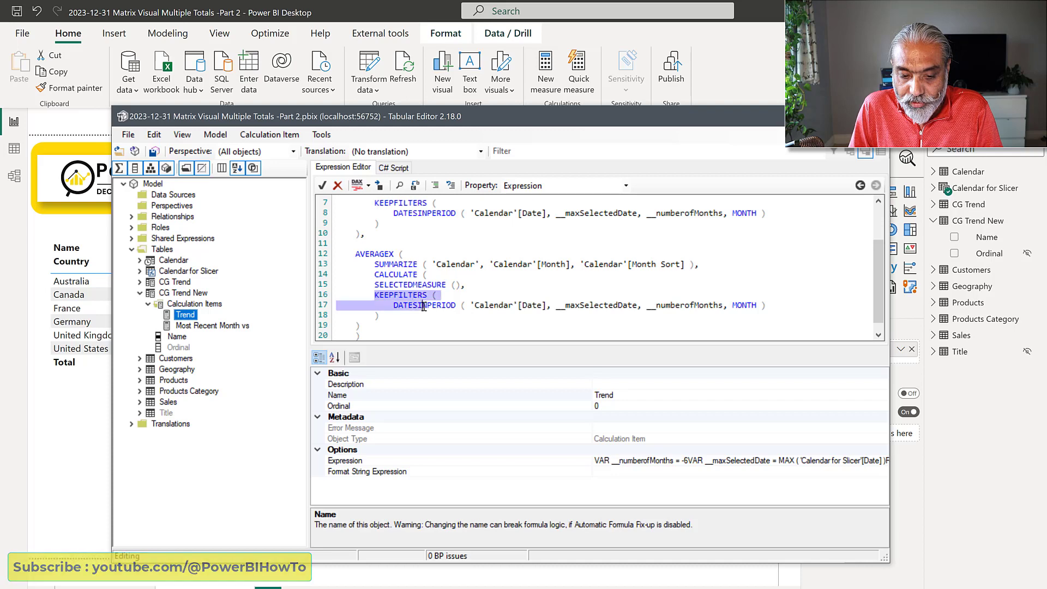
shift+click(427, 312)
key(Tab)
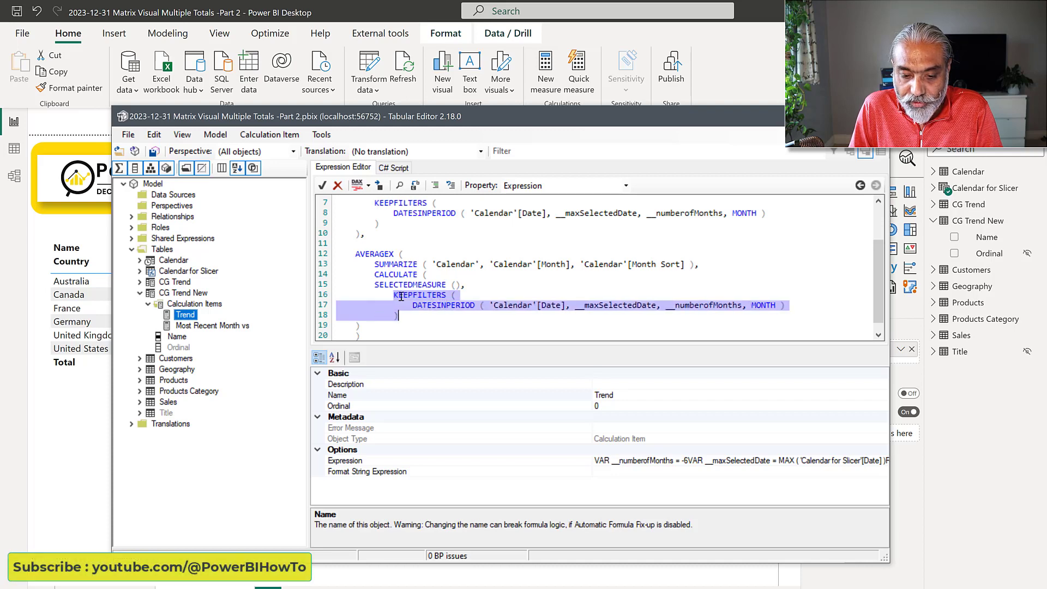
click(375, 282)
key(Tab)
click(357, 326)
key(Tab)
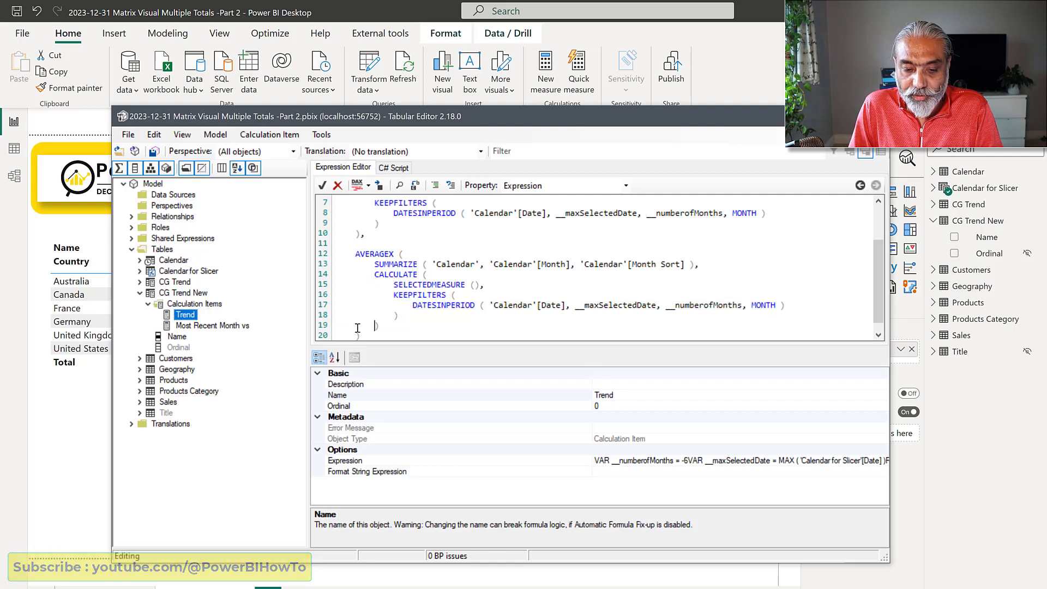
scroll(358, 327, down, 1)
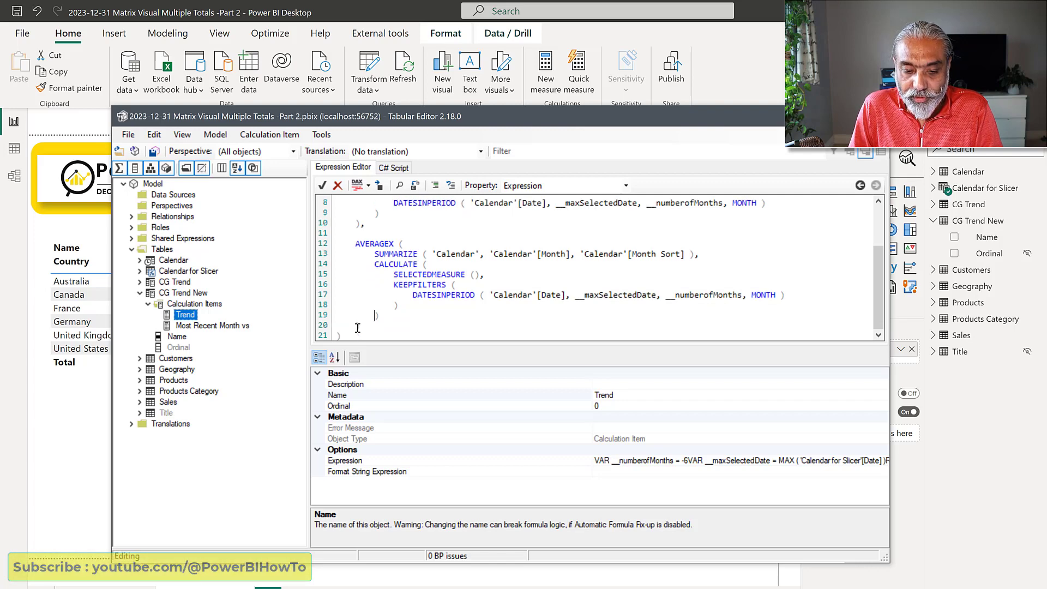
- Save the Trend change to the model and check the matrix in Power BI Desktop with the Month slicer set to Oct-2021
click(155, 151)
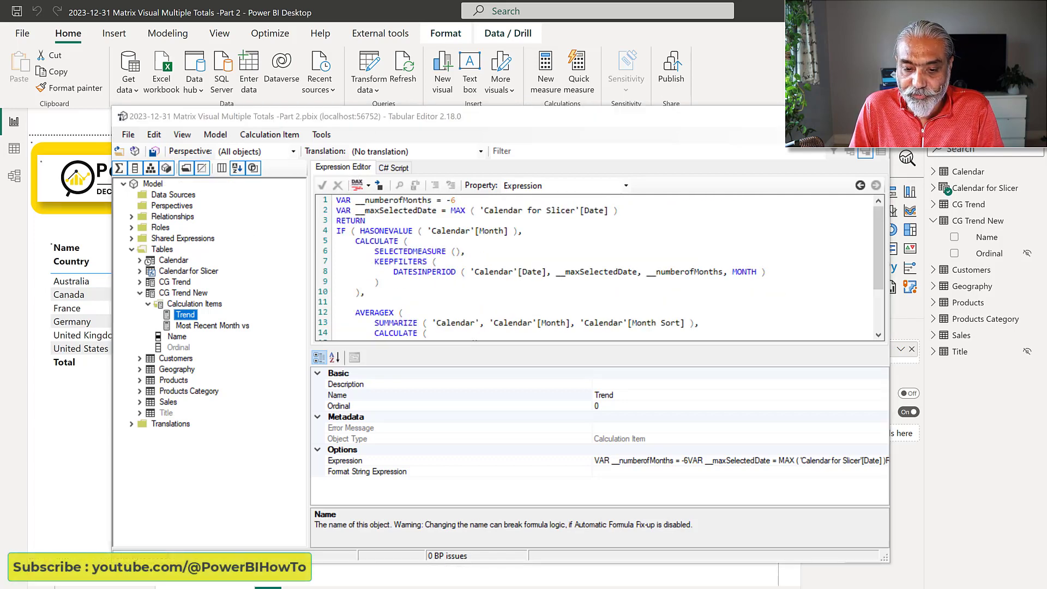
key(alt+Tab)
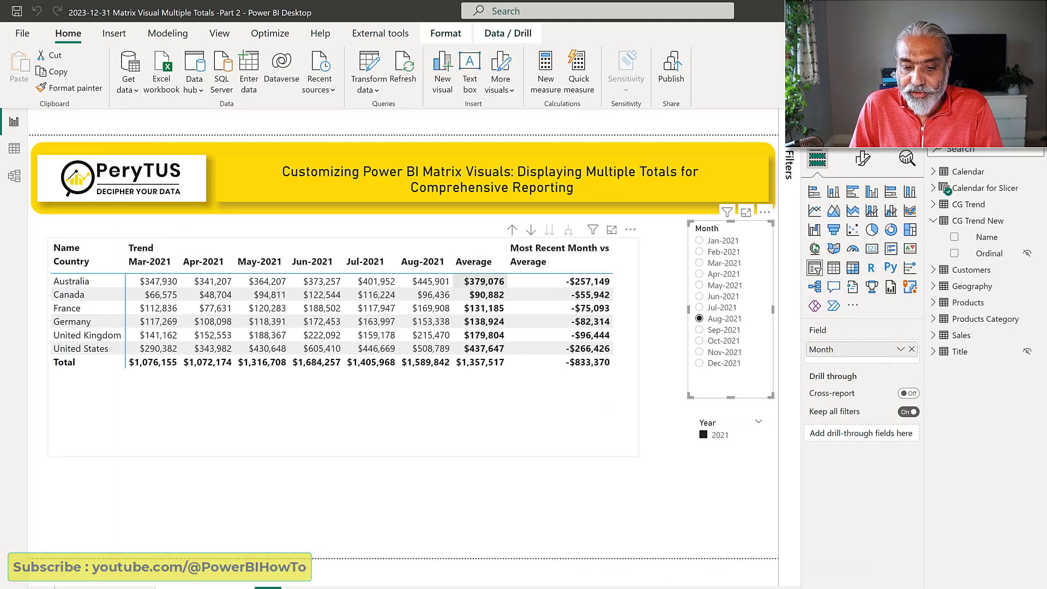
click(721, 342)
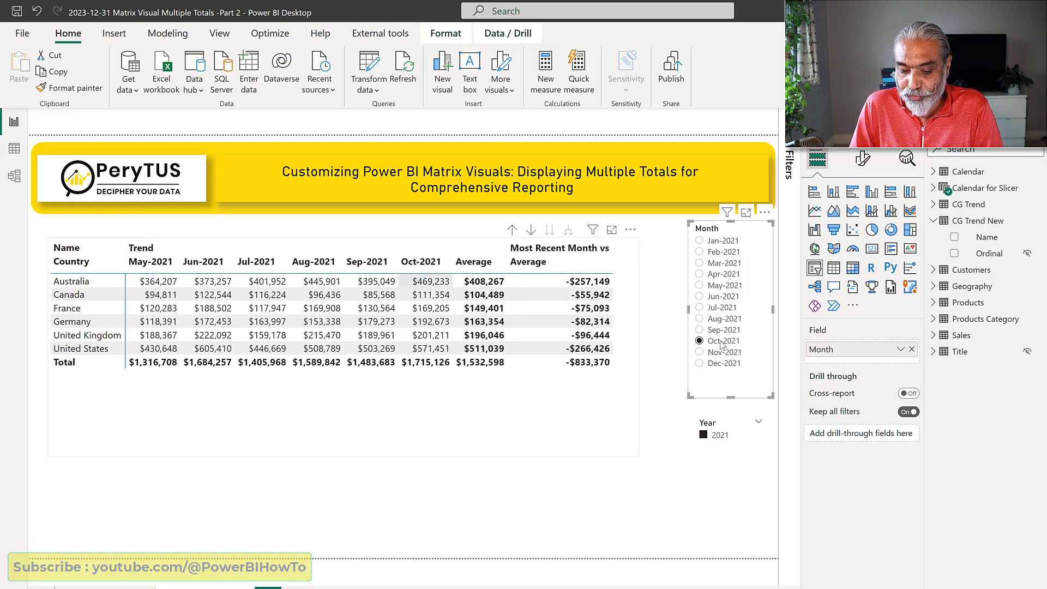
- Review the CALCULATE block with KEEPFILTERS and DATESINPERIOD in Tabular Editor's Trend expression, and return to the country sales matrix in Power BI Desktop
mouse_move(552, 587)
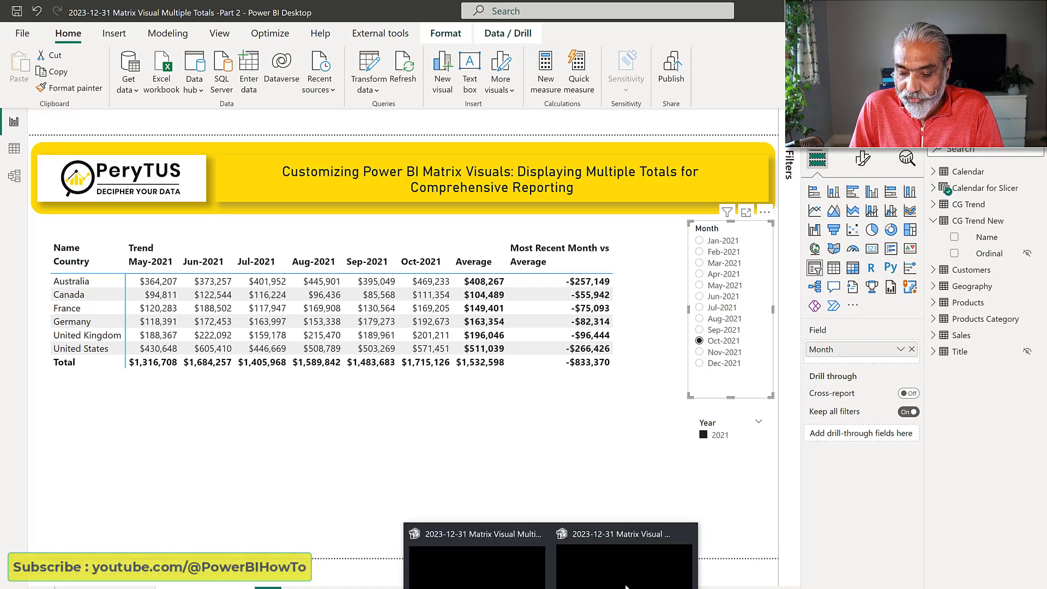
click(631, 570)
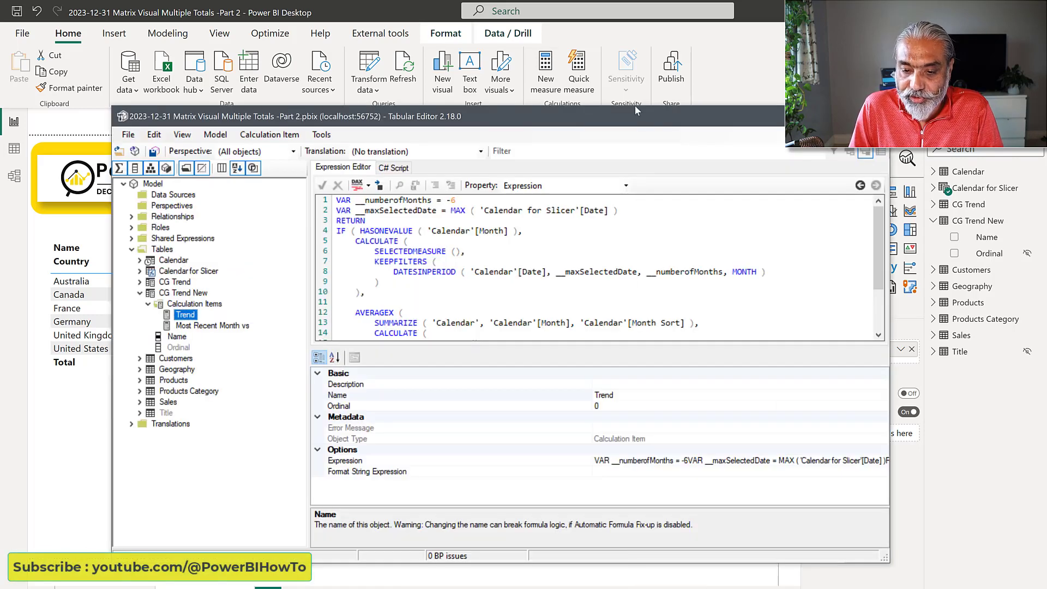
drag(635, 107, 632, 55)
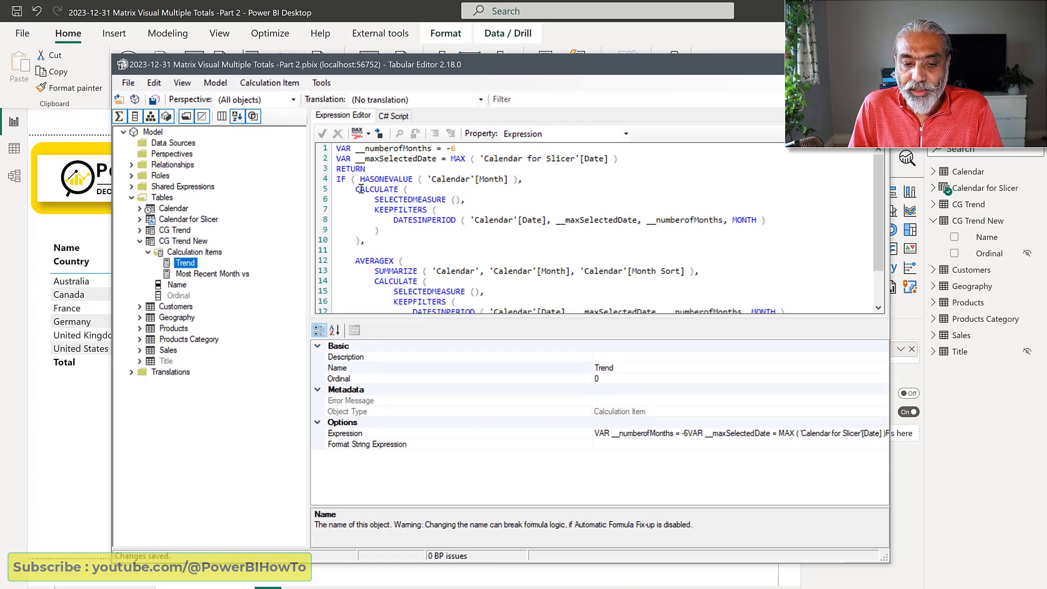
drag(355, 189, 451, 240)
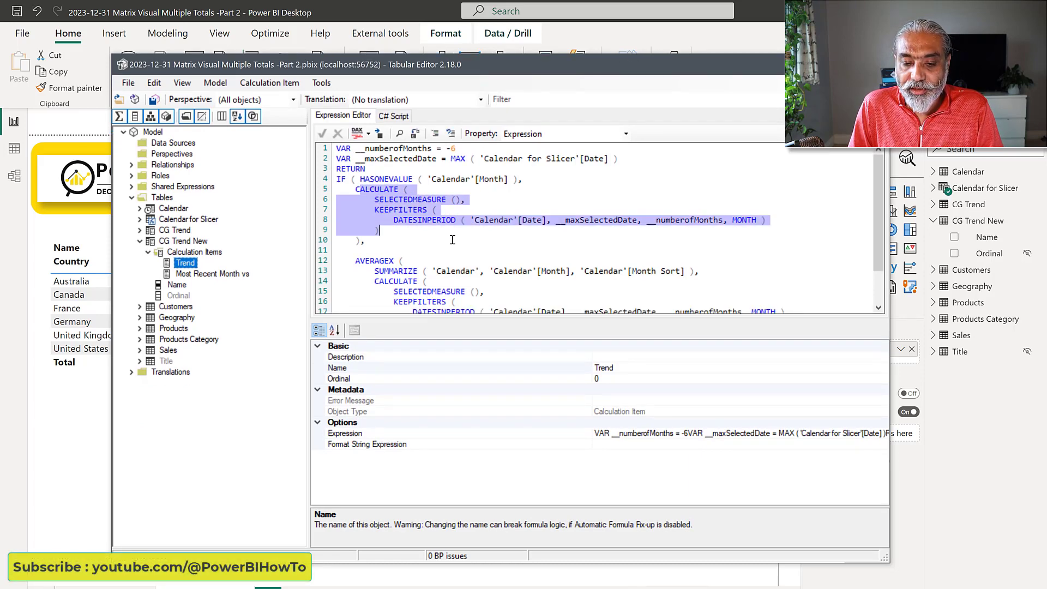
click(451, 240)
drag(391, 220, 770, 228)
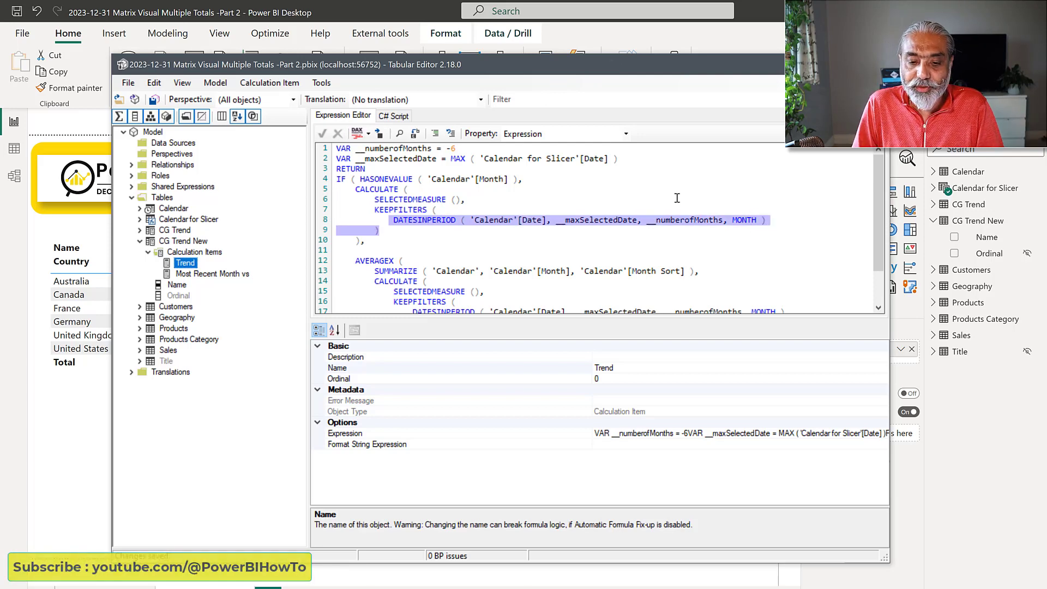
click(395, 209)
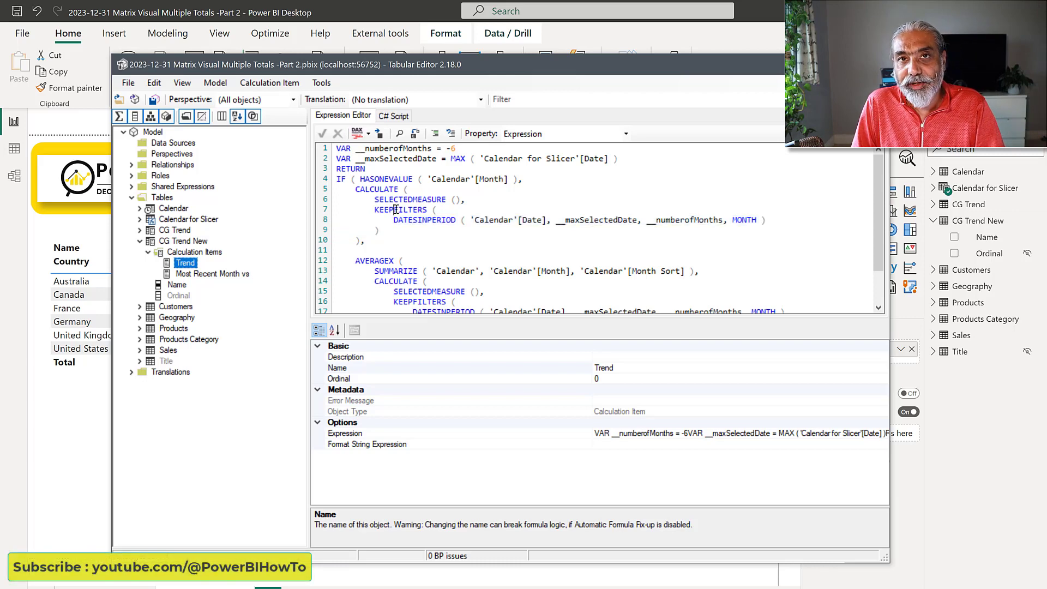
click(88, 415)
click(165, 294)
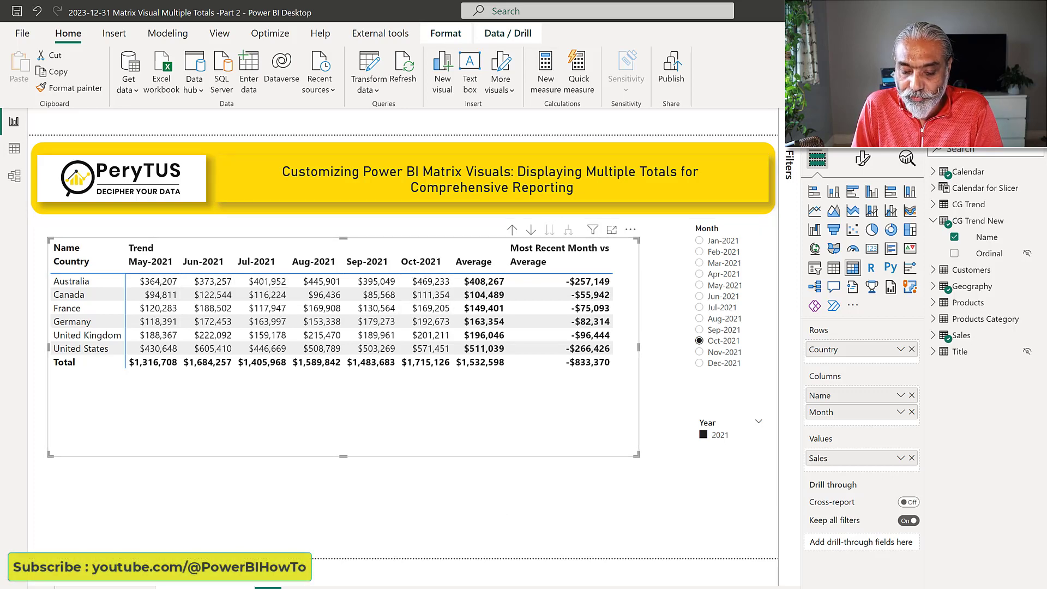
- Review Trend's AVERAGEX block and its nested CALCULATE in Tabular Editor, and return to the country sales matrix in Power BI Desktop
click(650, 586)
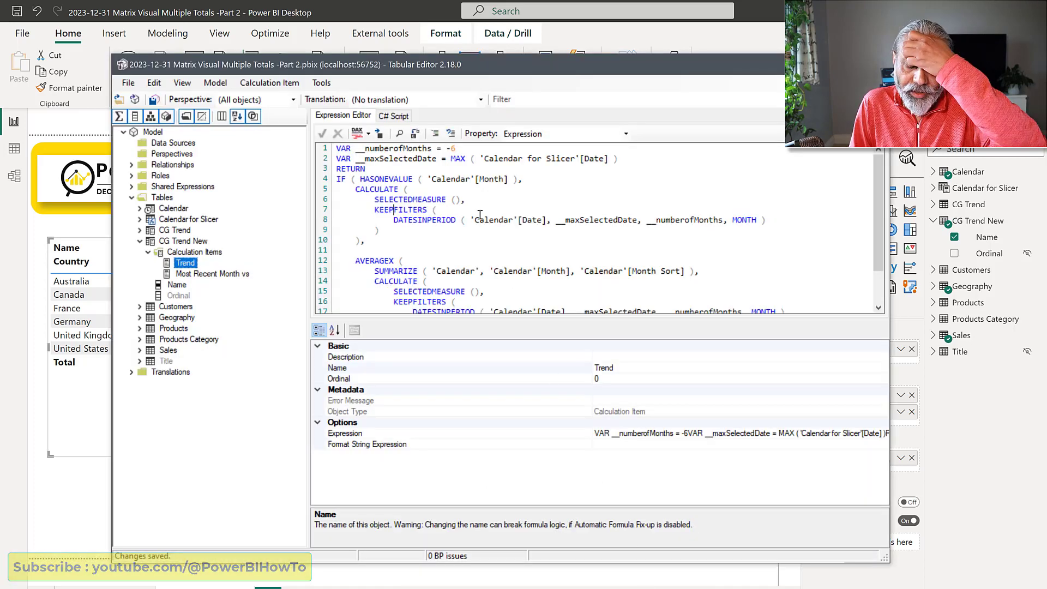
scroll(460, 169, down, 1)
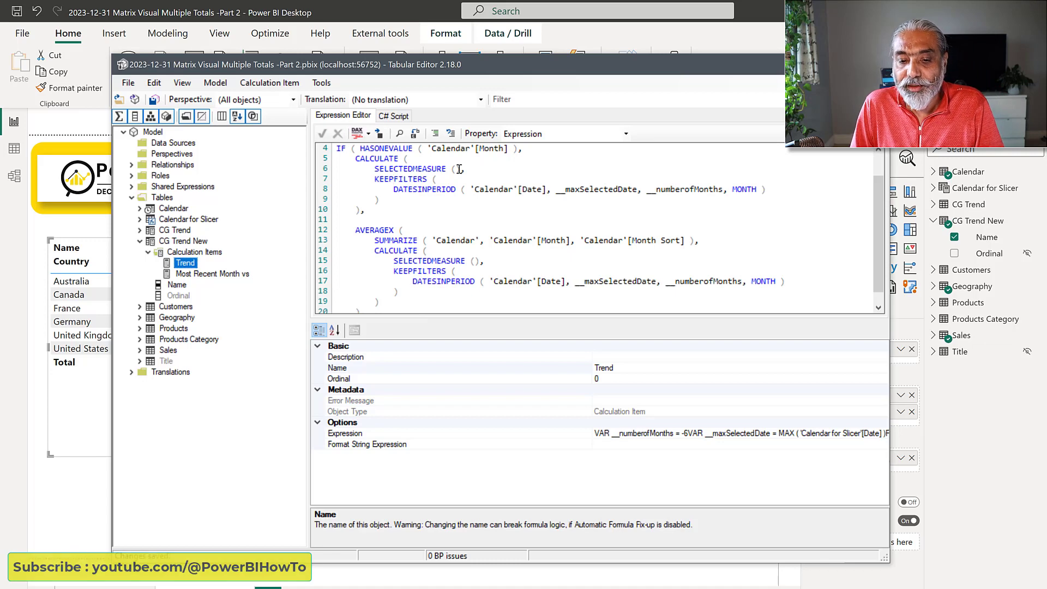
scroll(459, 169, up, 1)
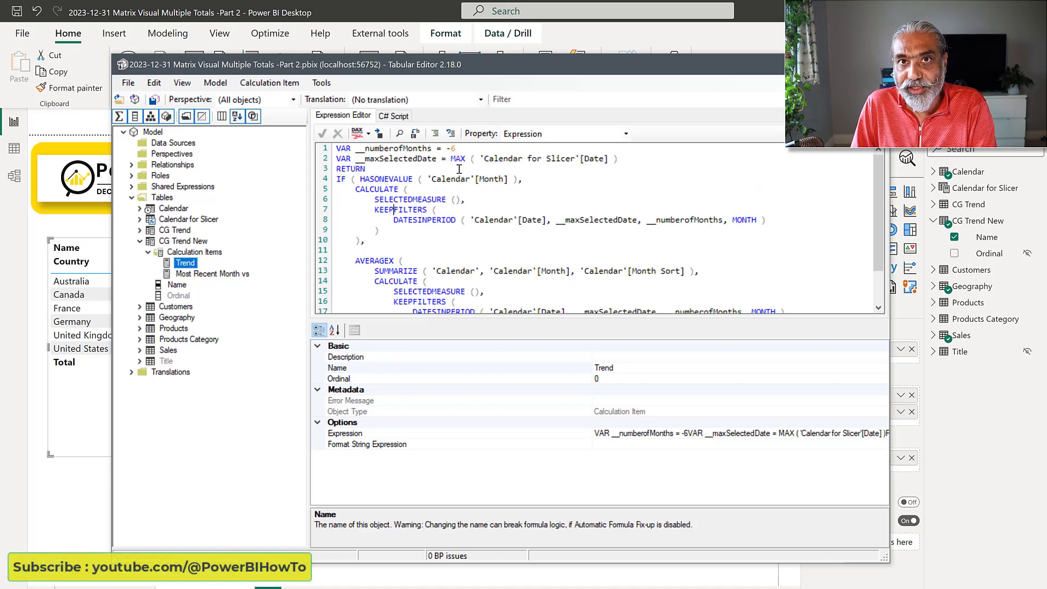
scroll(459, 169, down, 1)
click(370, 250)
drag(383, 259, 425, 301)
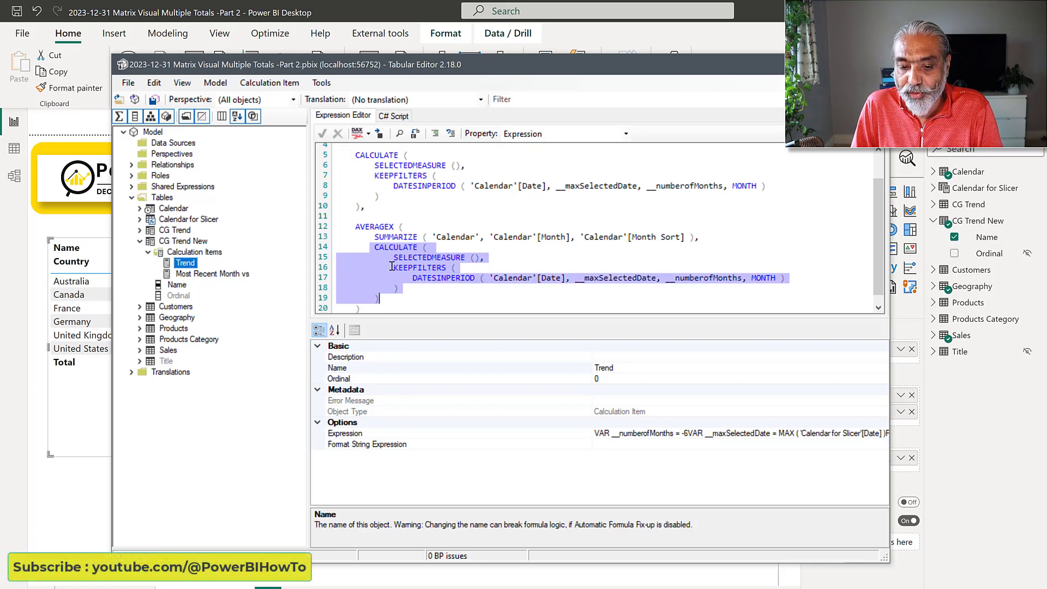
drag(356, 228, 425, 230)
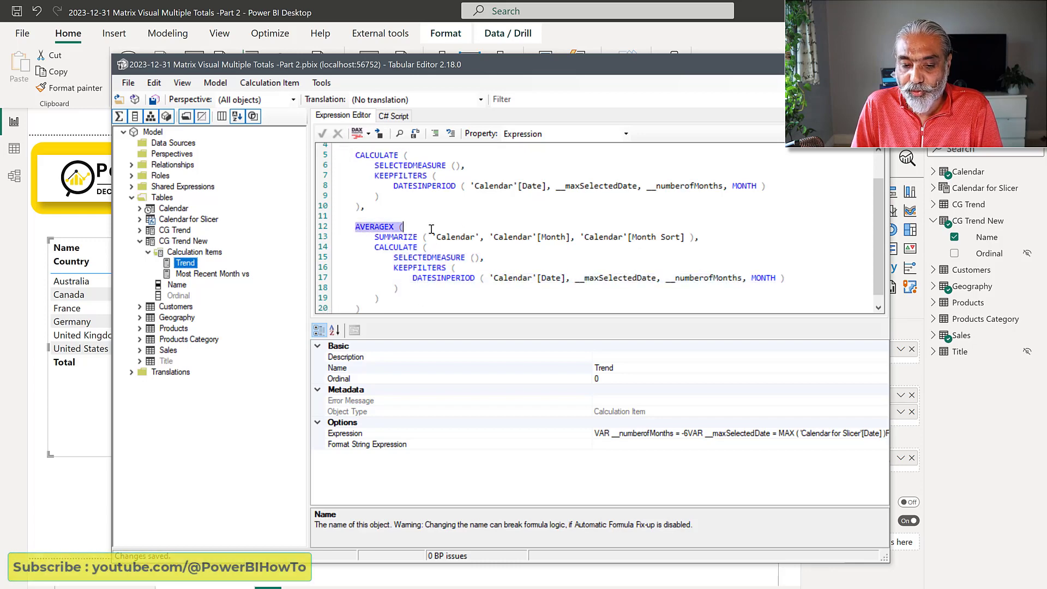
key(alt+Tab)
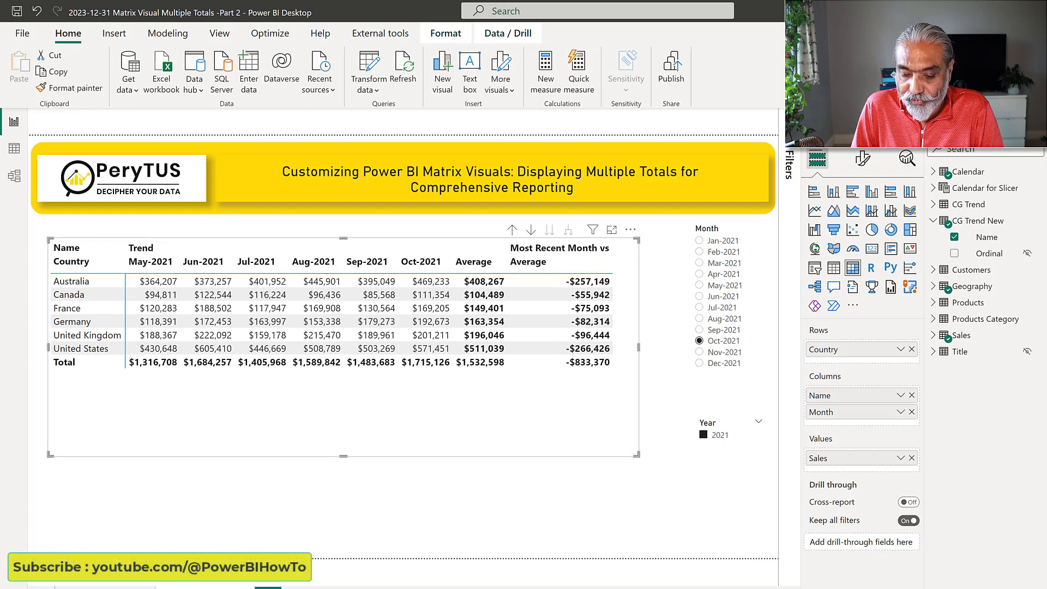
- Switch to Tabular Editor and delete the INDEX filter with its ALLSELECTED and ORDERBY arguments from the Most Recent Month vs expression
click(638, 585)
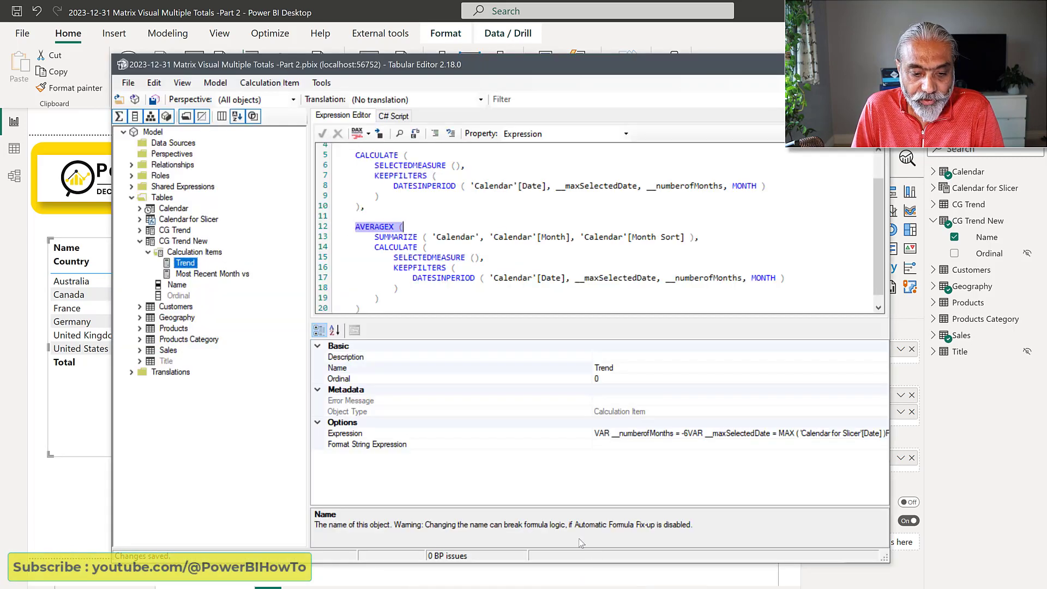
click(234, 275)
click(235, 274)
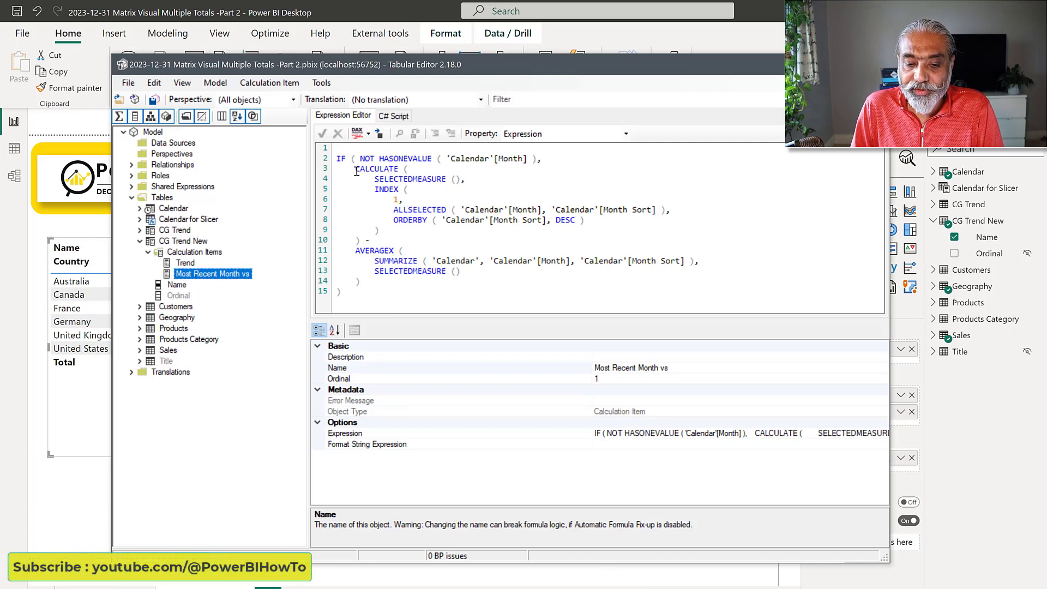
drag(356, 170, 422, 237)
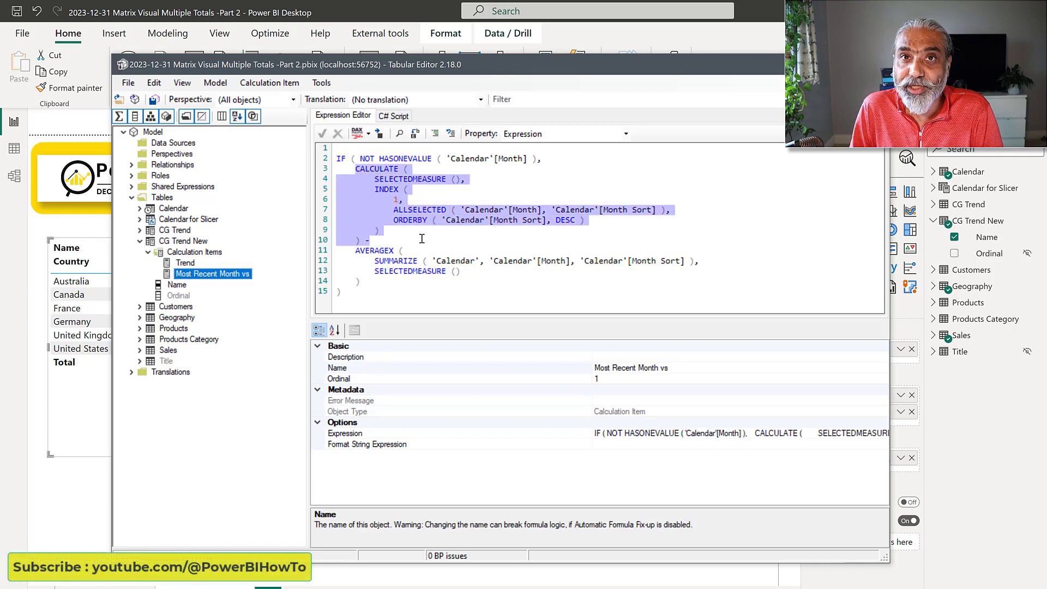
drag(422, 238, 357, 241)
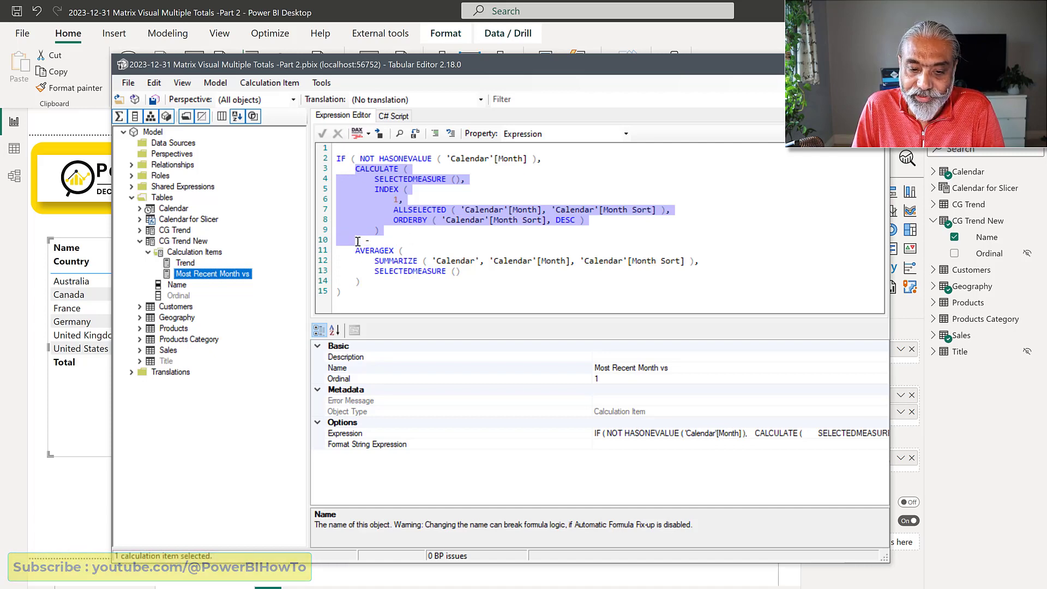
click(398, 179)
drag(367, 188, 615, 223)
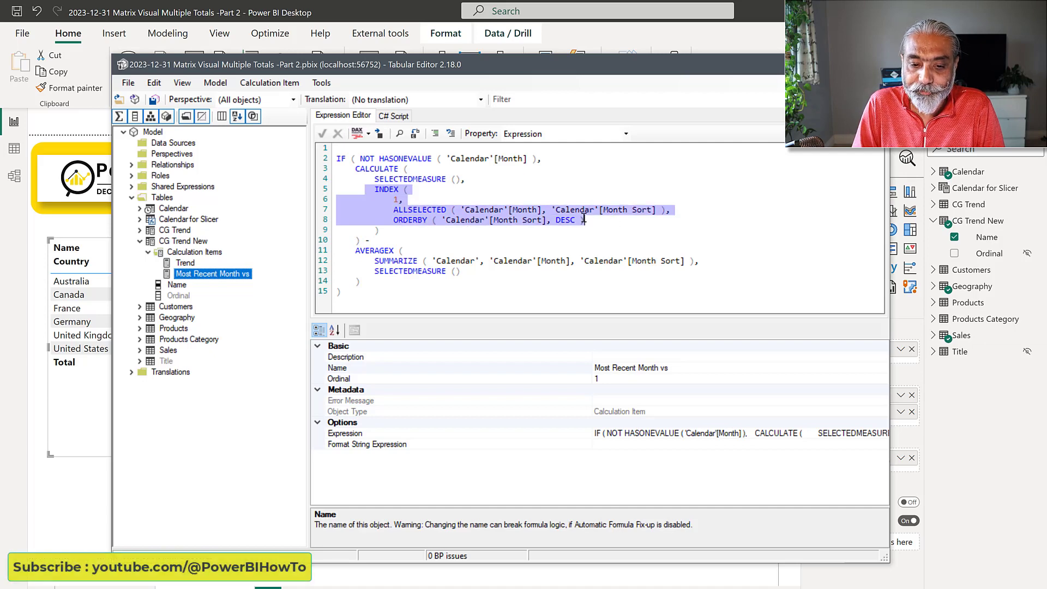
key(Delete)
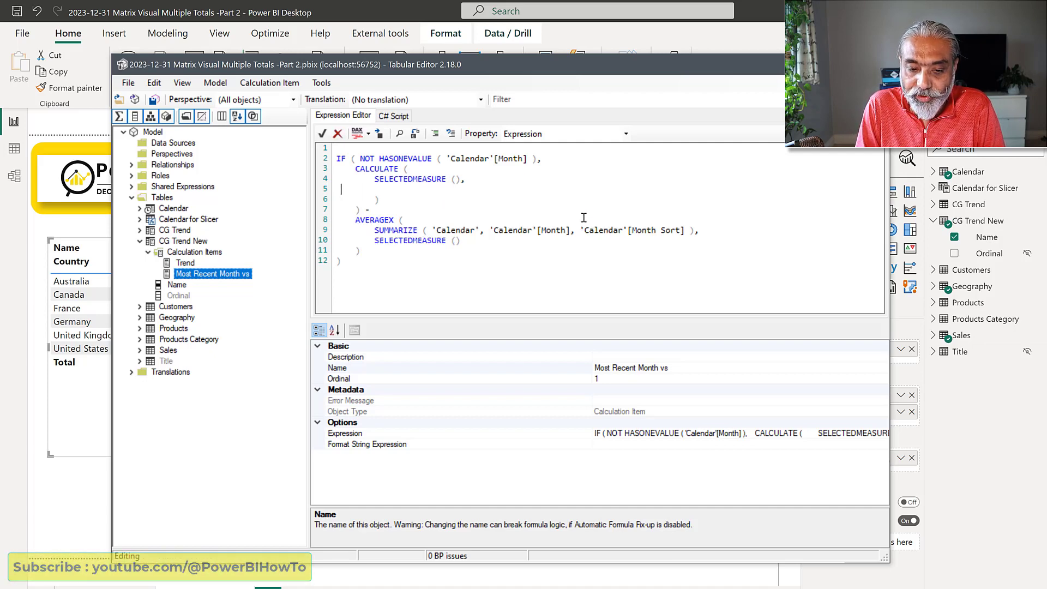
- Add USERELATIONSHIP ( 'Calendar'[Date], 'Calendar for Slicer'[Date] ) as the filter after SELECTEDMEASURE () in CALCULATE
key(Return)
text(USERELATIONS)
key(BackSpace)
text(HIP ( 'Cale)
text(na)
text(ar)
text('[Date])
text(, 'Calendar)
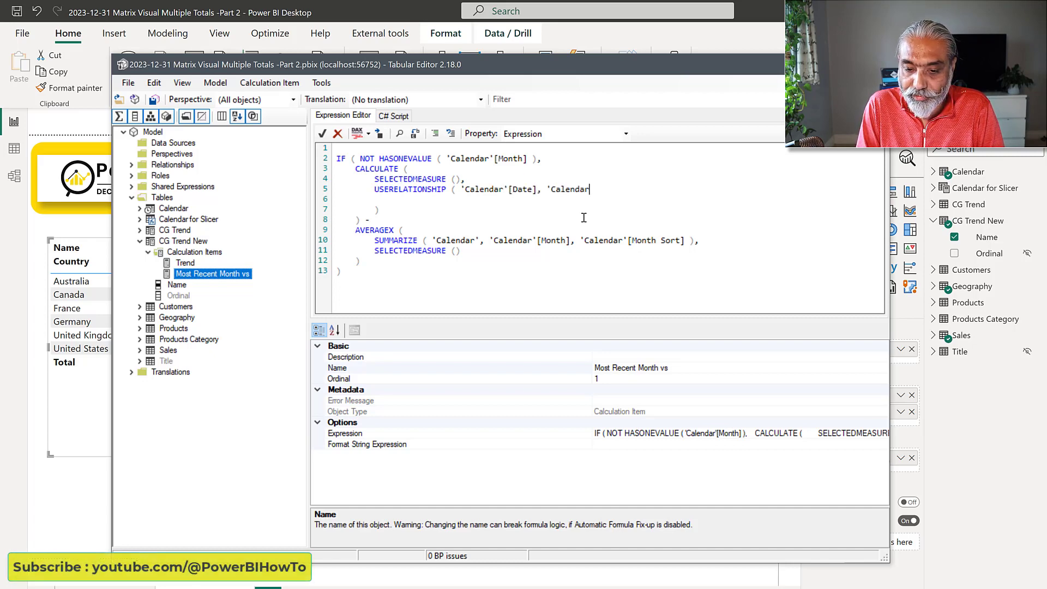
text( for Slice)
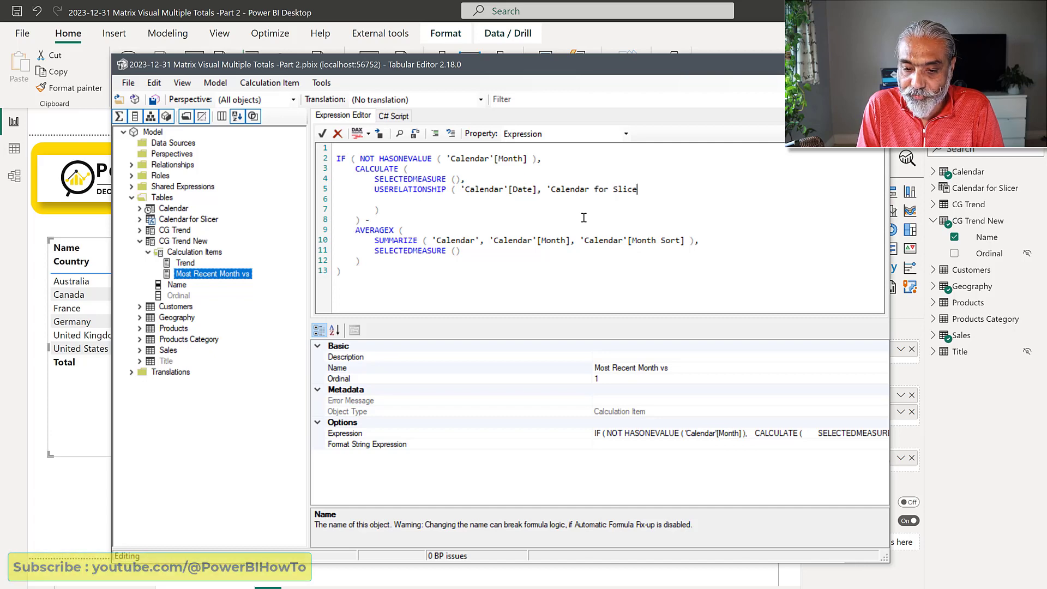
text(r'[Date])
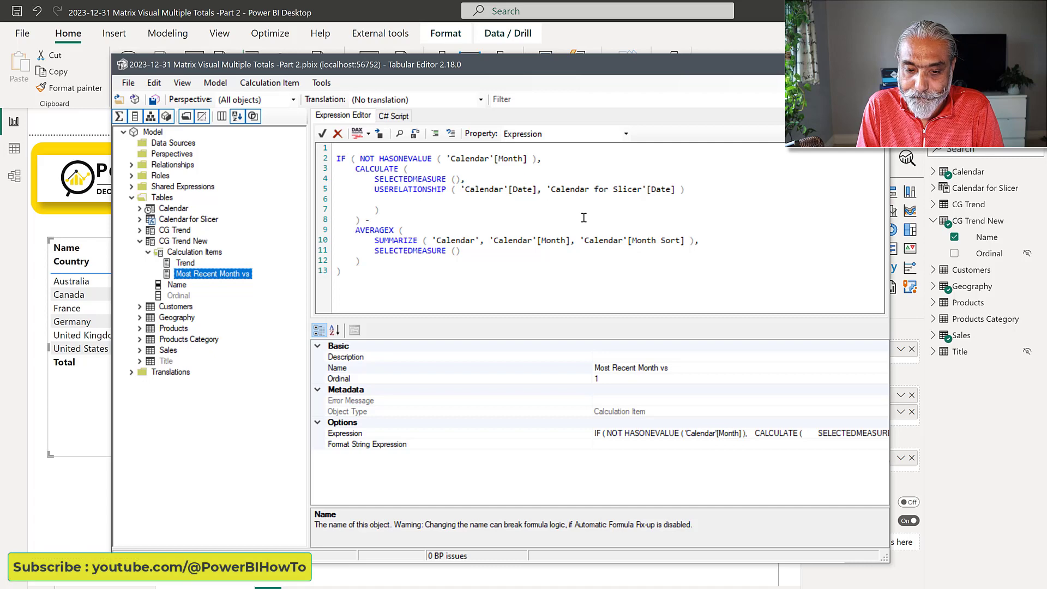
- Remove the blank line and the leftover INDEX closing parenthesis below the USERELATIONSHIP line
key(Delete)
key(Delete)
key(Delete)
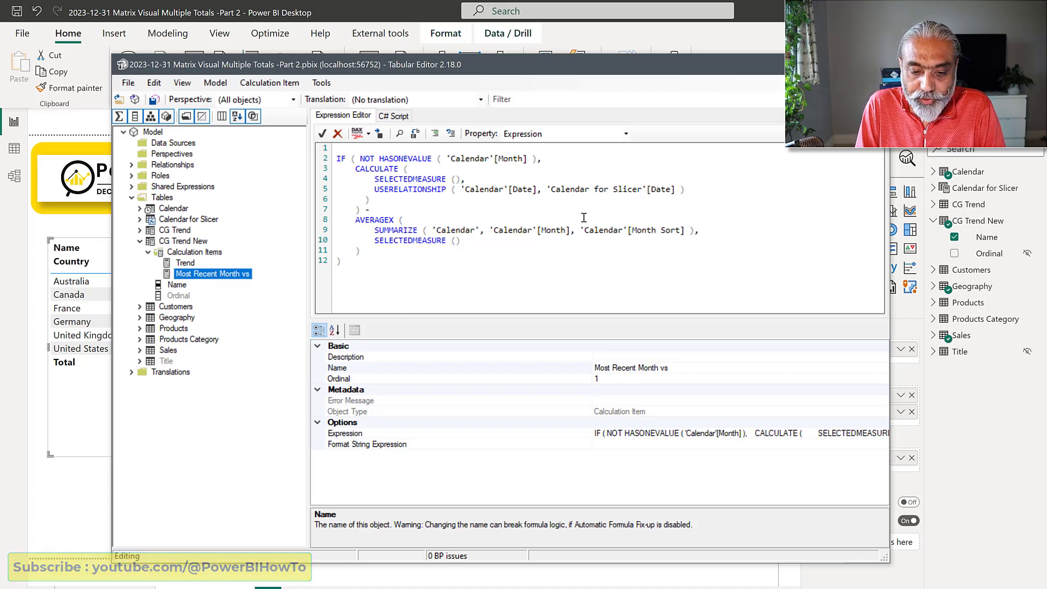
key(shift+Down)
key(Delete)
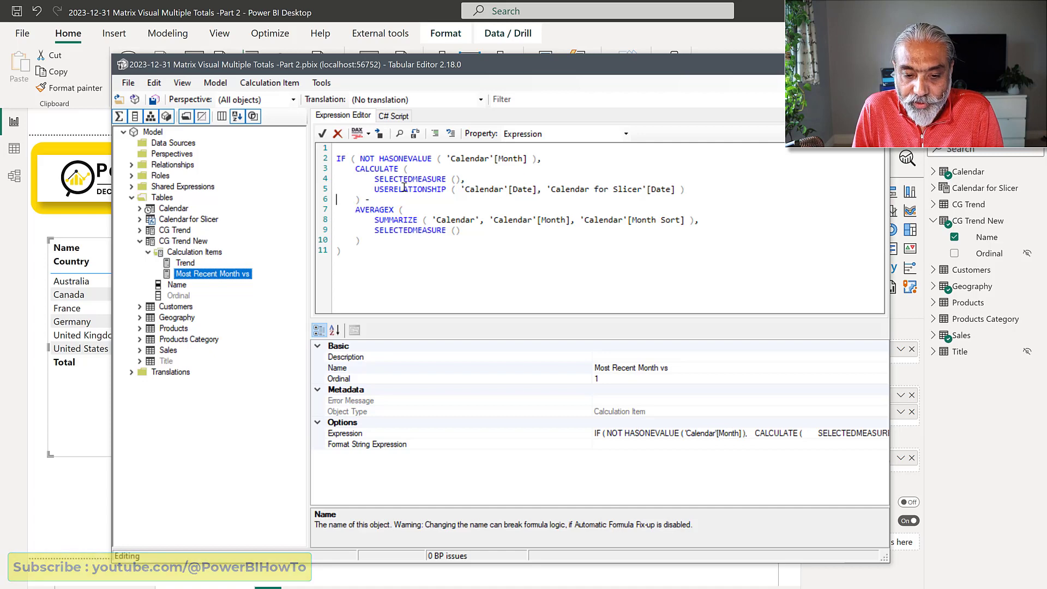
- Put the minus sign on its own line after CALCULATE and comment it out together with the AVERAGEX block
drag(366, 203, 370, 207)
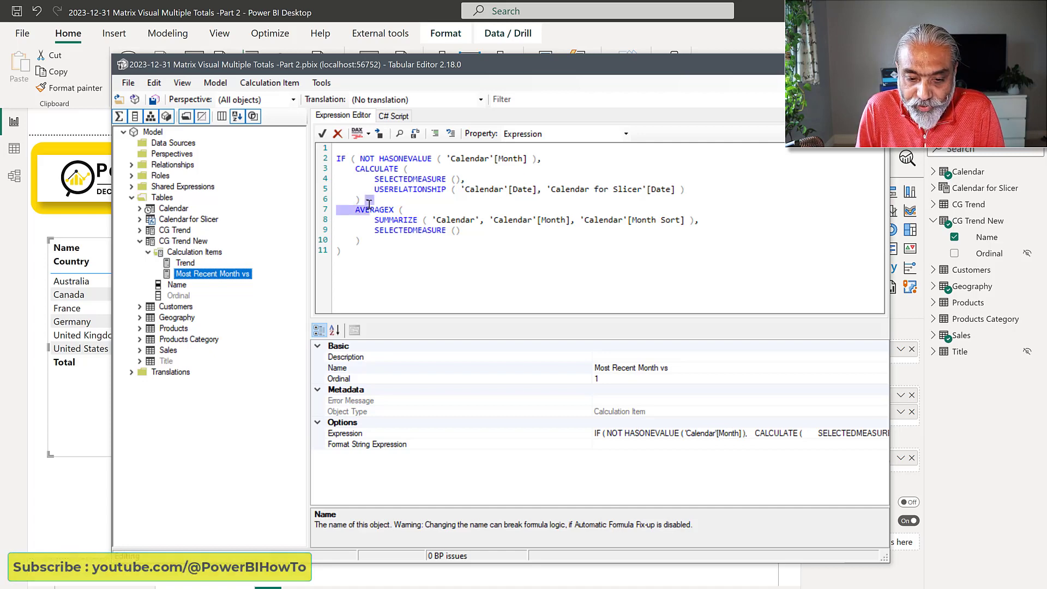
click(368, 203)
key(Return)
text(-)
key(Left)
key(shift+Down)
key(shift+Down)
key(shift+Down)
key(shift+Down)
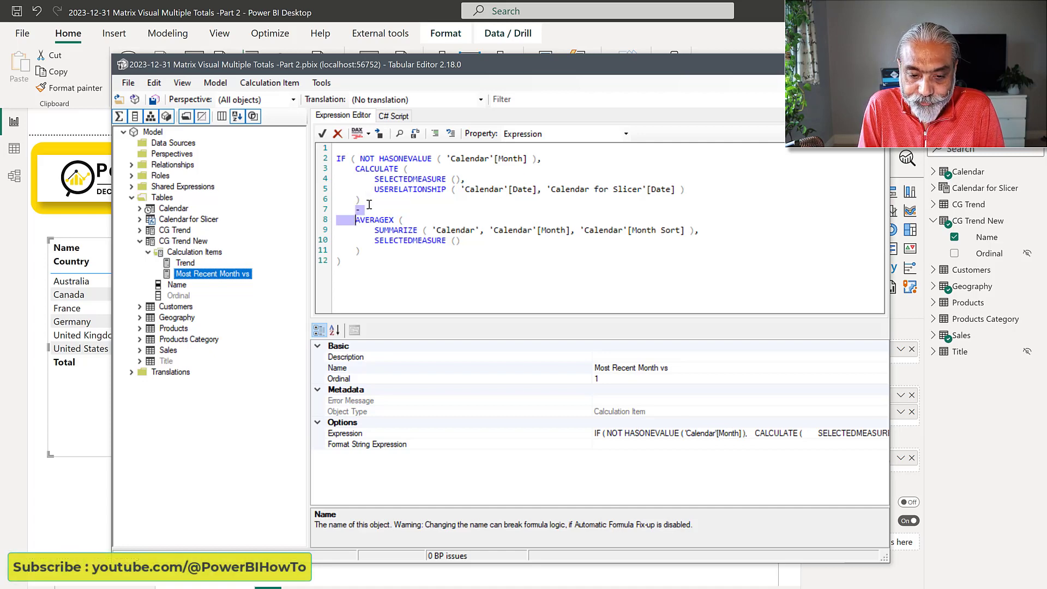
click(435, 134)
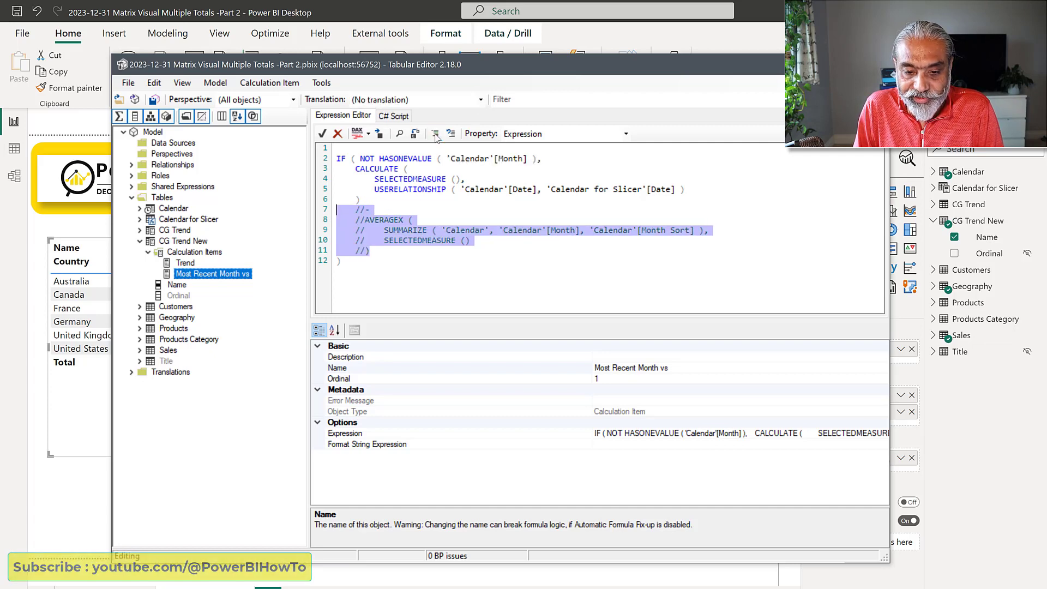
- Save the expression to the model and check the matrix in Power BI Desktop with the Month slicer set to Aug-2021 and Dec-2021
click(155, 101)
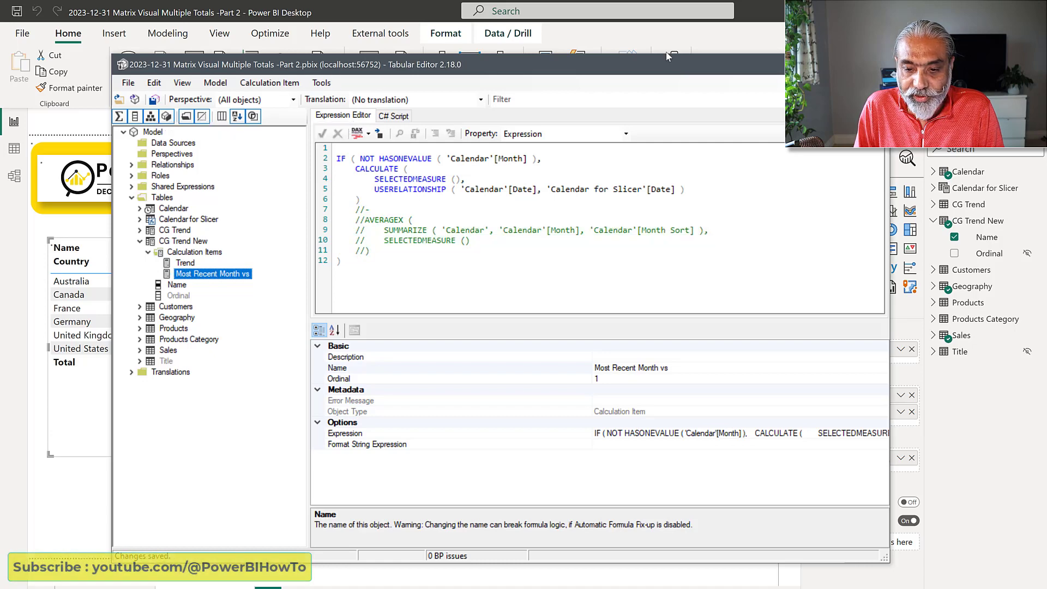
click(828, 64)
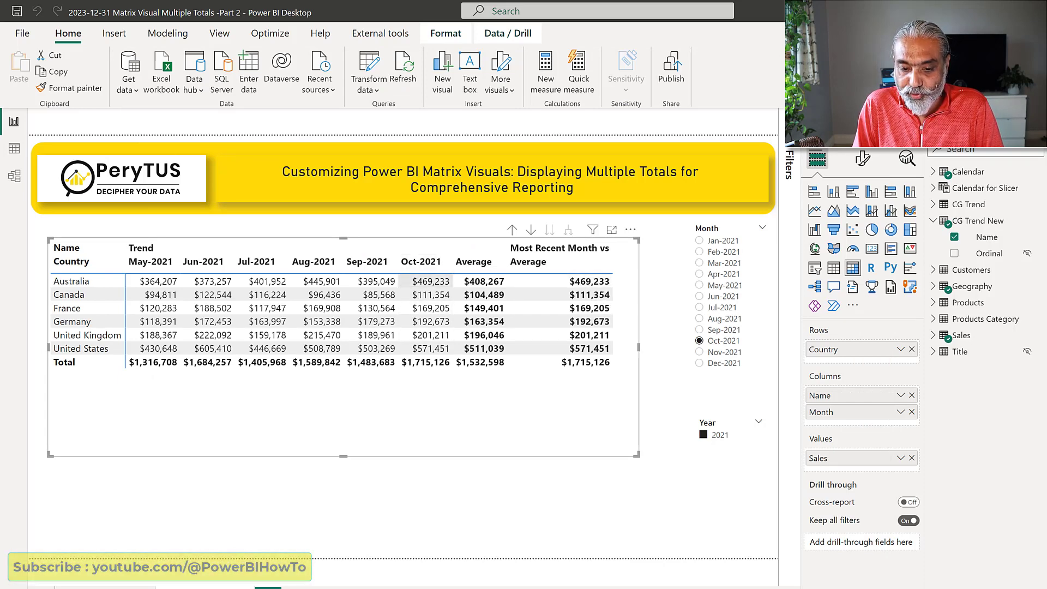
click(722, 321)
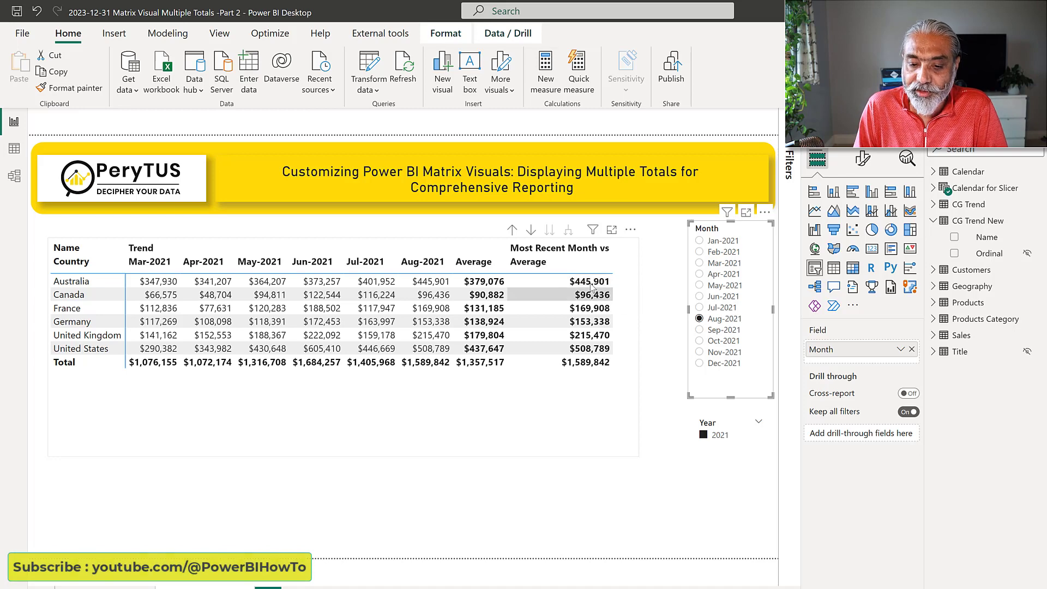
click(710, 363)
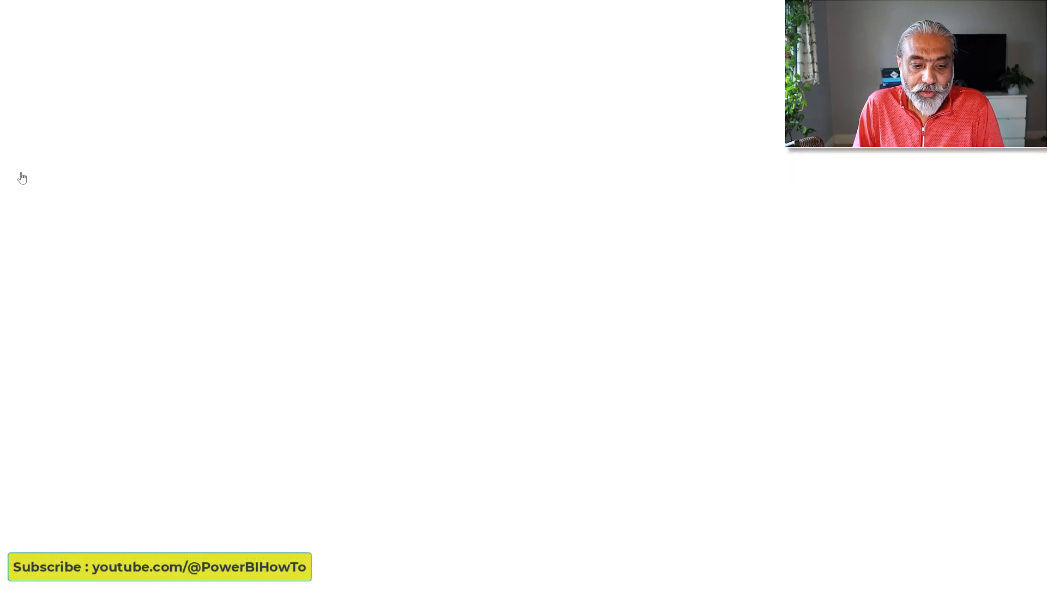
- Move the Calendar for Slicer table farther from Calendar in the model diagram to expose their relationship, and return to the report
click(22, 178)
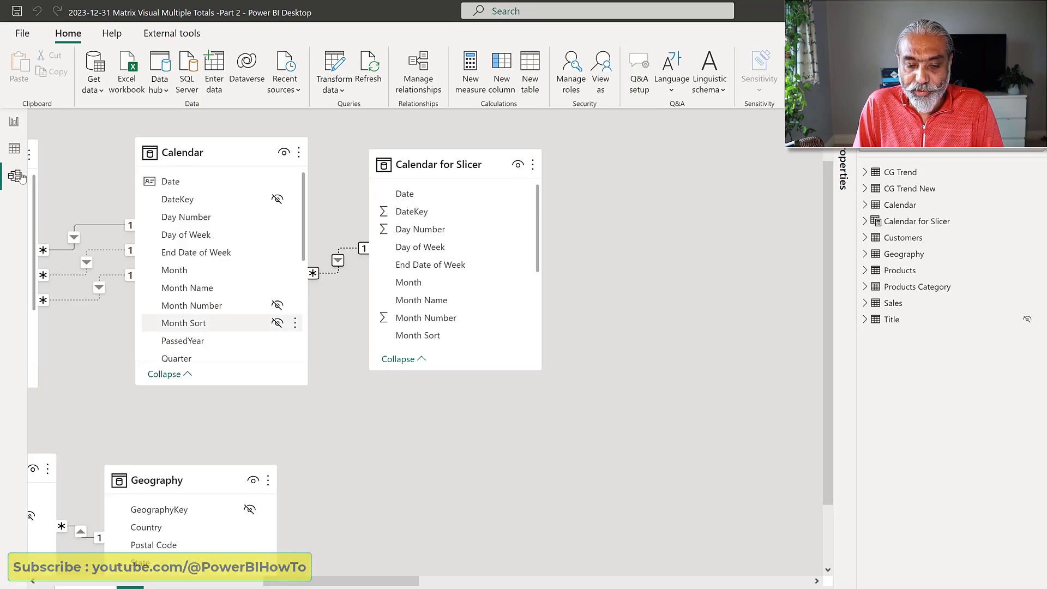
drag(420, 174, 489, 171)
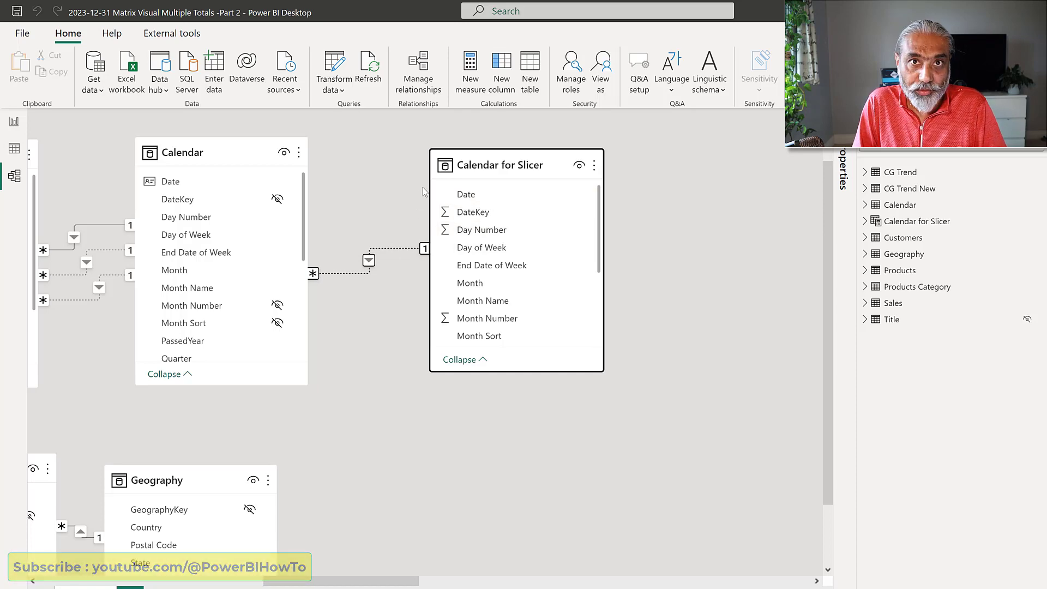
click(14, 121)
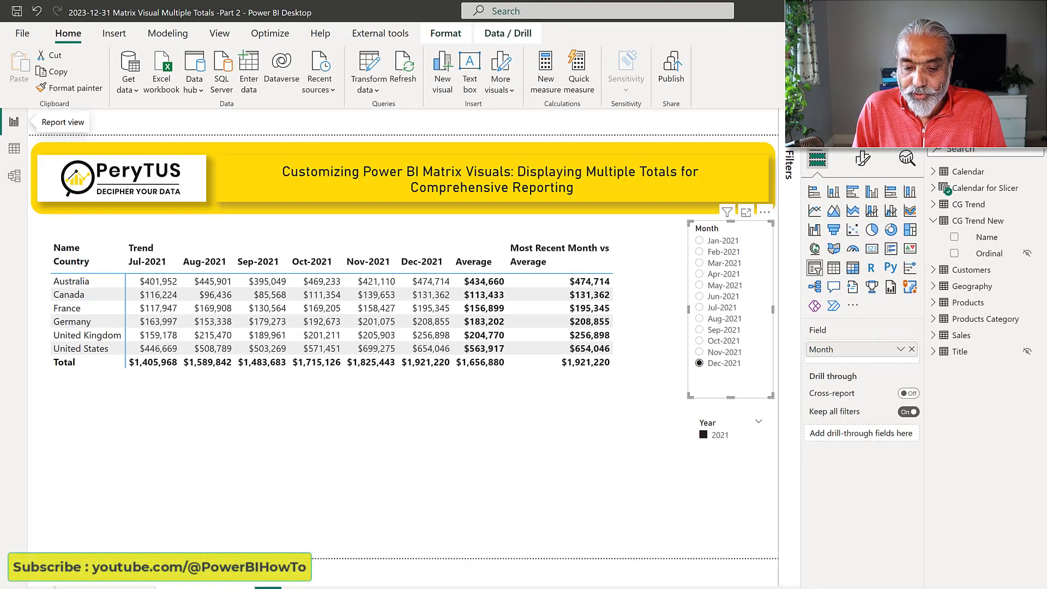
- Switch to Tabular Editor and uncomment the minus sign and AVERAGEX block in the Most Recent Month vs expression
mouse_move(568, 586)
click(616, 585)
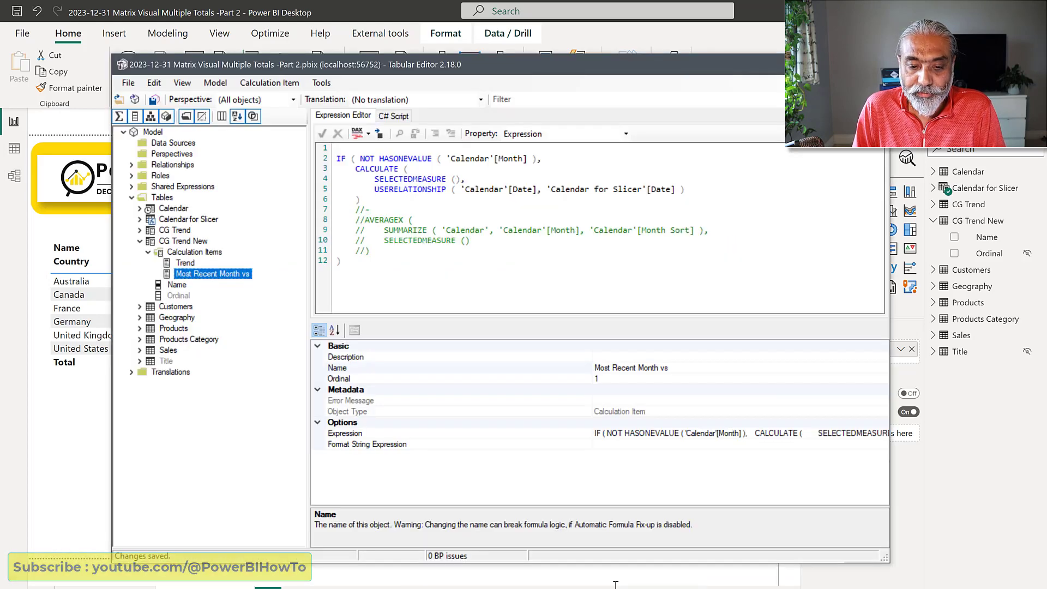
drag(376, 251, 307, 209)
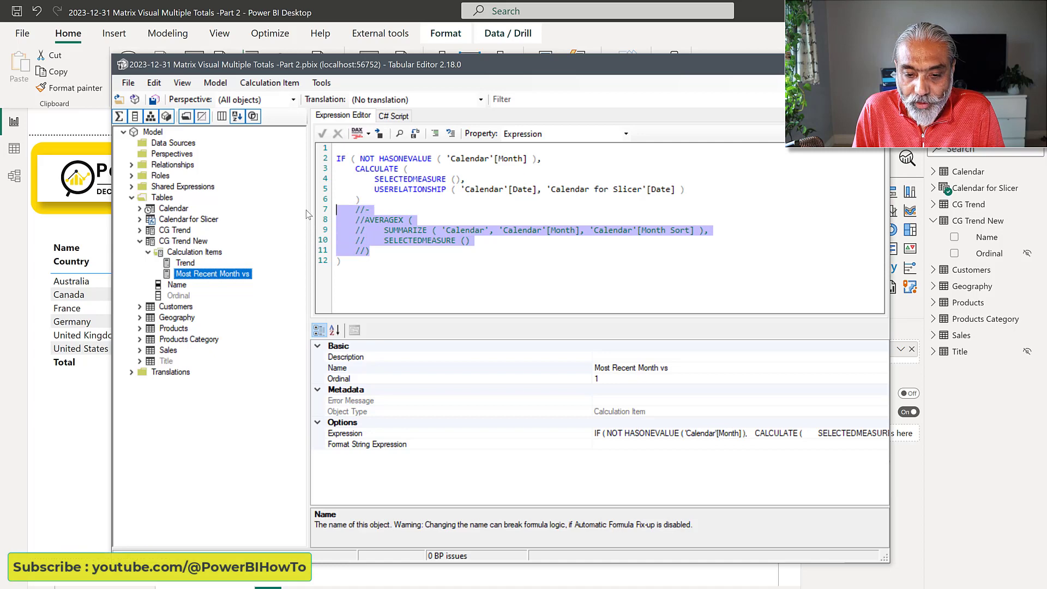
click(450, 133)
click(422, 260)
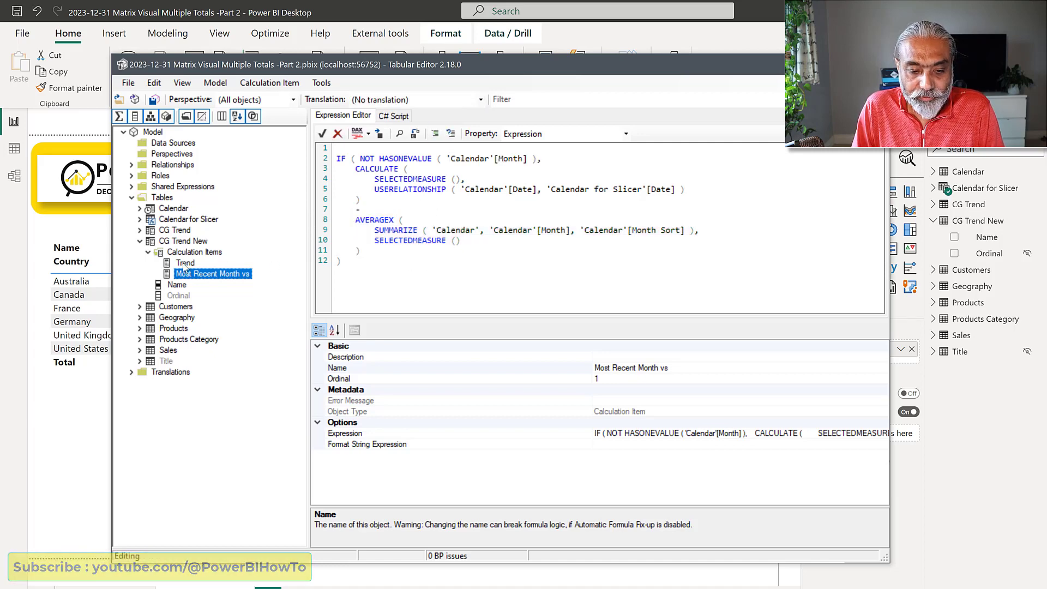
- Replace the AVERAGEX block in Most Recent Month vs with a copy of Trend's AVERAGEX block that uses KEEPFILTERS and DATESINPERIOD
key(ctrl+a)
key(ctrl+v)
key(Up)
scroll(431, 217, down, 2)
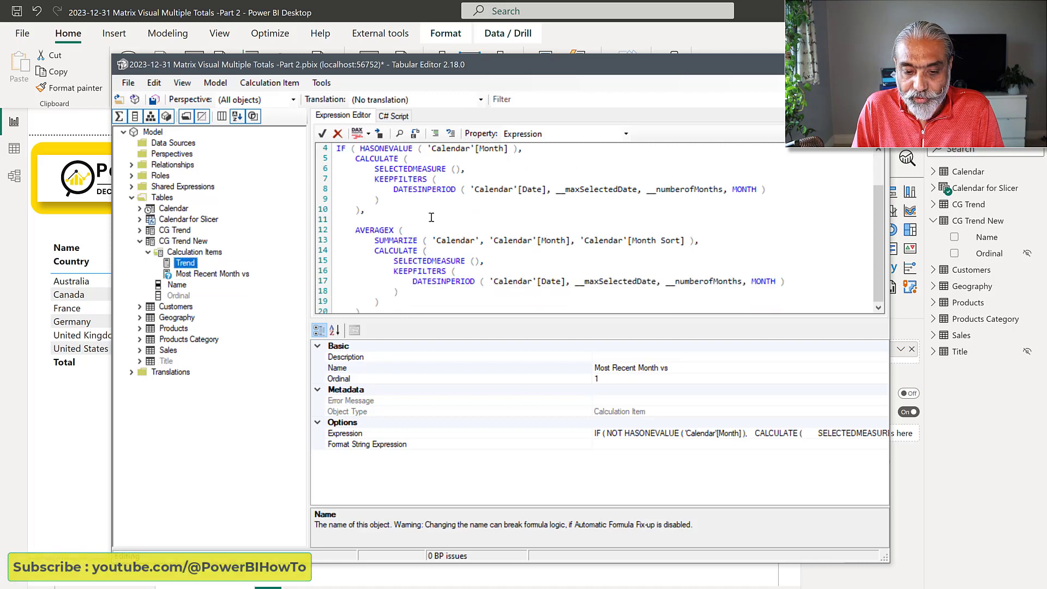
drag(361, 298, 319, 220)
key(ctrl+c)
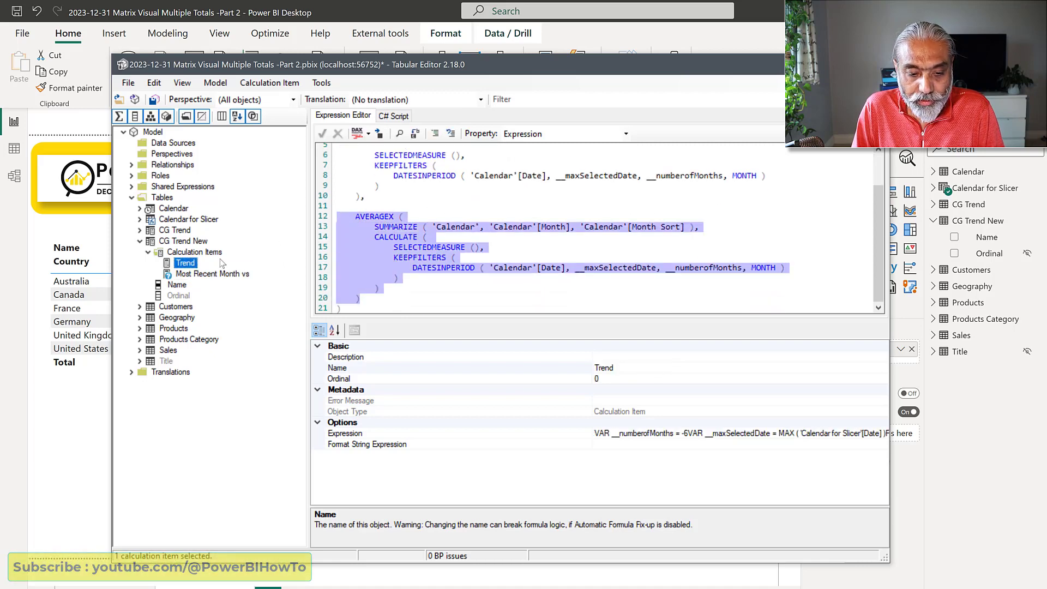
click(218, 274)
drag(383, 249, 320, 223)
key(ctrl+v)
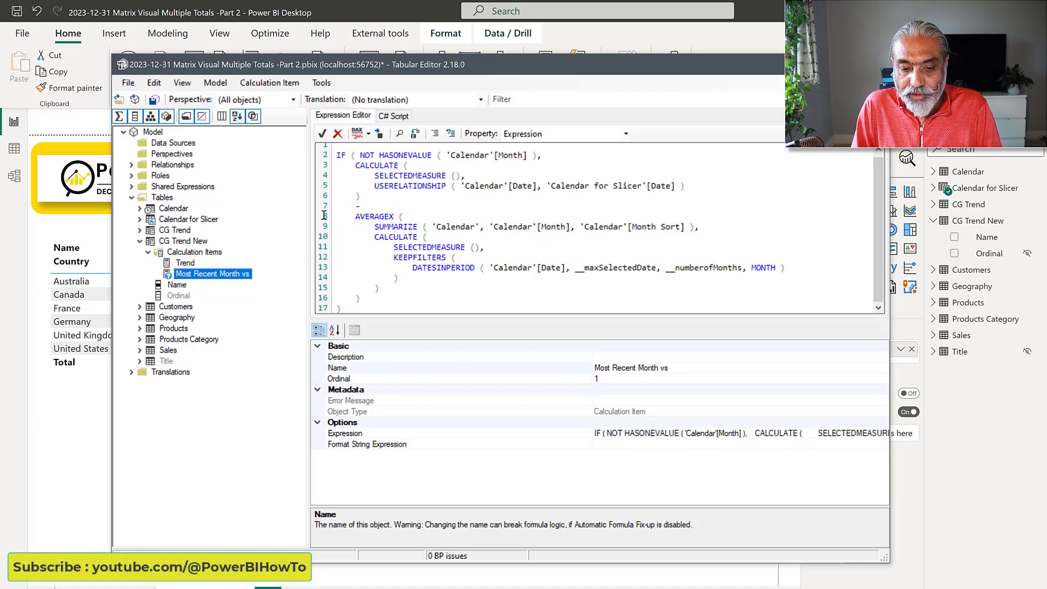
- Review the CALCULATE block with USERELATIONSHIP and the pasted AVERAGEX block in the Most Recent Month vs expression
click(384, 165)
drag(391, 176, 336, 165)
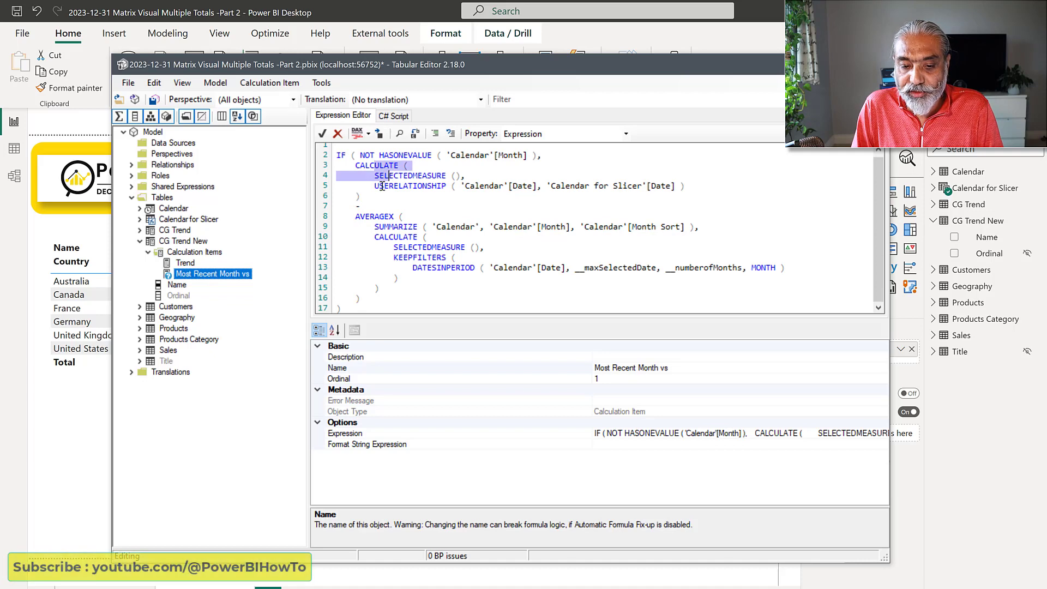
drag(353, 217, 339, 309)
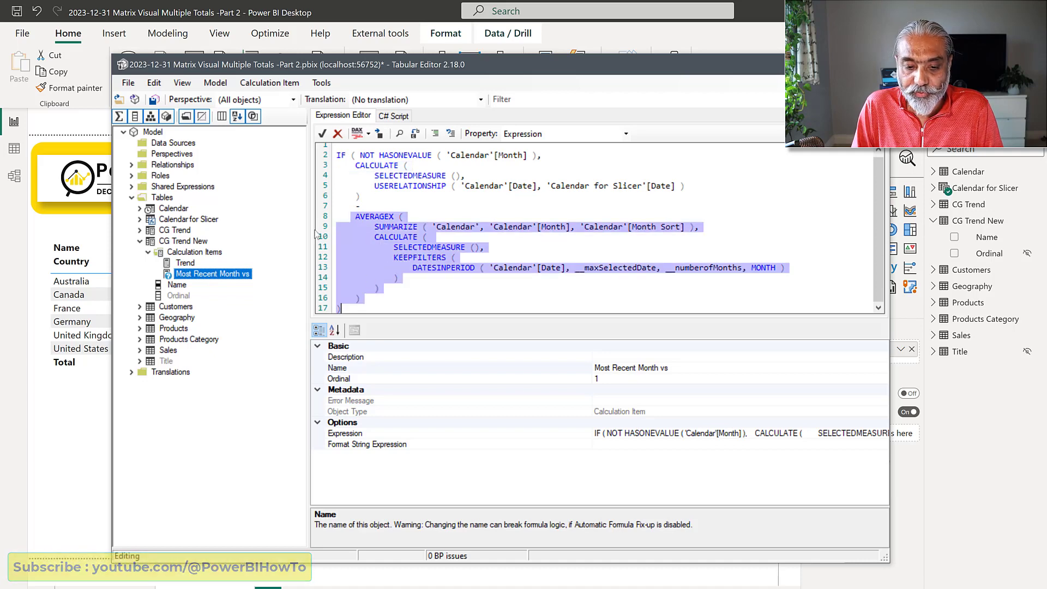
- Save the Most Recent Month vs changes to the connected model and inspect the object error details
click(155, 99)
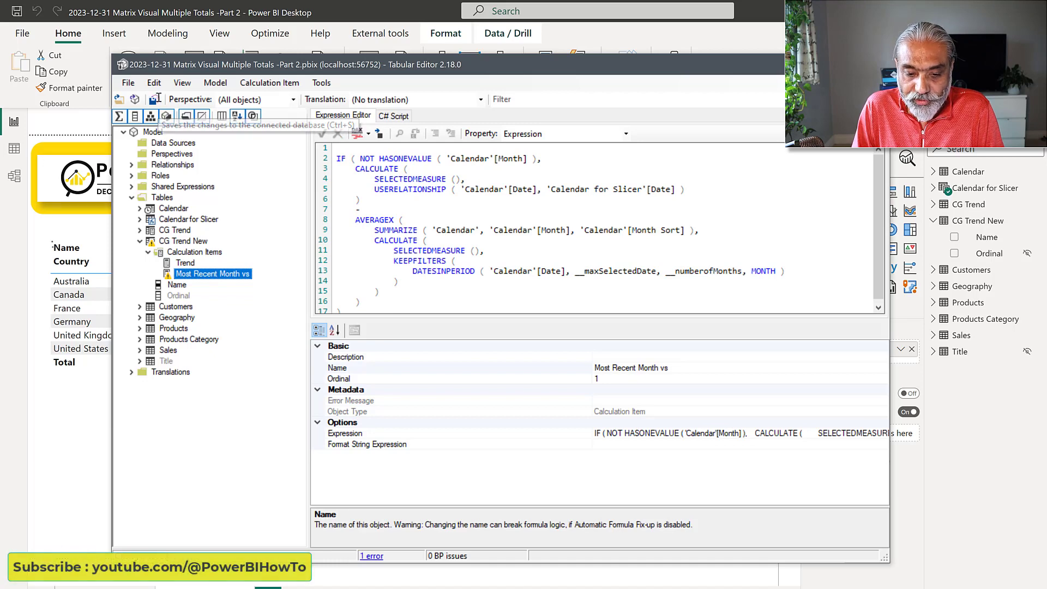
click(371, 556)
drag(233, 353, 299, 360)
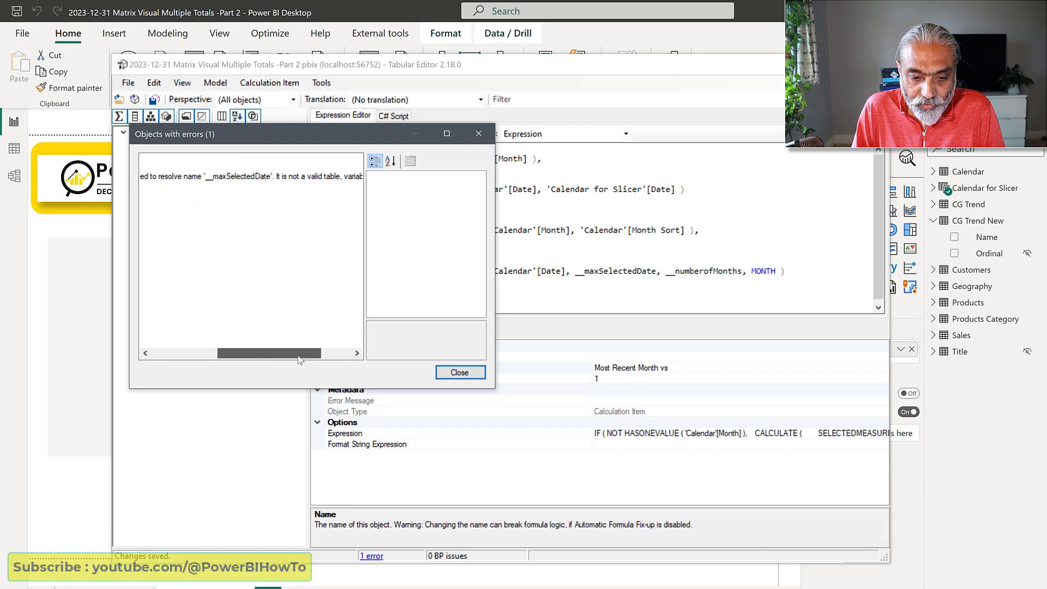
click(453, 377)
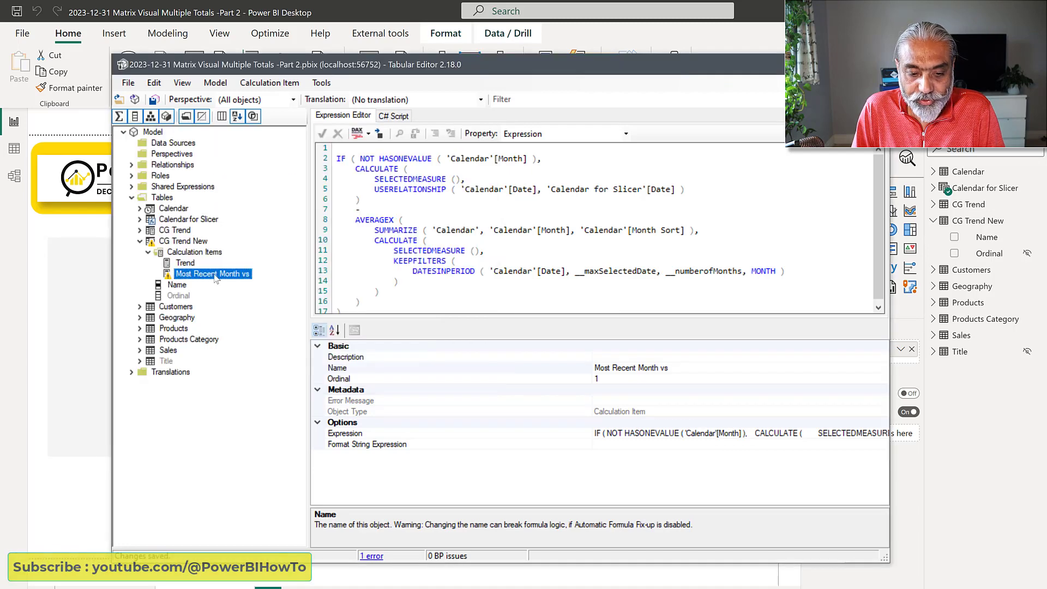
- Copy Trend's __numberofMonths and __maxSelectedDate variables with RETURN to the start of the Most Recent Month vs expression and save the model
click(185, 263)
drag(617, 159, 335, 151)
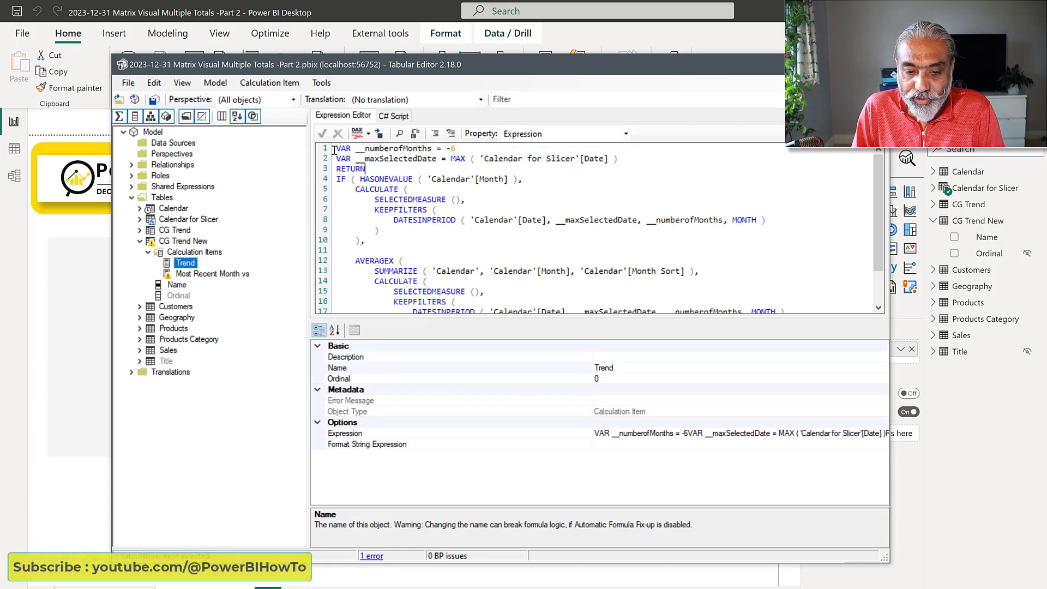
click(203, 279)
click(203, 277)
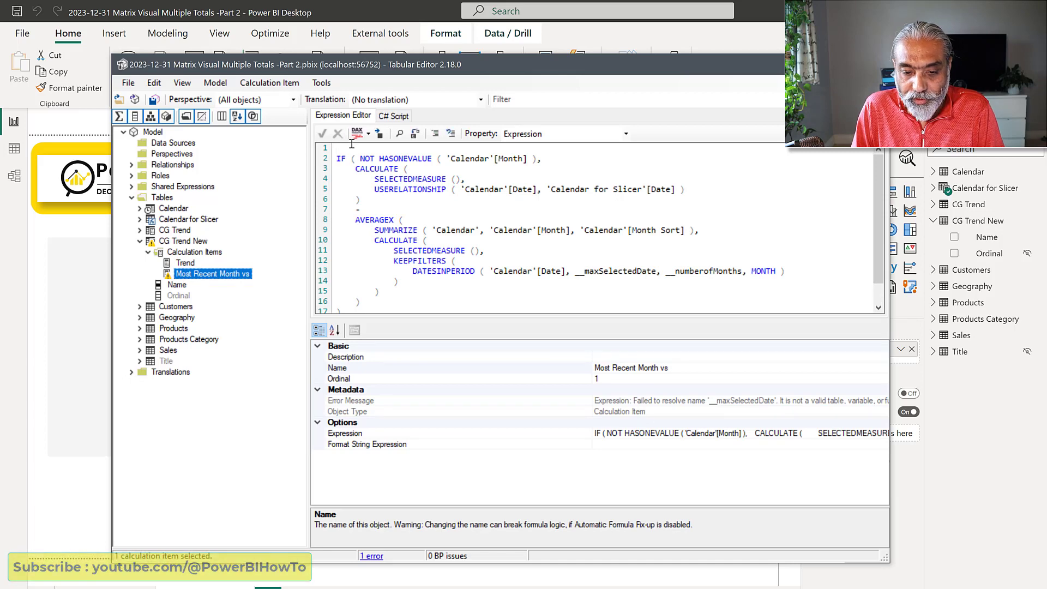
click(351, 146)
text(VAR __numberofMonths = -6 VAR __maxSelectedDate = MAX ( 'Calendar for Slicer'[Date] ) RETURN)
click(155, 100)
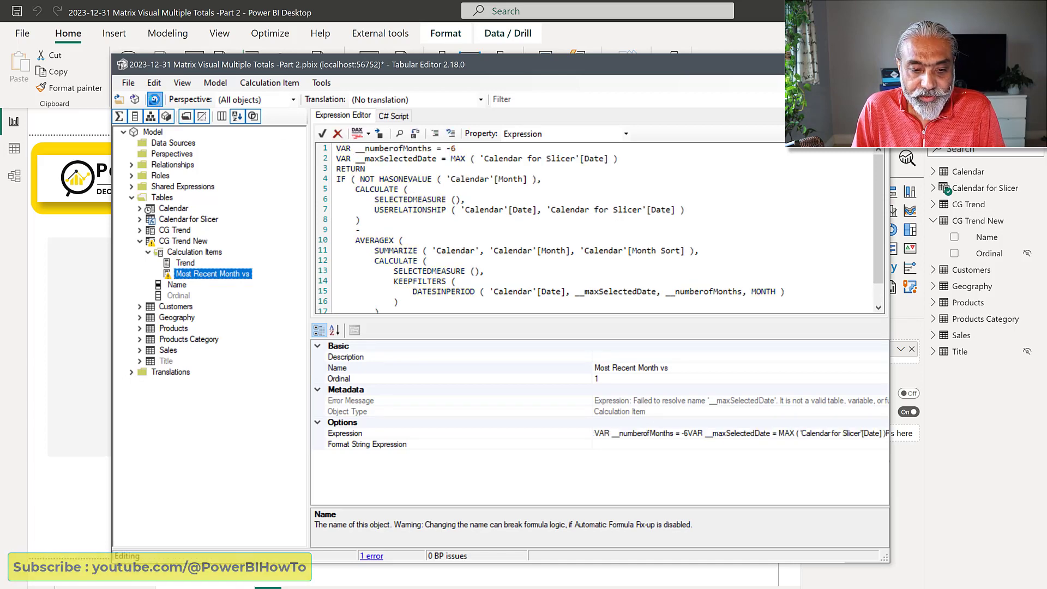
- Switch to the Power BI report, review the matrix totals, and set the Month slicer to Sep-2021
key(alt+Tab)
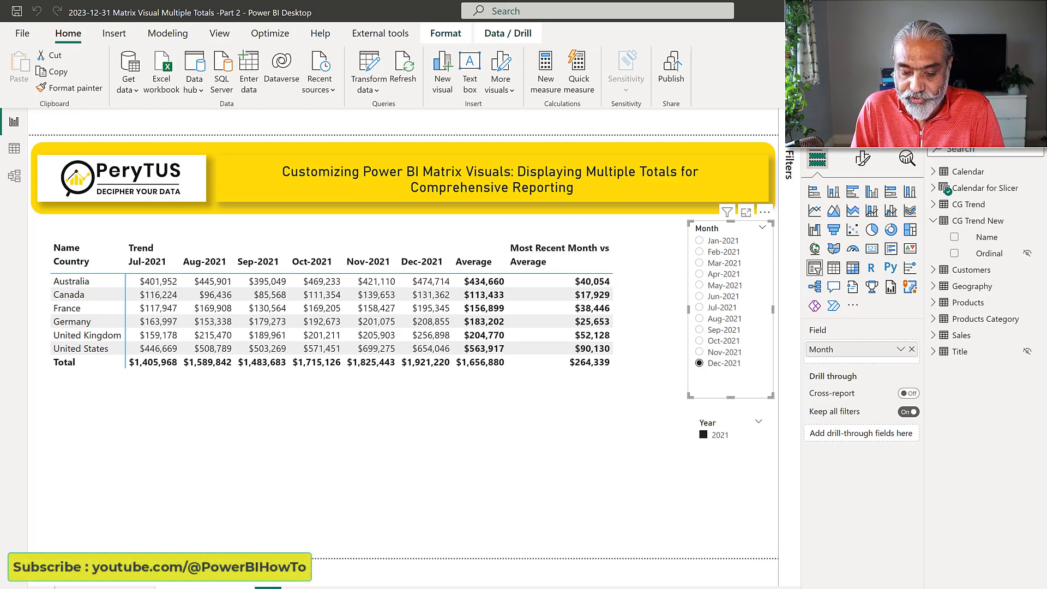
mouse_move(551, 588)
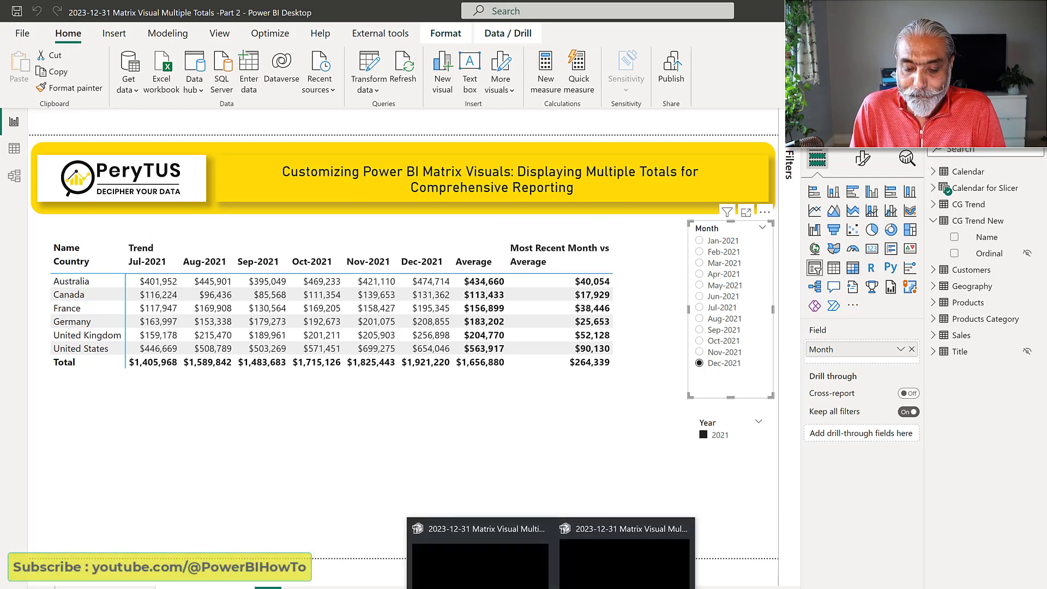
click(713, 328)
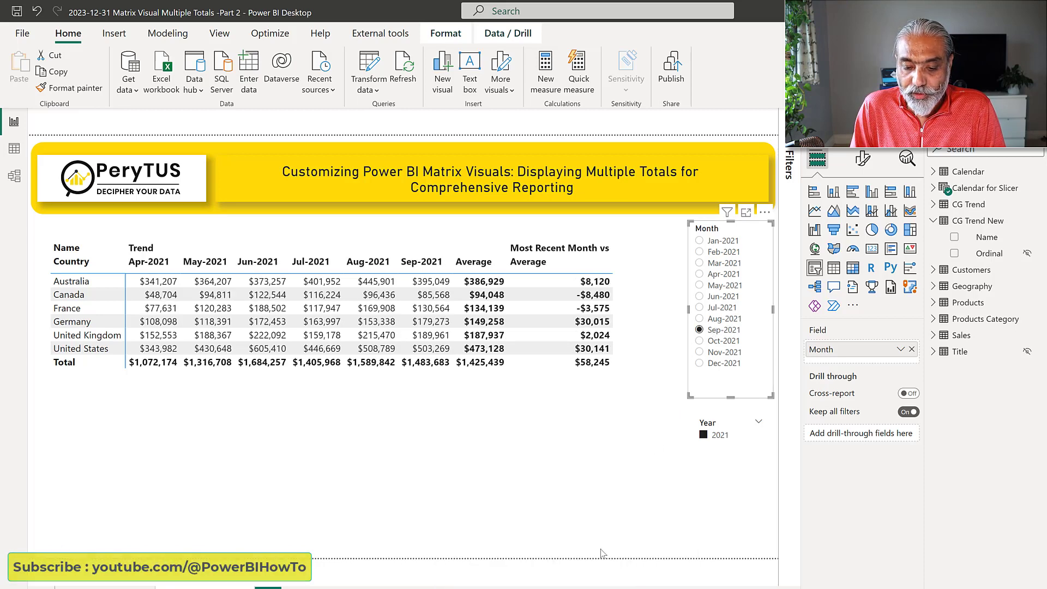
- Return to Tabular Editor and examine the __numberofMonths value in the Most Recent Month vs expression
mouse_move(550, 588)
click(648, 583)
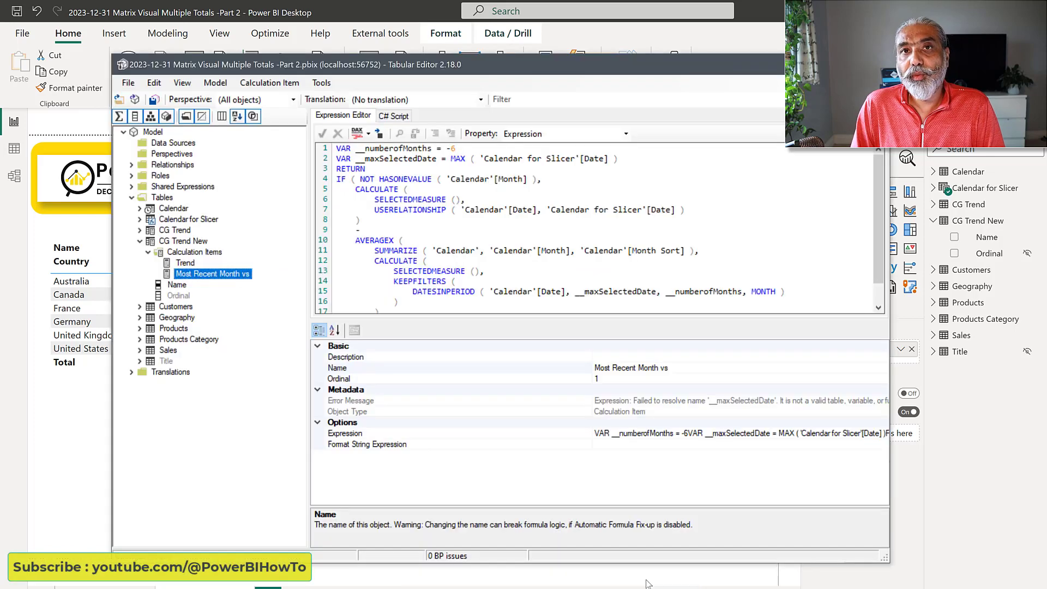
click(473, 149)
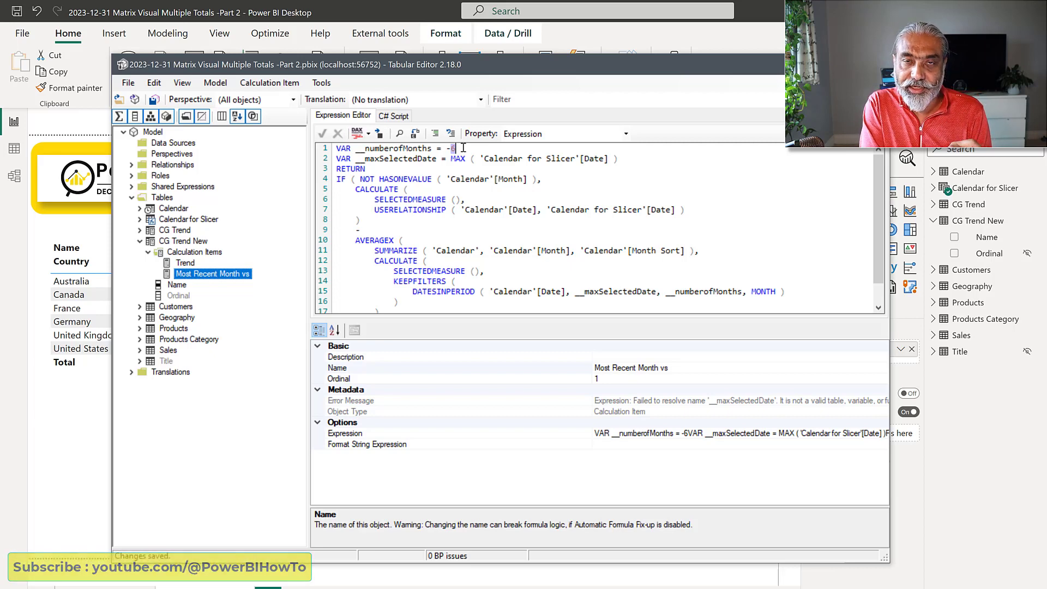
key(ctrl+s)
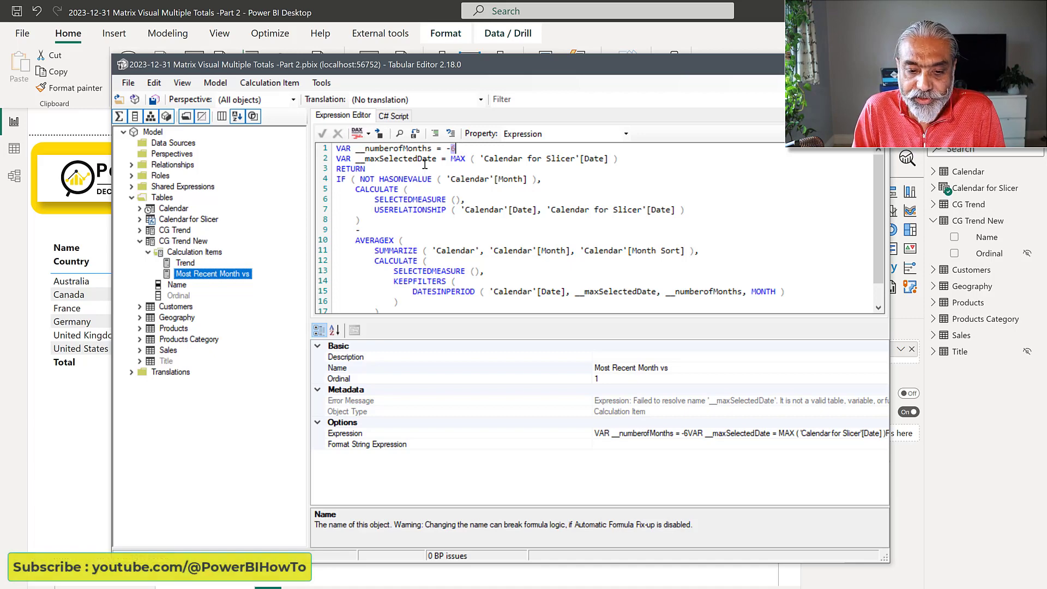
- Compare the repeated CALCULATE blocks in the Trend expression with those in the Most Recent Month vs expression
click(186, 264)
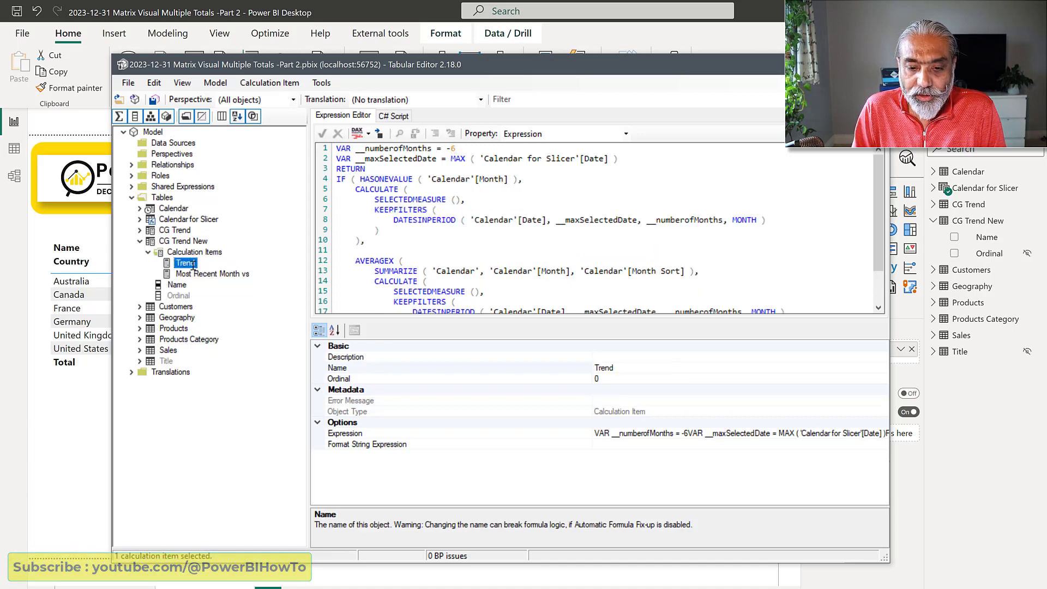
drag(365, 241, 342, 189)
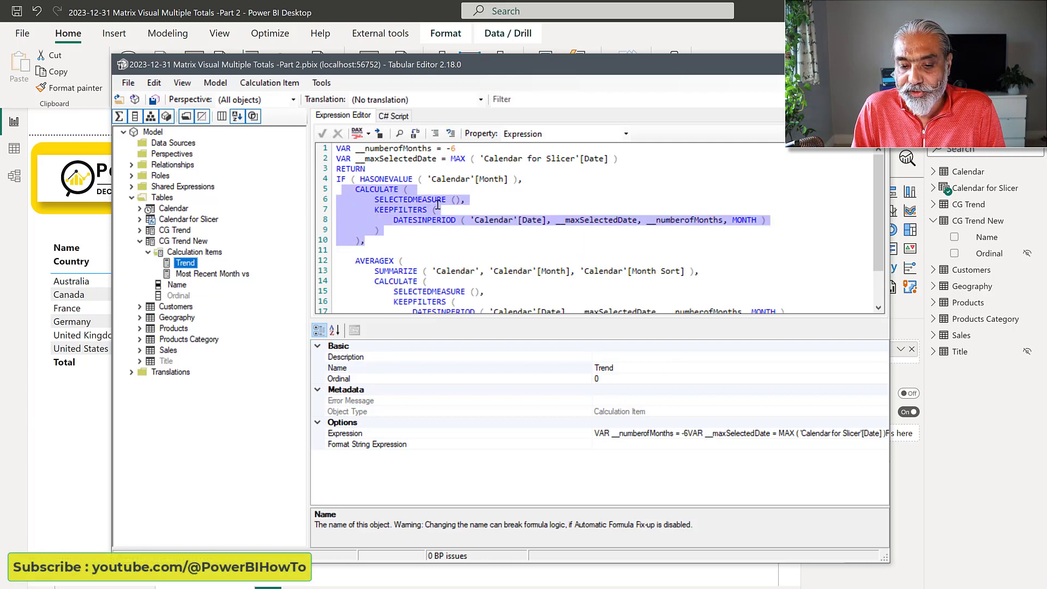
scroll(458, 213, down, 2)
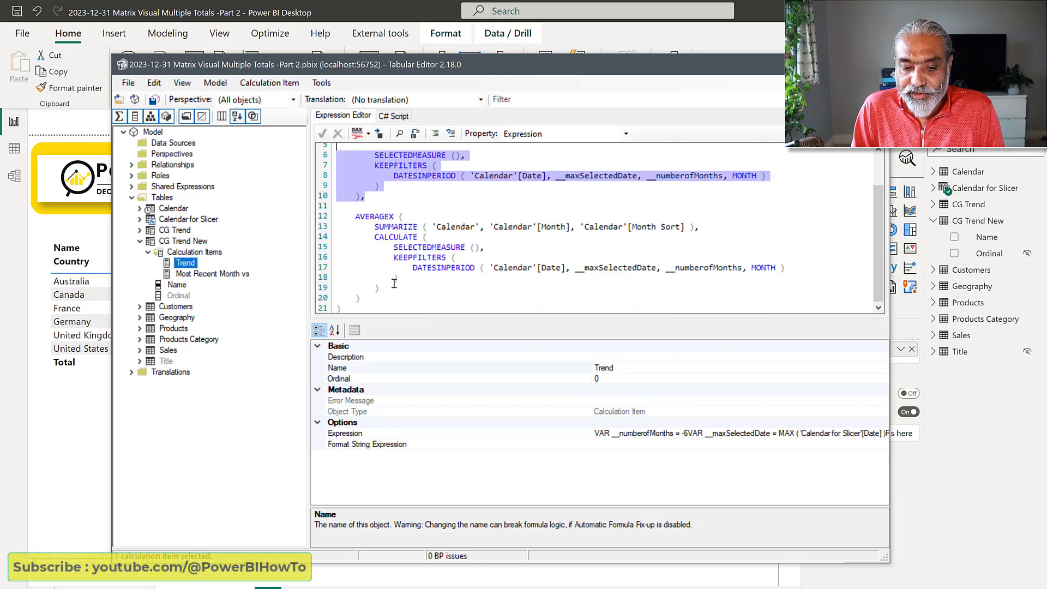
drag(386, 283, 346, 237)
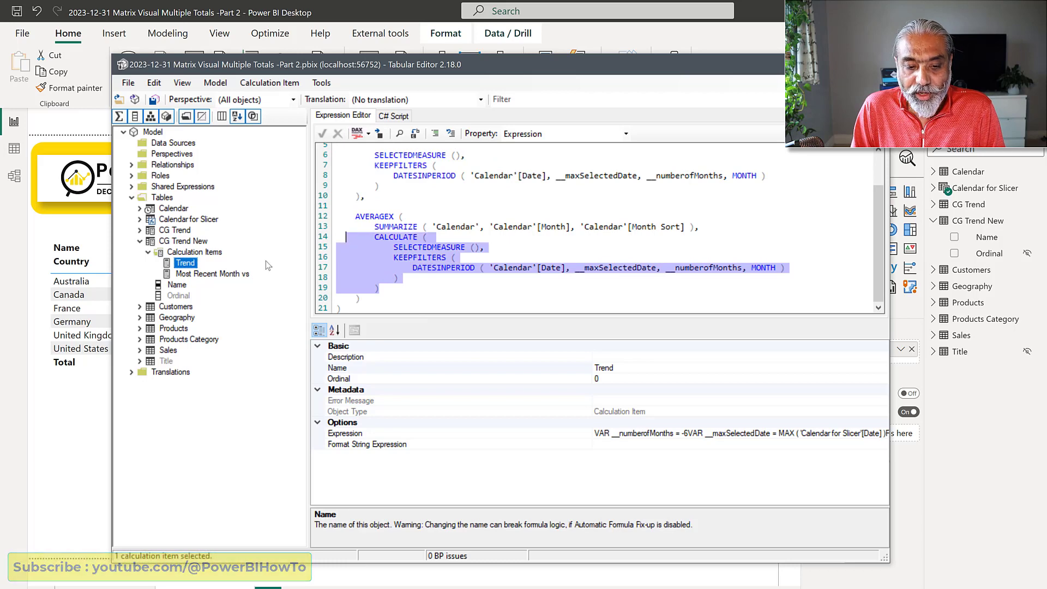
click(231, 274)
drag(389, 212, 338, 190)
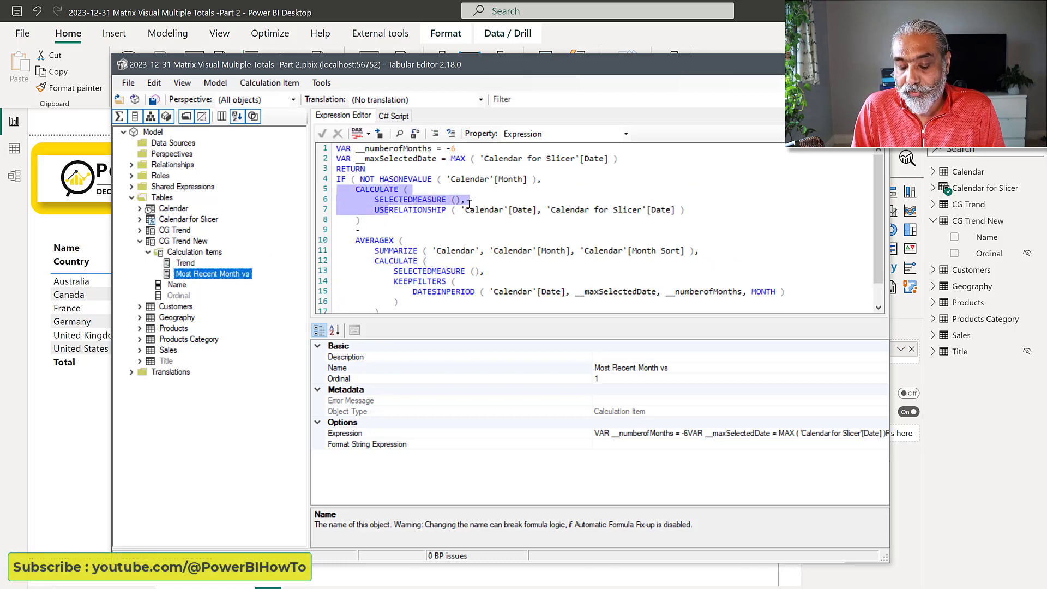
scroll(467, 204, down, 1)
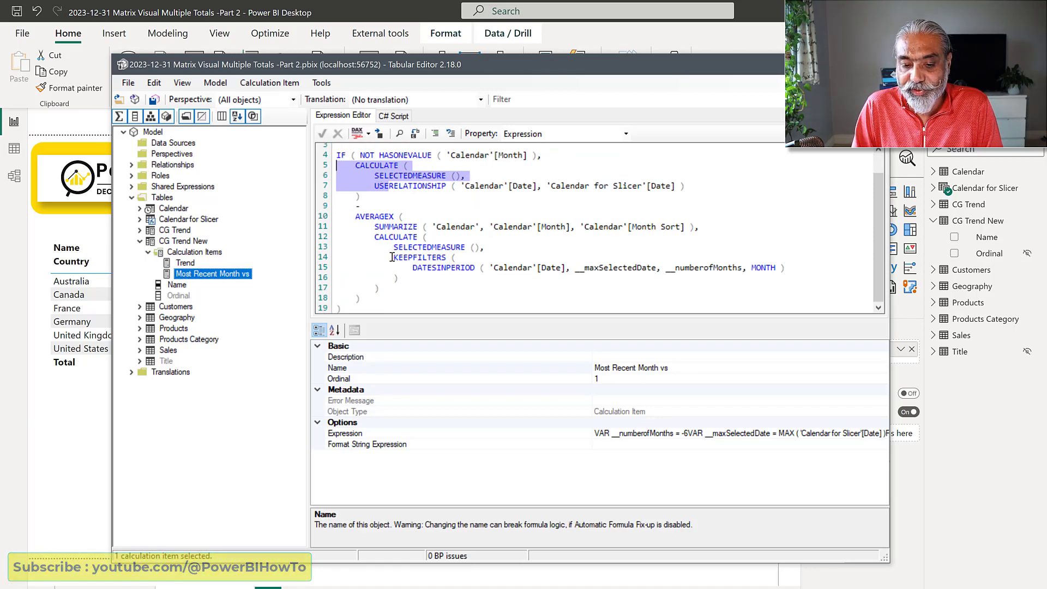